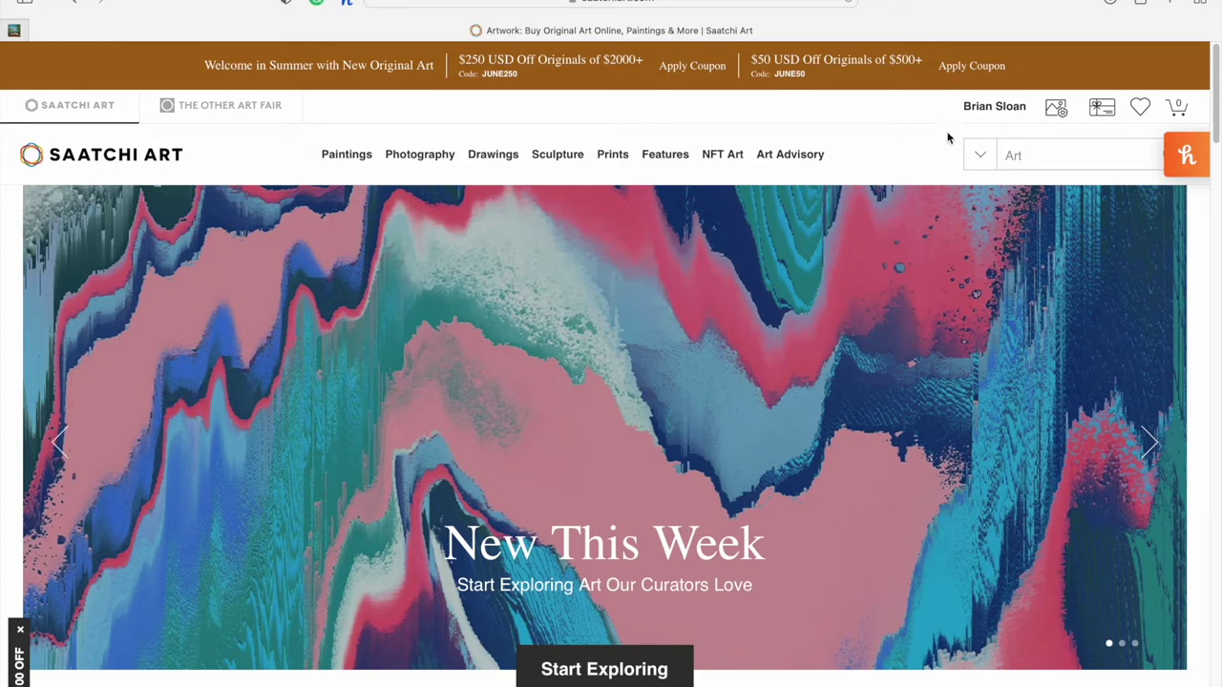
Open the artwork upload form from the account menu
{"action": "mouse_move", "coordinate": [981, 112]}
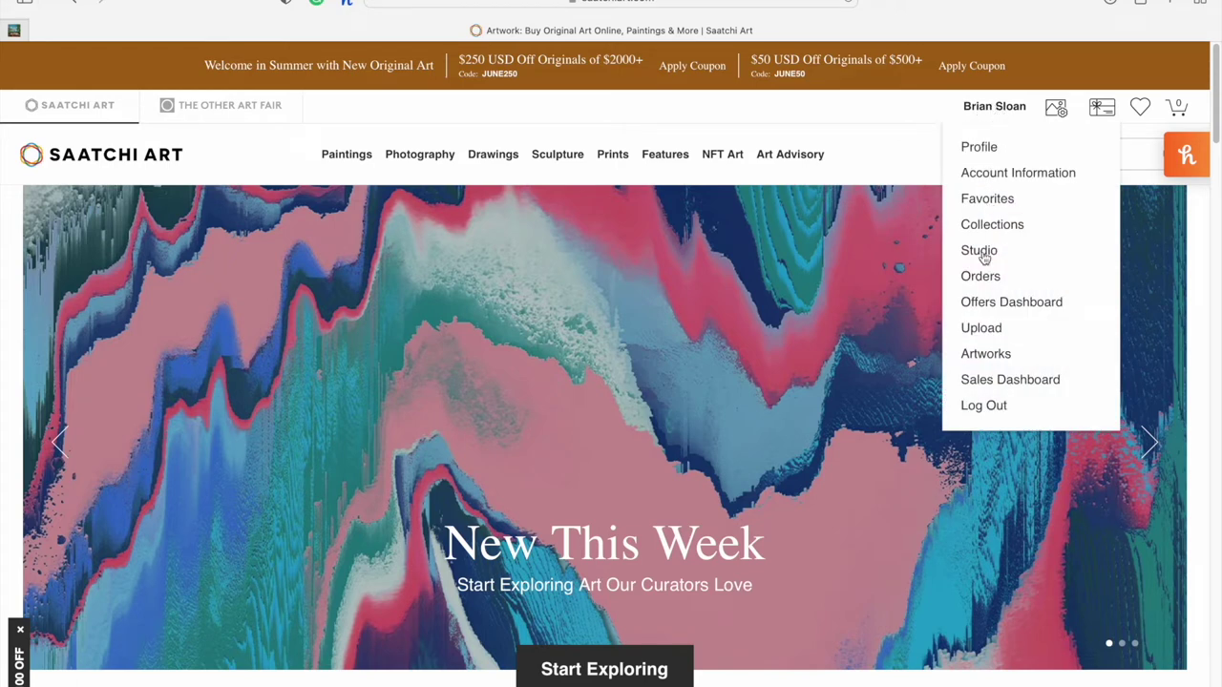
{"action": "left_click", "coordinate": [971, 332]}
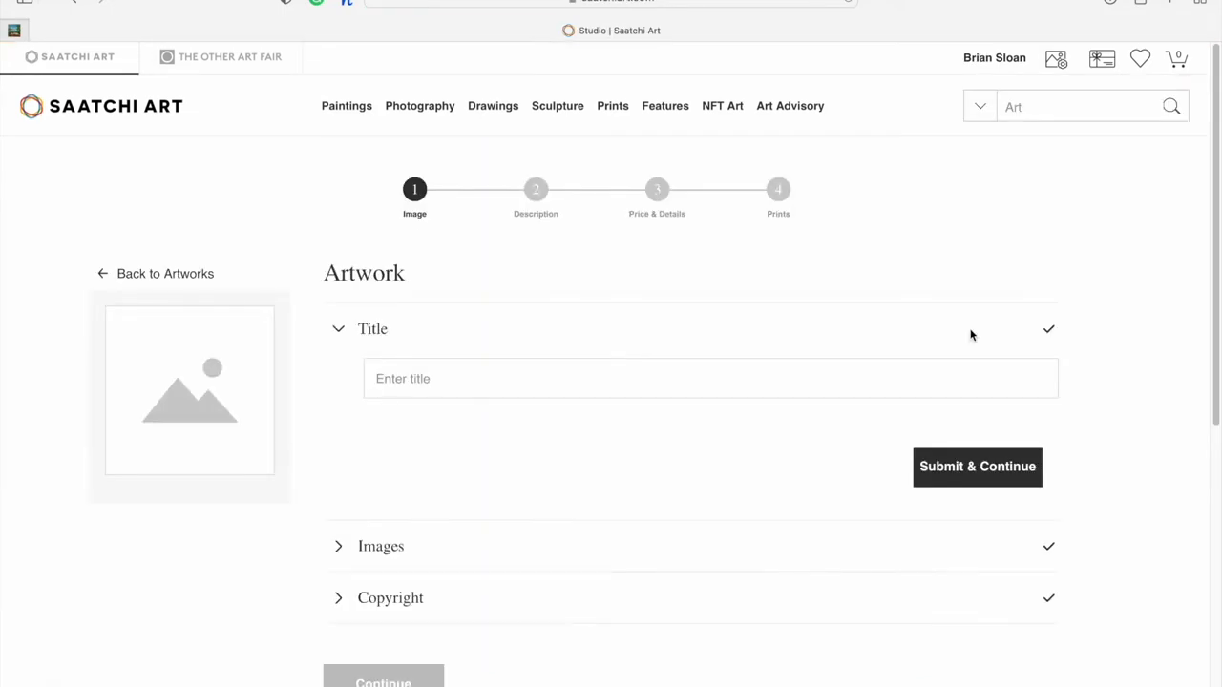
Save the artwork title 'Peggy's Cove Lighthouse' and begin adding the primary image
{"action": "left_click", "coordinate": [606, 382]}
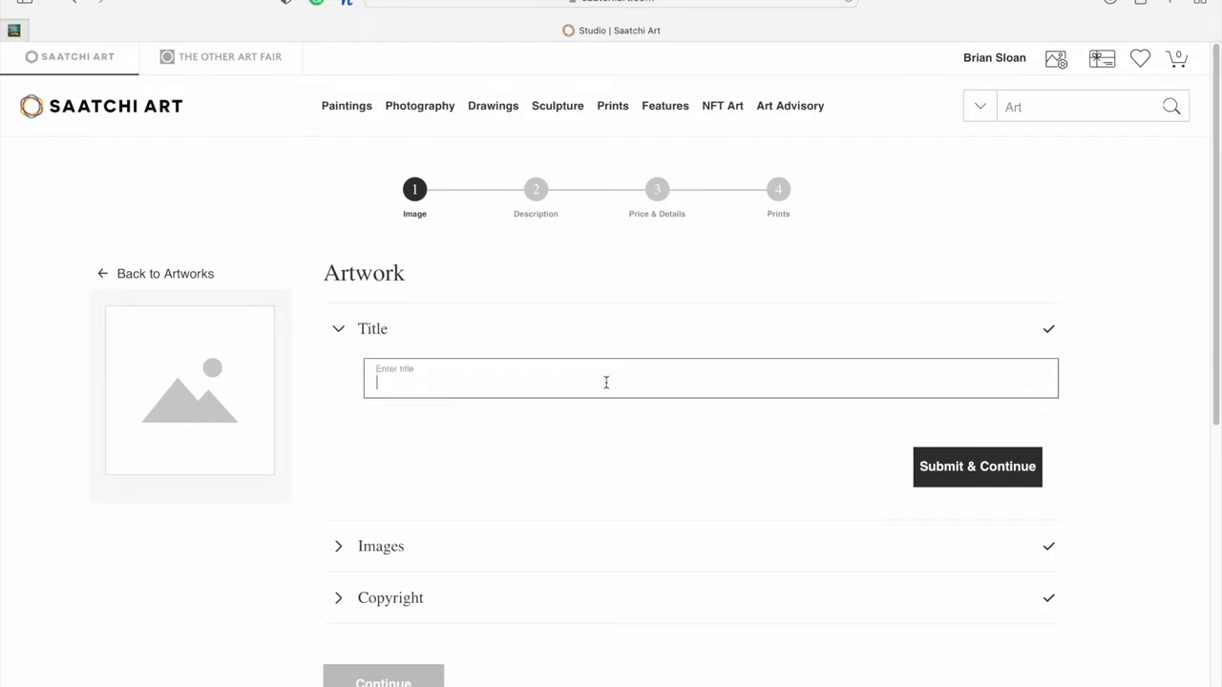
{"action": "type", "text": "P"}
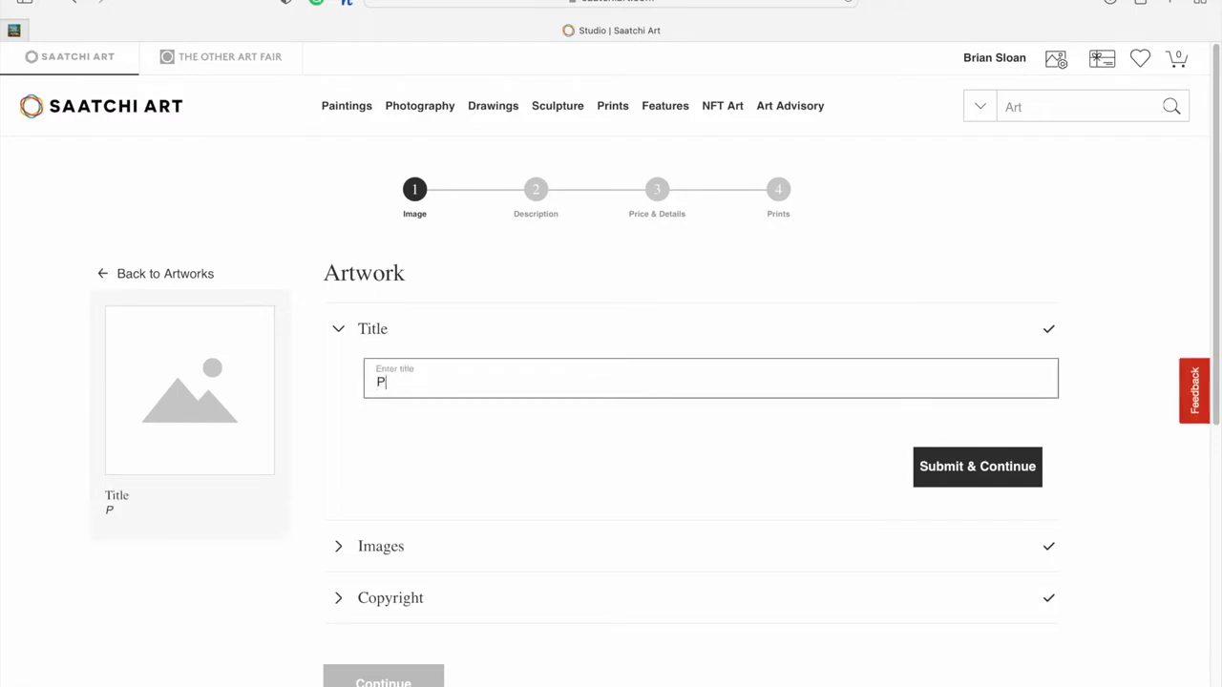
{"action": "type", "text": "eggy's Cove Lighthouse"}
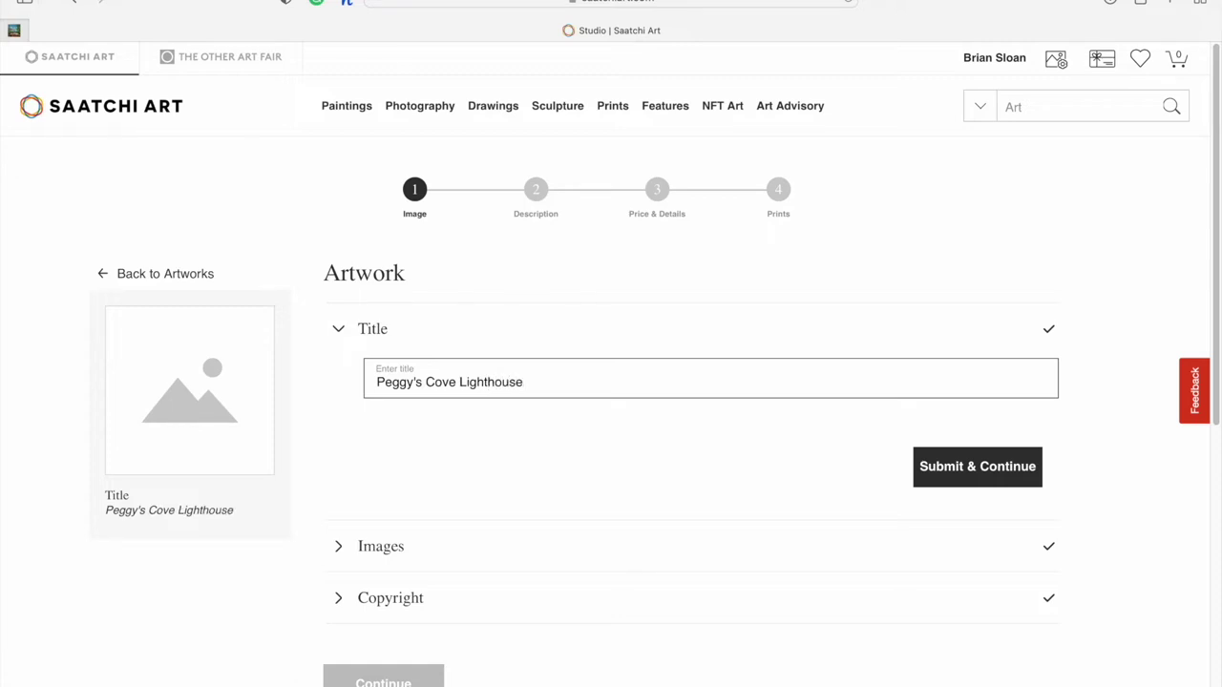
{"action": "left_click", "coordinate": [980, 481]}
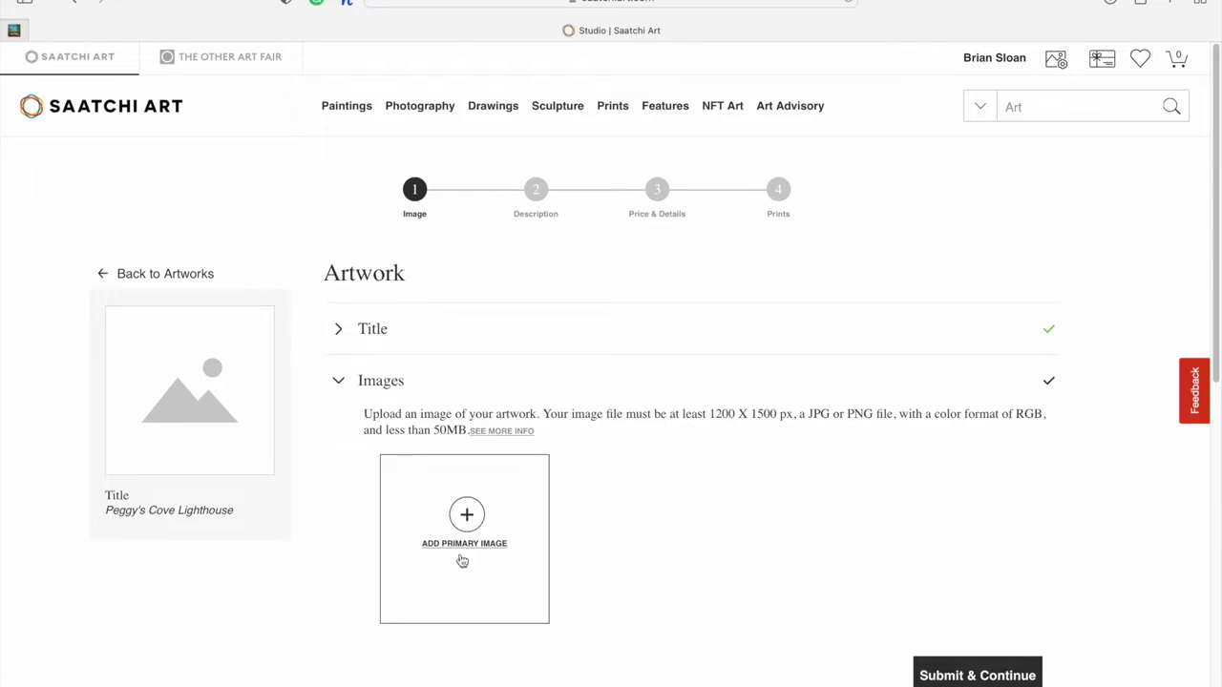
{"action": "left_click", "coordinate": [488, 540]}
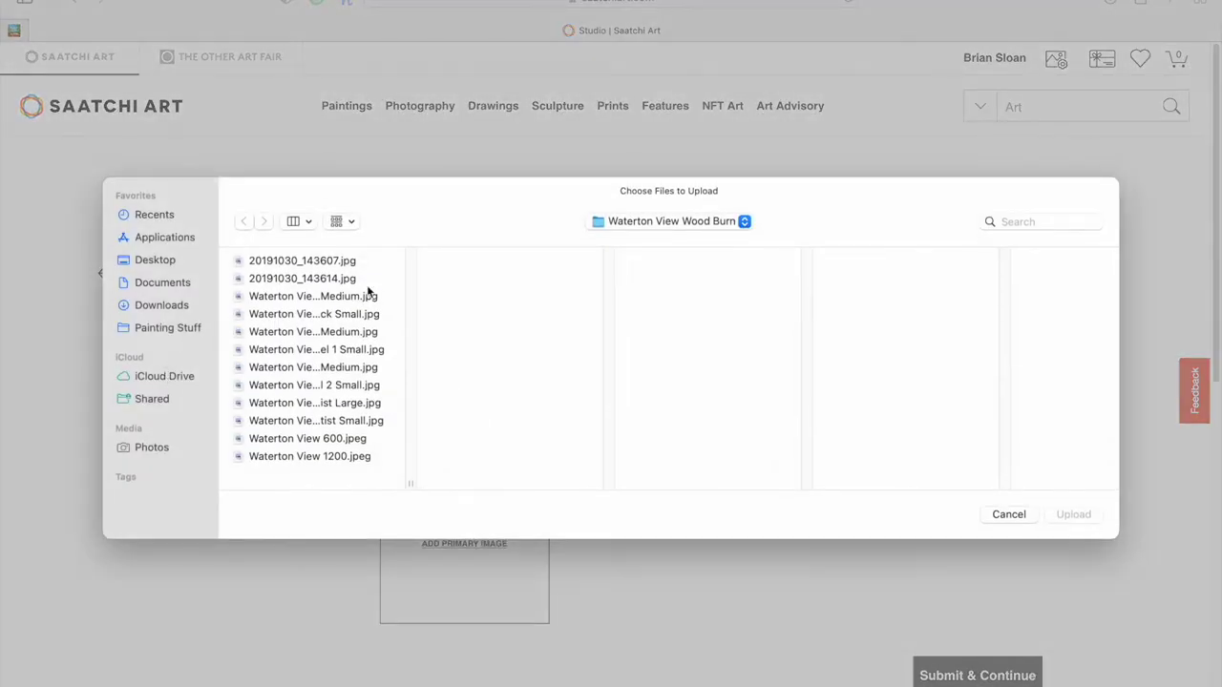
Upload the large Peggy's Cove lighthouse JPG from Wood Paintings > Lighthouse Wood Burn
{"action": "left_click", "coordinate": [634, 229]}
{"action": "left_click", "coordinate": [644, 240]}
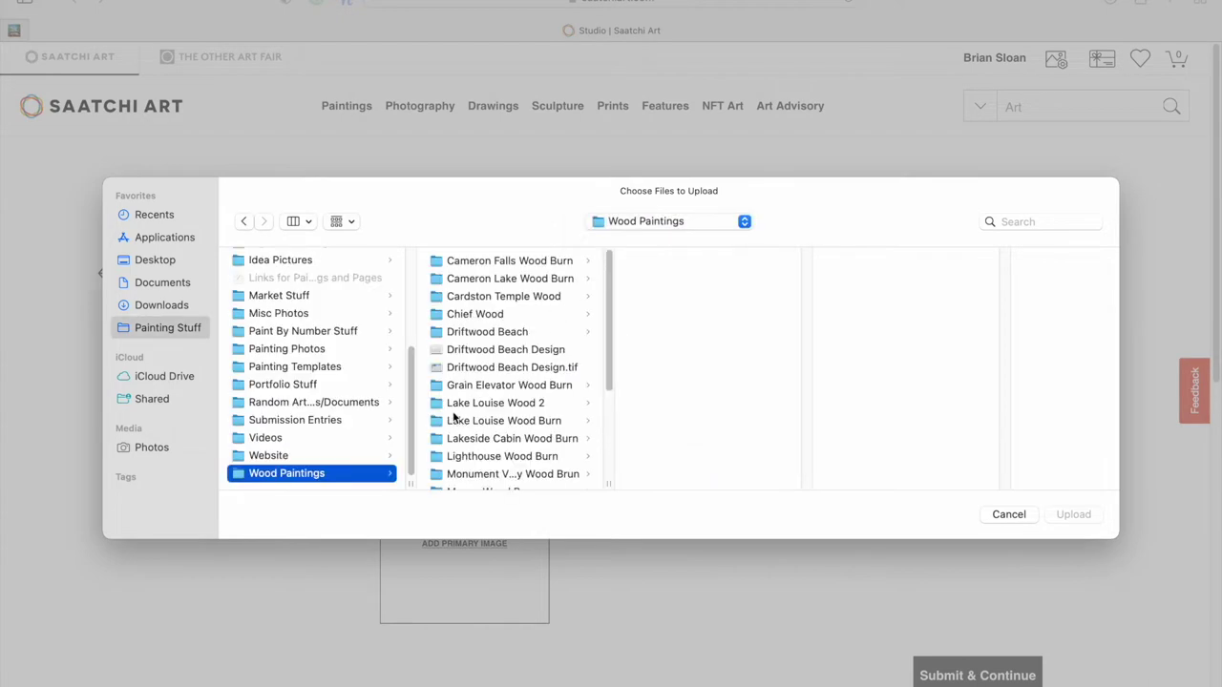
{"action": "scroll", "coordinate": [489, 423], "scroll_direction": "down", "scroll_amount": 5}
{"action": "scroll", "coordinate": [490, 423], "scroll_direction": "up", "scroll_amount": 2}
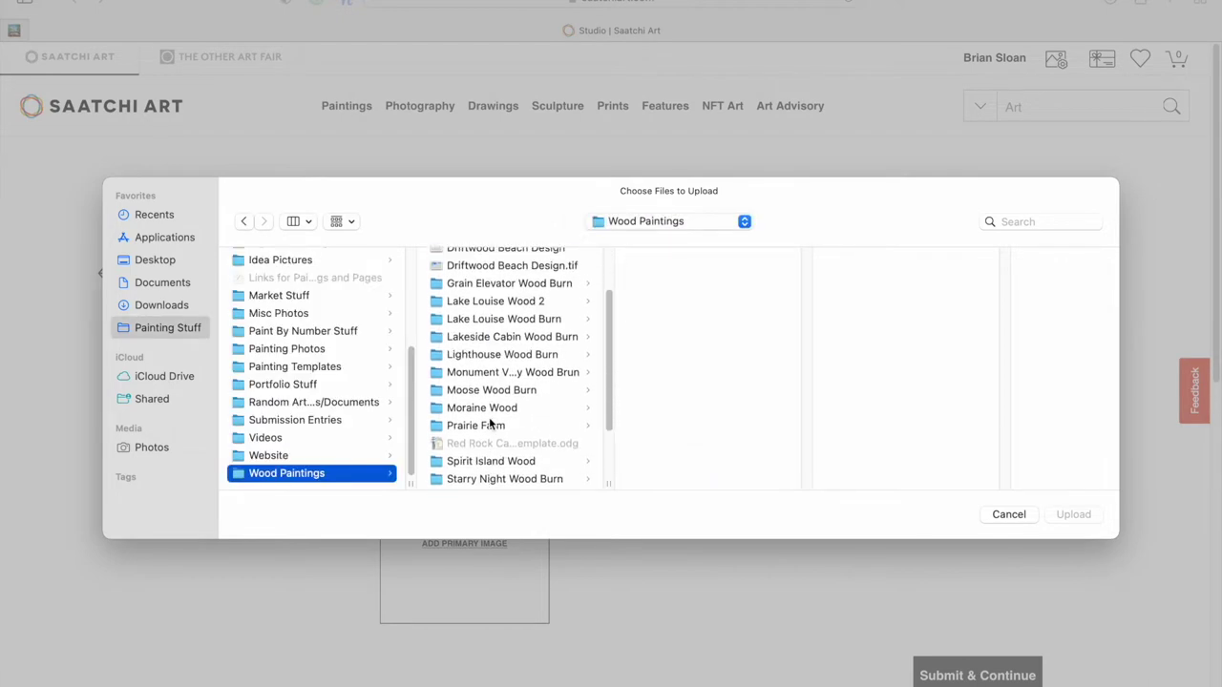
{"action": "scroll", "coordinate": [490, 423], "scroll_direction": "up", "scroll_amount": 1}
{"action": "left_click", "coordinate": [539, 370]}
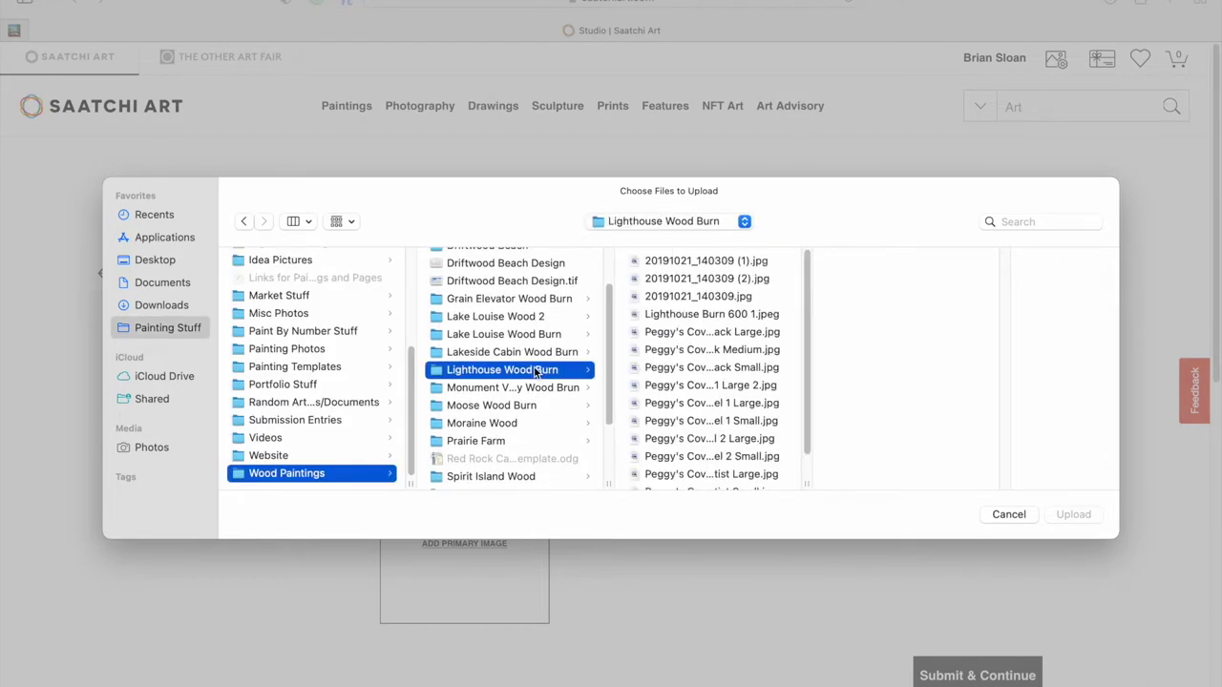
{"action": "left_click", "coordinate": [711, 403]}
{"action": "key", "text": "Down"}
{"action": "key", "text": "Down"}
{"action": "key", "text": "Down"}
{"action": "key", "text": "Down"}
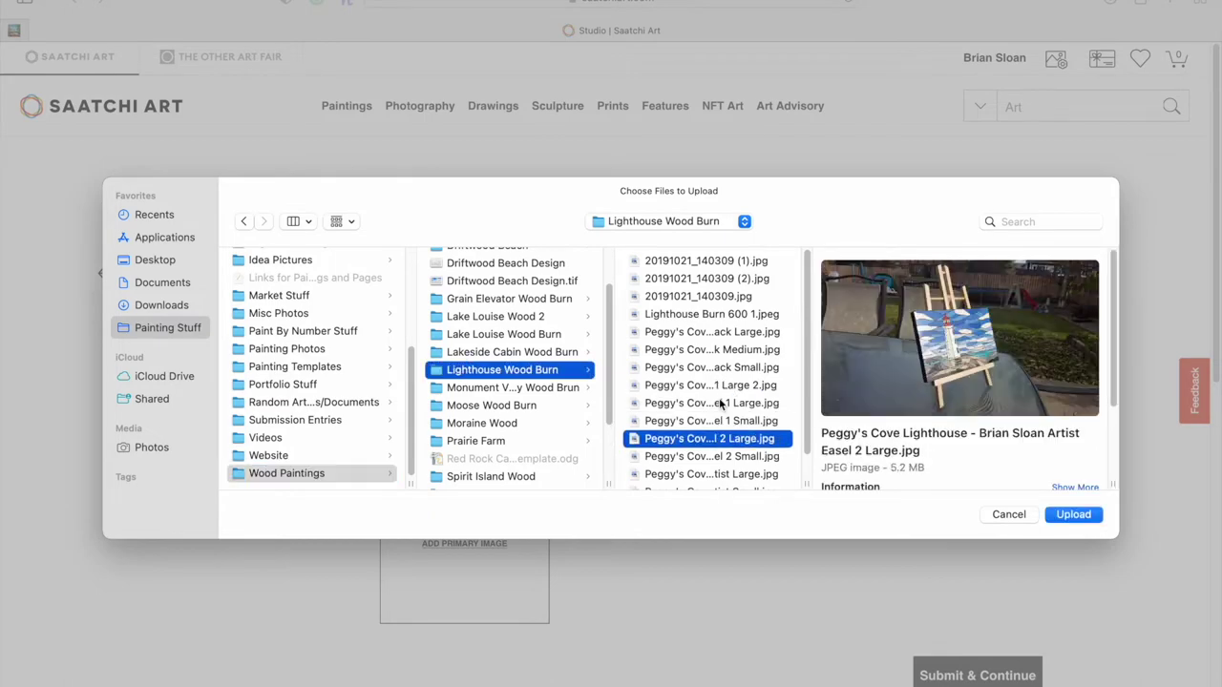
{"action": "scroll", "coordinate": [720, 405], "scroll_direction": "down", "scroll_amount": 1}
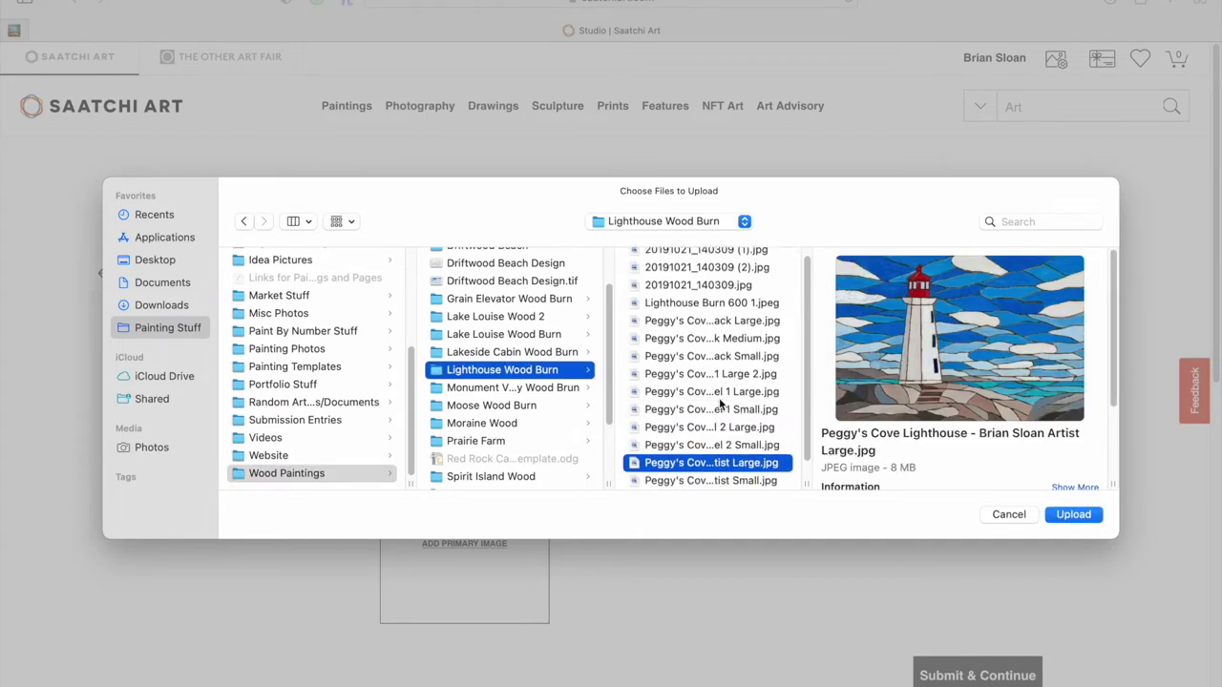
{"action": "key", "text": "Return"}
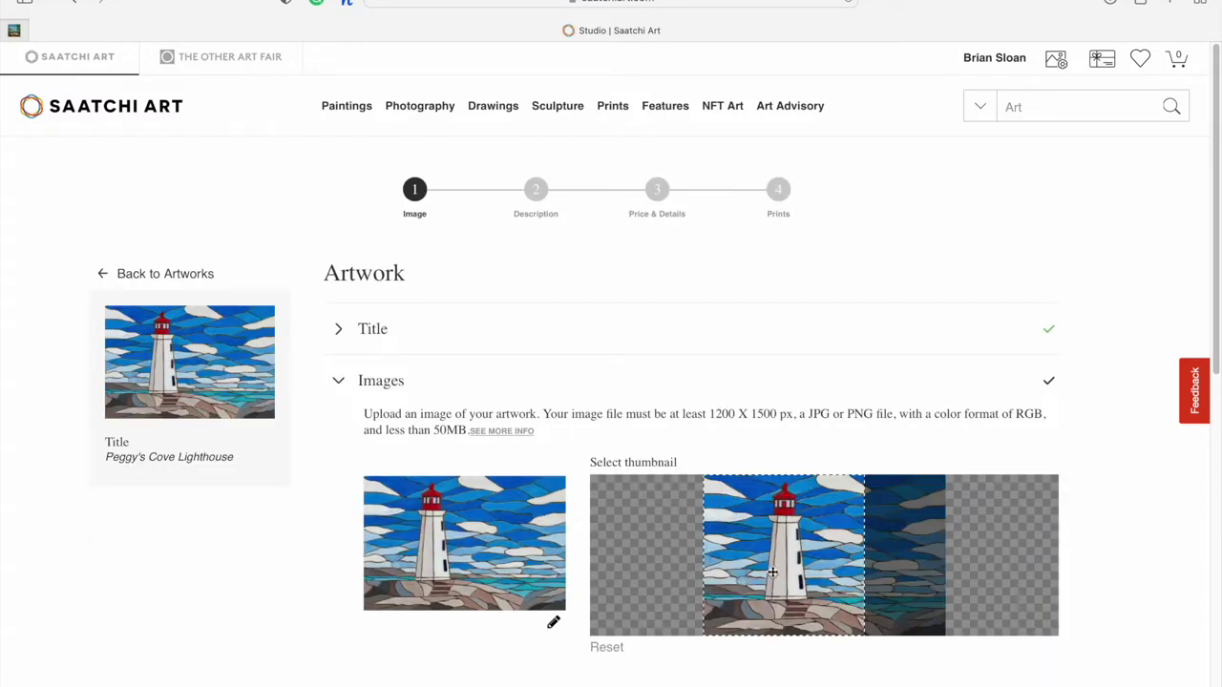
Frame the lighthouse in the thumbnail crop and confirm copyright ownership as Yes
{"action": "left_click_drag", "start_coordinate": [819, 559], "coordinate": [803, 532]}
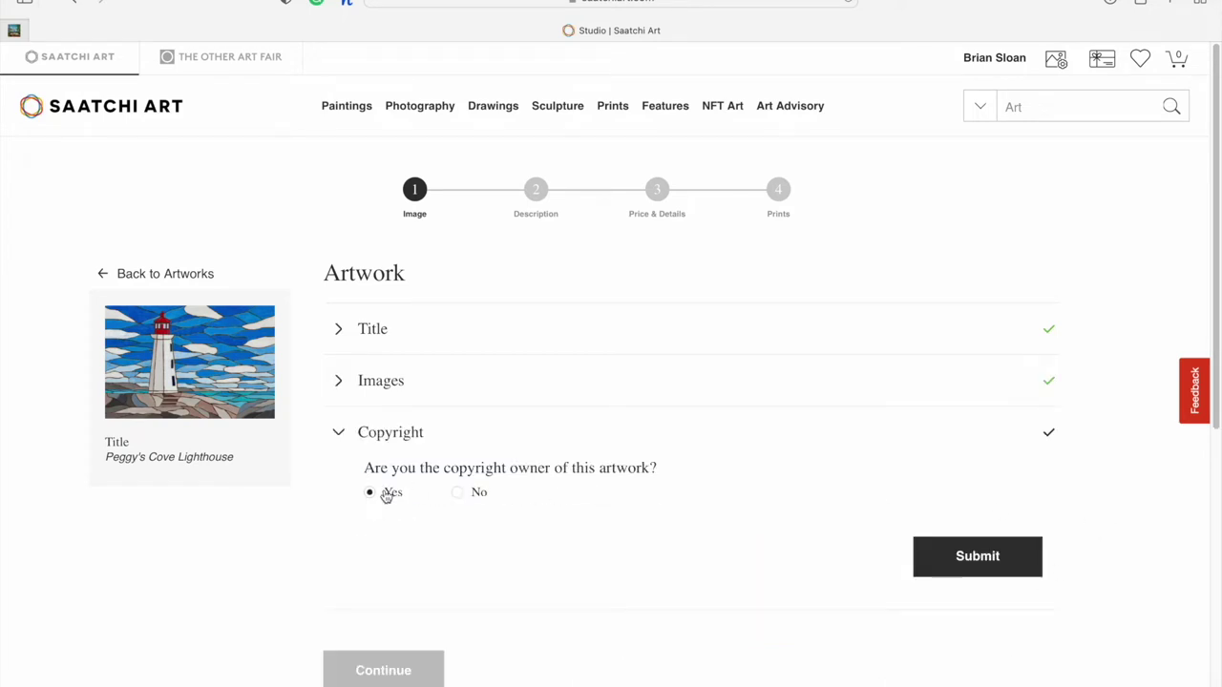
{"action": "left_click", "coordinate": [992, 559]}
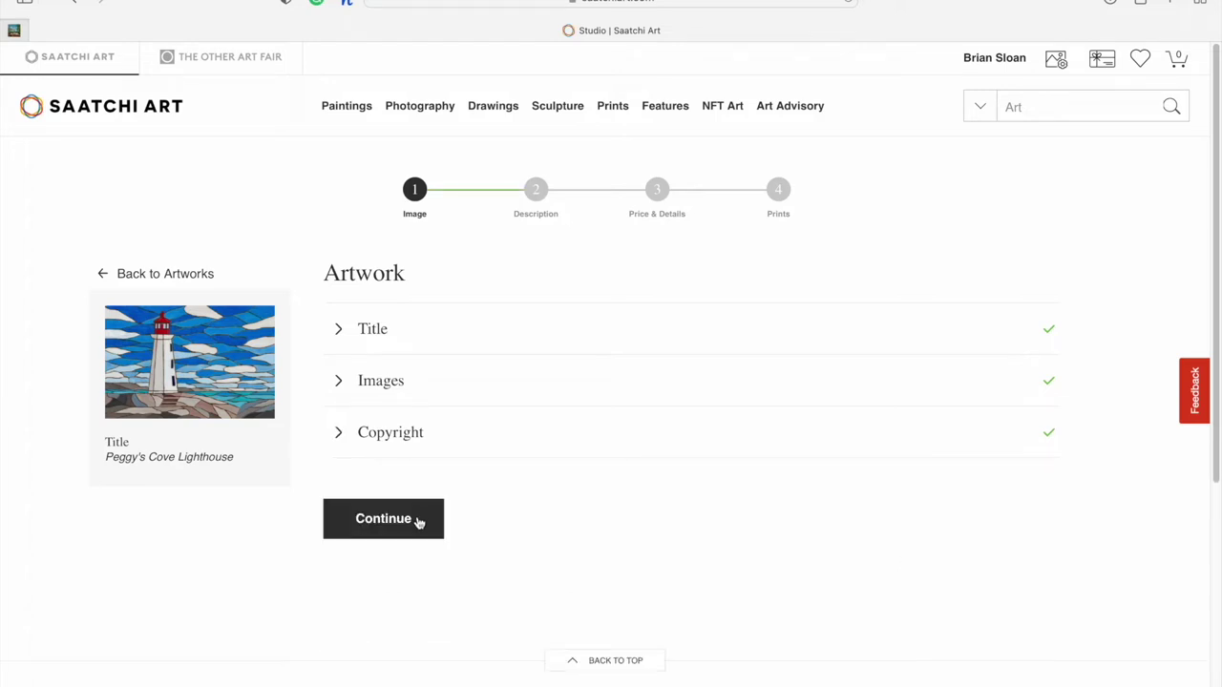
Proceed to the Description step and set the category to Painting
{"action": "left_click", "coordinate": [418, 522]}
{"action": "left_click", "coordinate": [569, 416]}
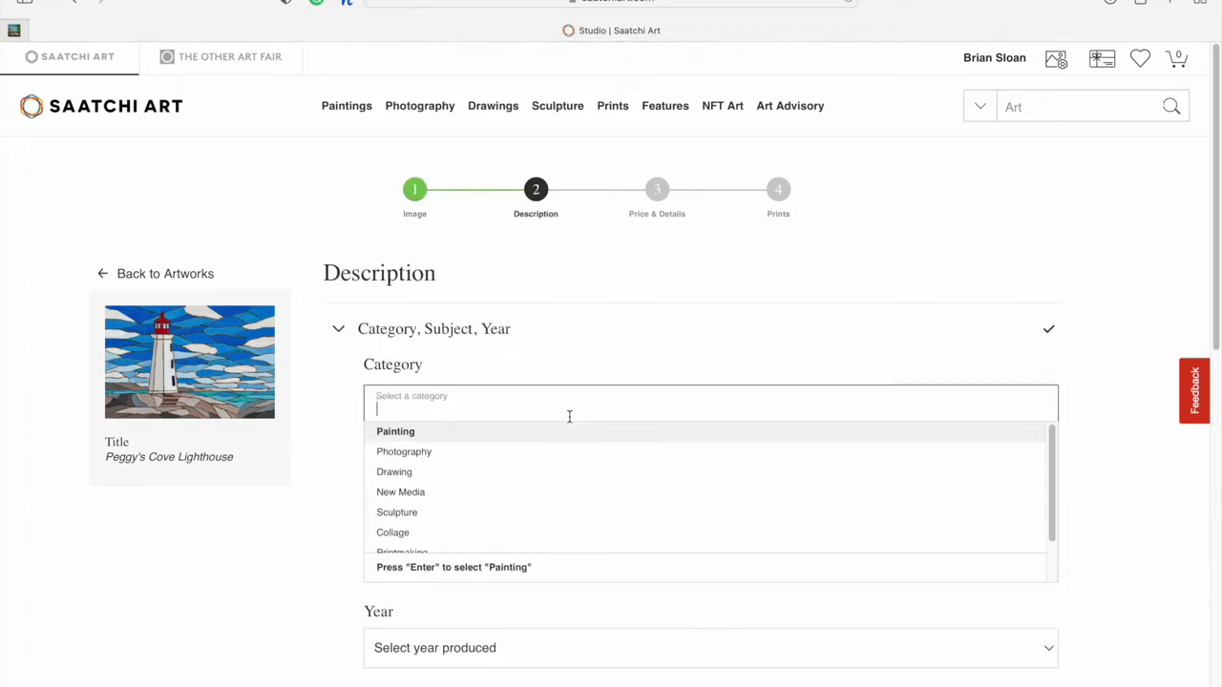
{"action": "scroll", "coordinate": [438, 458], "scroll_direction": "down", "scroll_amount": 2}
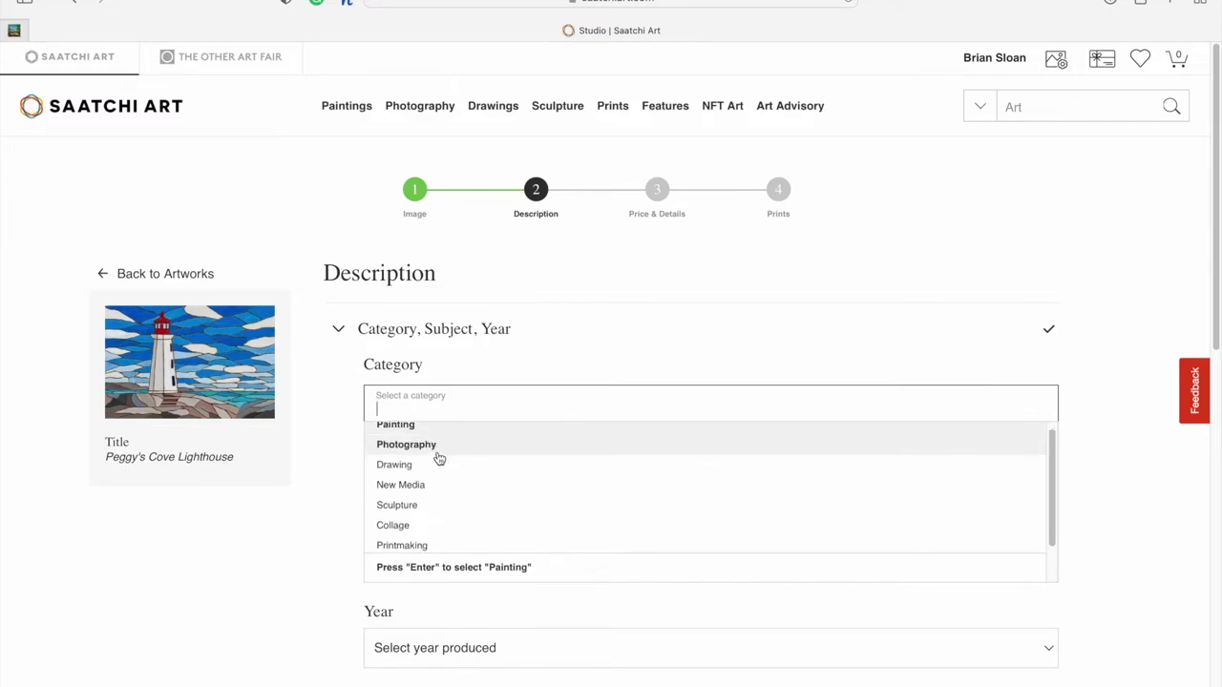
{"action": "scroll", "coordinate": [420, 525], "scroll_direction": "up", "scroll_amount": 3}
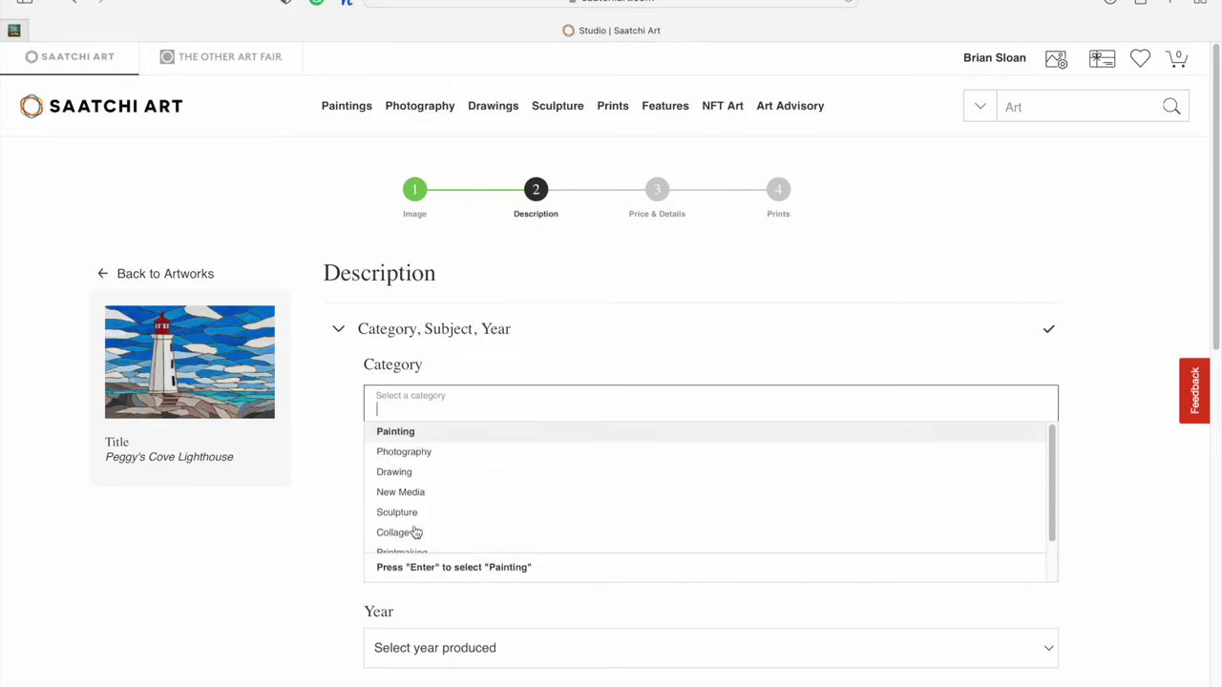
{"action": "left_click", "coordinate": [438, 437]}
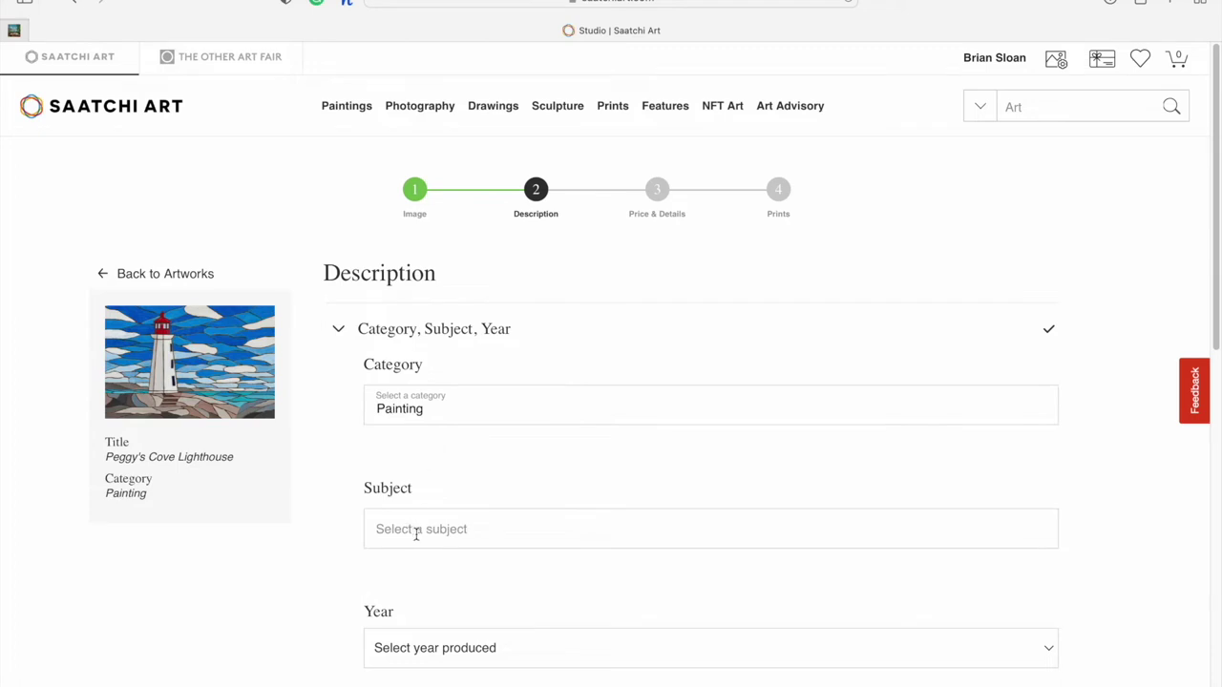
Set the subject to Seascape and the year produced to 2020
{"action": "left_click", "coordinate": [437, 538]}
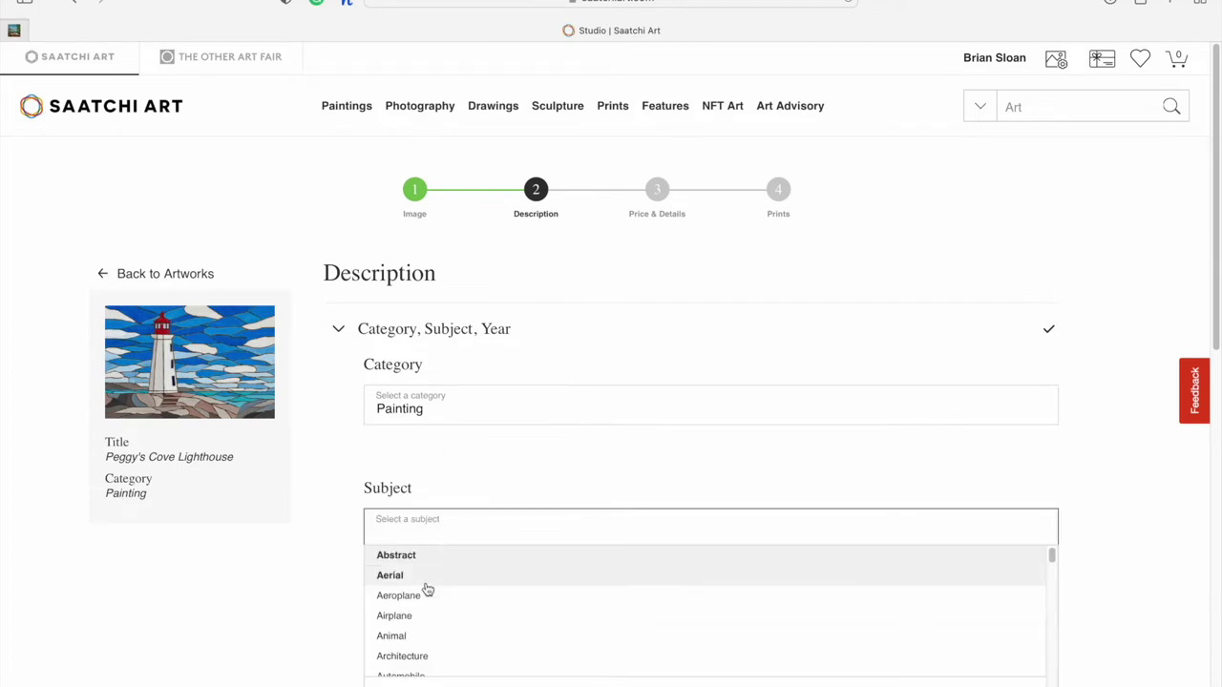
{"action": "scroll", "coordinate": [424, 587], "scroll_direction": "down", "scroll_amount": 5}
{"action": "scroll", "coordinate": [428, 590], "scroll_direction": "down", "scroll_amount": 10}
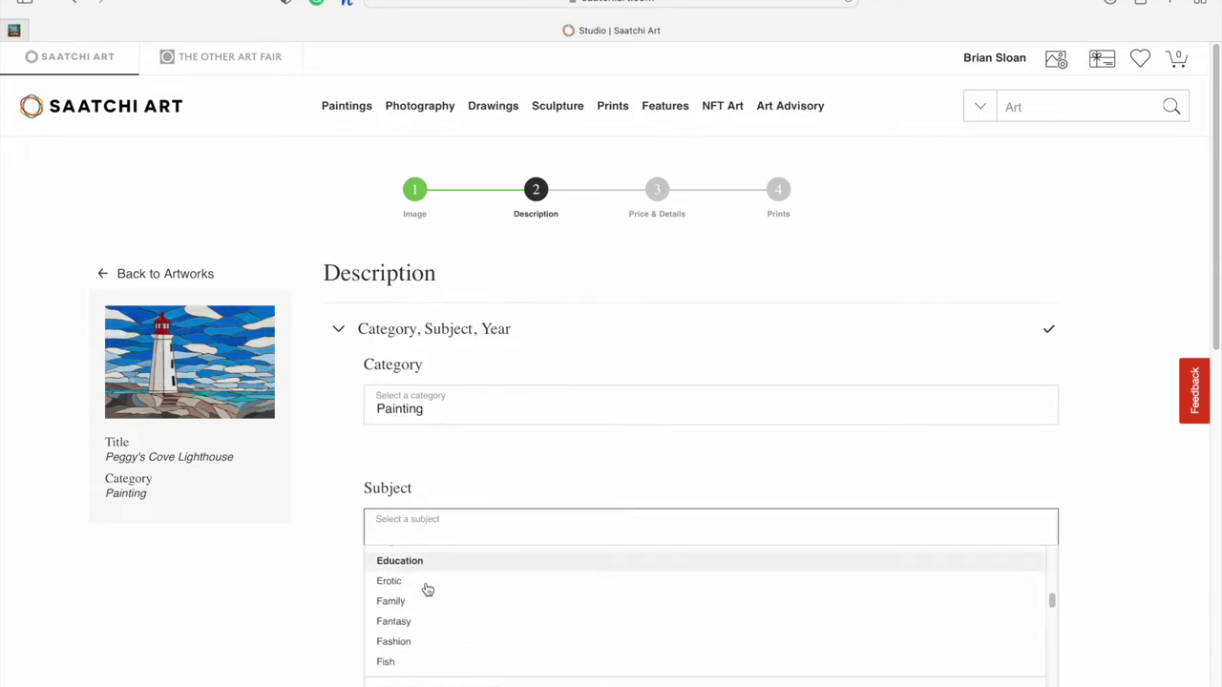
{"action": "scroll", "coordinate": [427, 590], "scroll_direction": "down", "scroll_amount": 10}
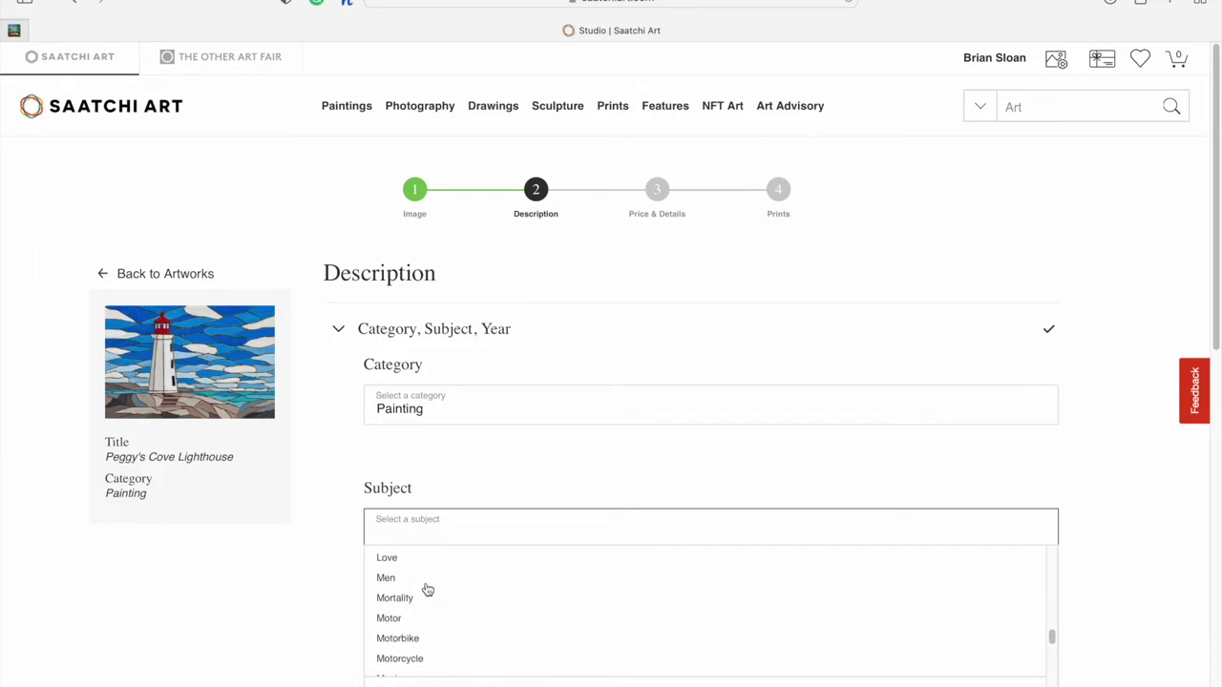
{"action": "scroll", "coordinate": [428, 590], "scroll_direction": "down", "scroll_amount": 8}
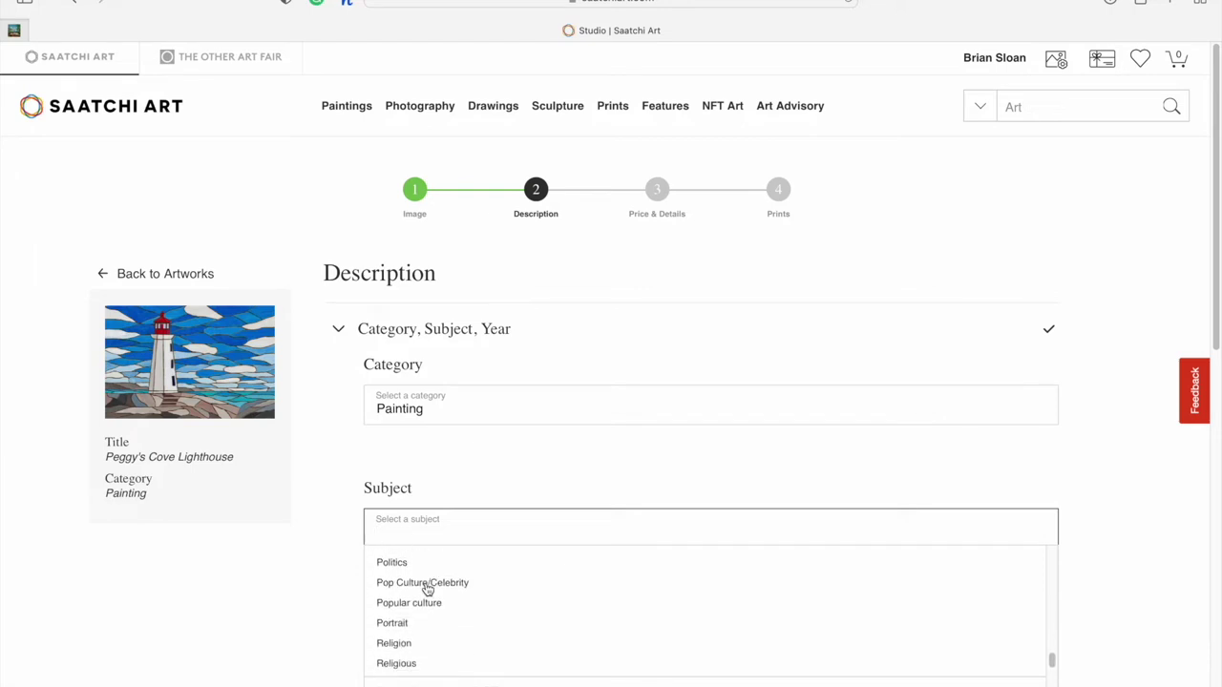
{"action": "scroll", "coordinate": [427, 590], "scroll_direction": "down", "scroll_amount": 3}
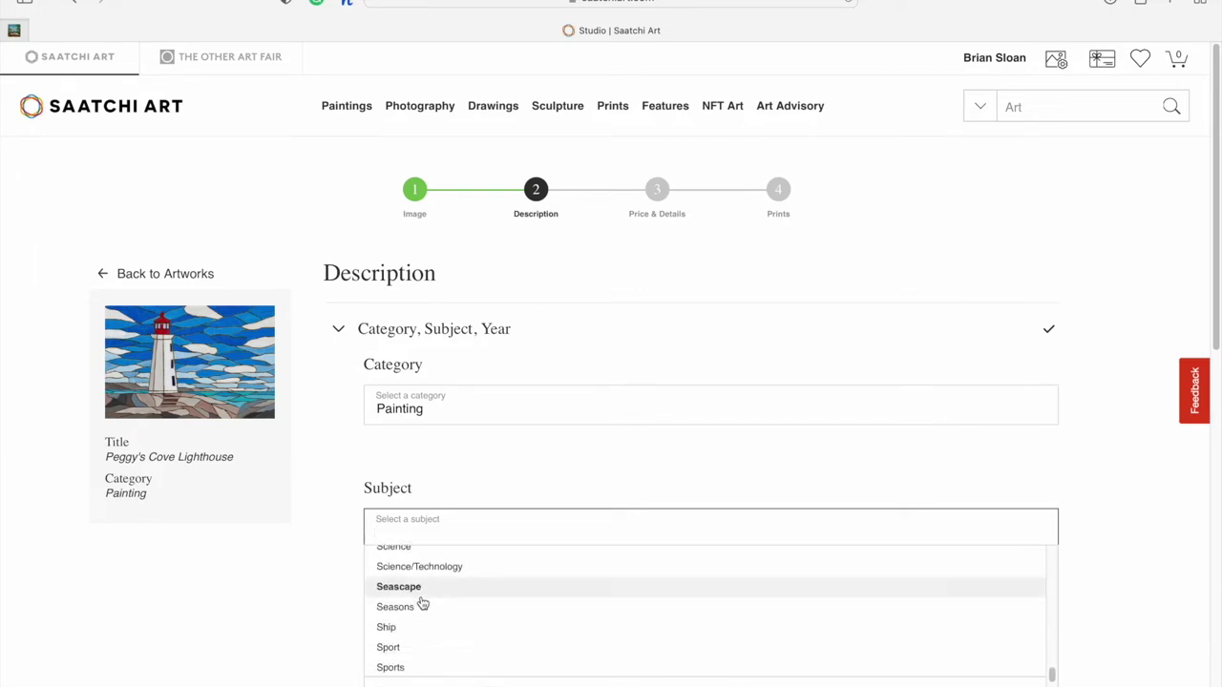
{"action": "left_click", "coordinate": [424, 586]}
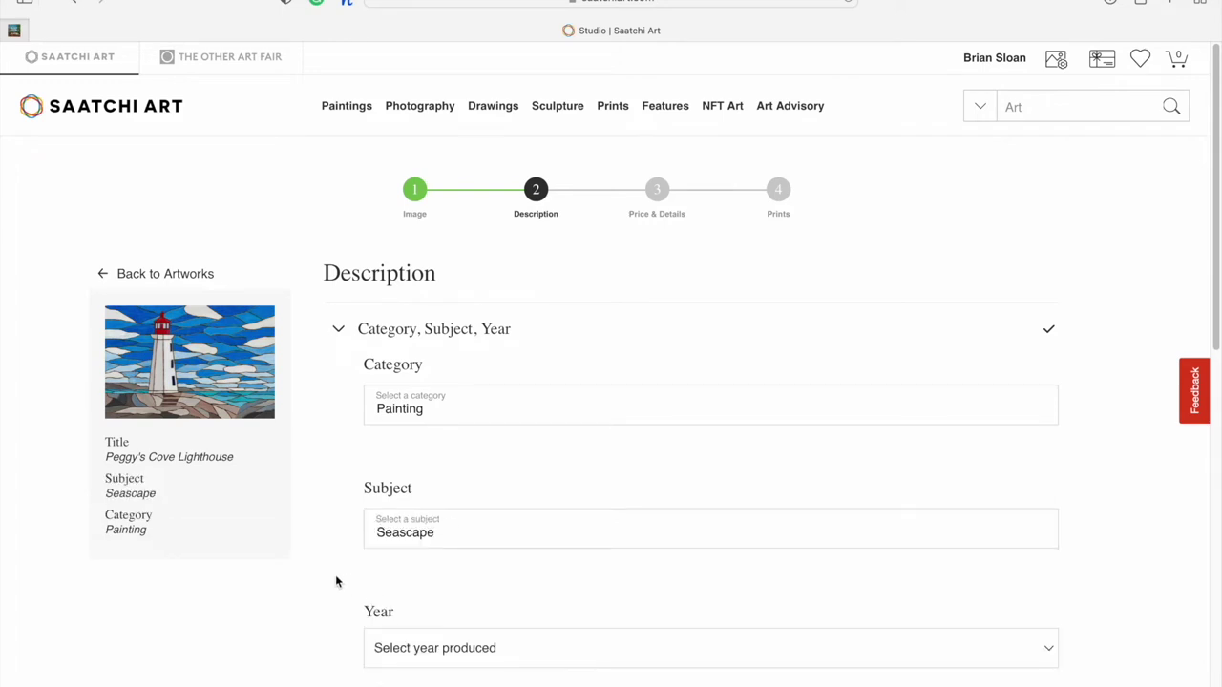
{"action": "scroll", "coordinate": [335, 575], "scroll_direction": "down", "scroll_amount": 2}
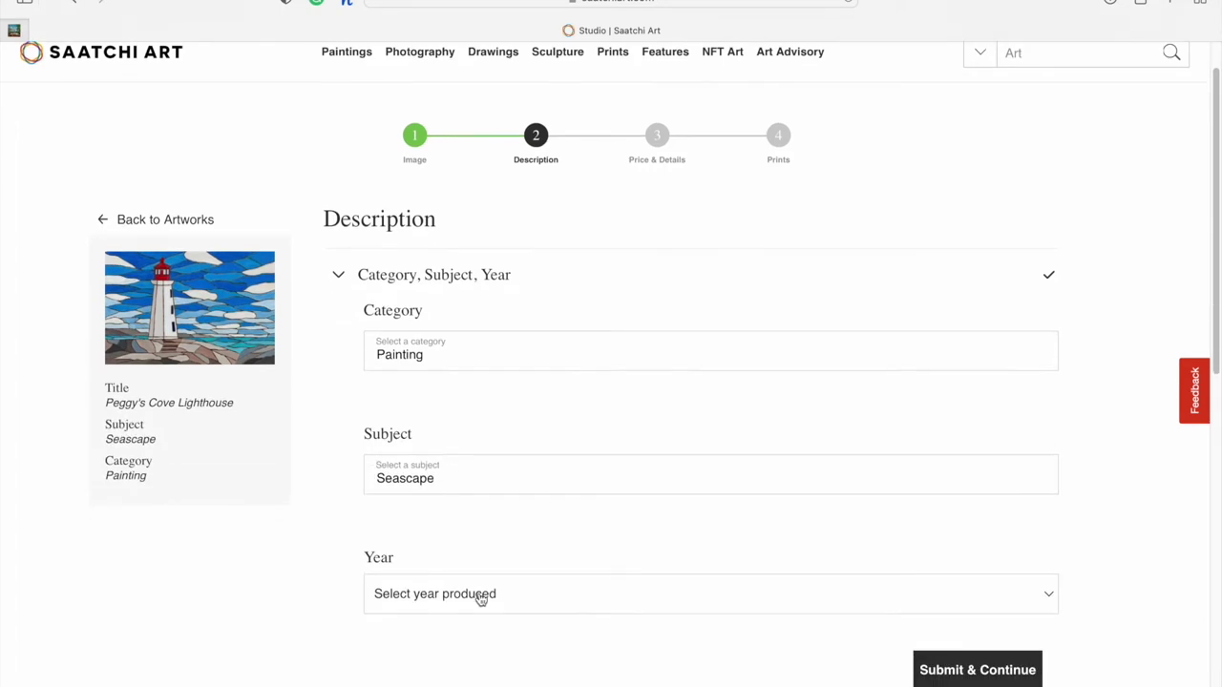
{"action": "left_click", "coordinate": [480, 596]}
{"action": "left_click", "coordinate": [469, 640]}
{"action": "scroll", "coordinate": [548, 640], "scroll_direction": "down", "scroll_amount": 3}
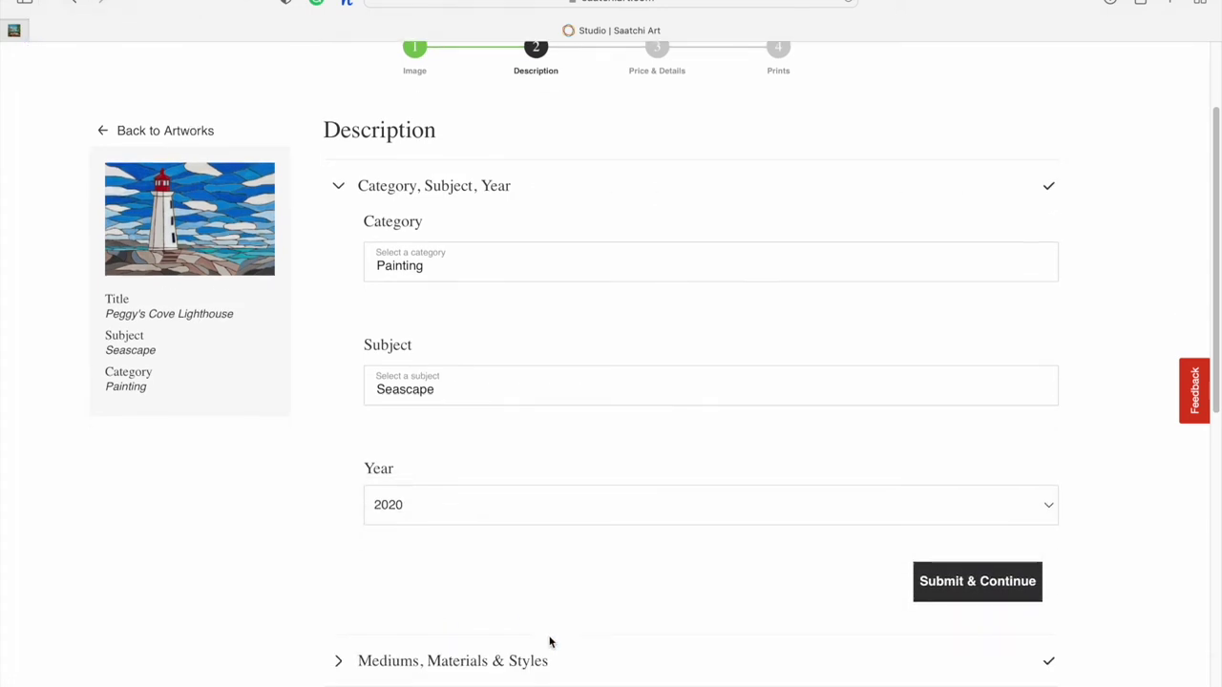
Save the category details and set the medium to Acrylic
{"action": "left_click", "coordinate": [989, 592]}
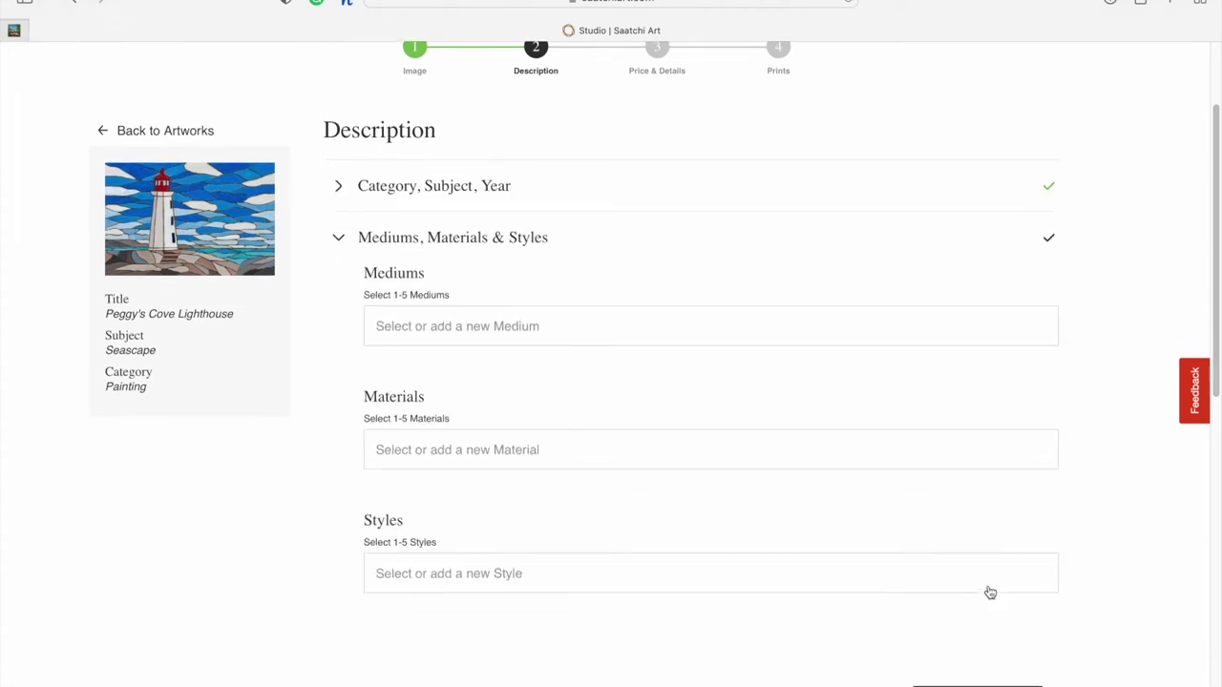
{"action": "left_click", "coordinate": [611, 338]}
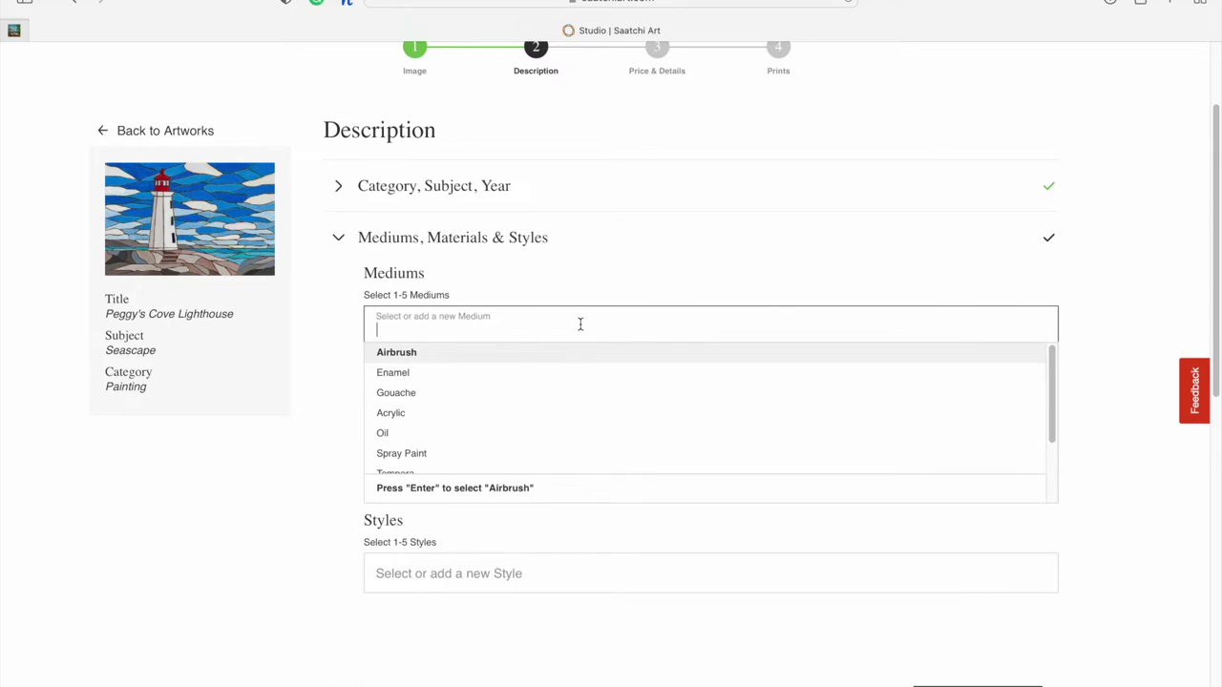
{"action": "left_click", "coordinate": [455, 416]}
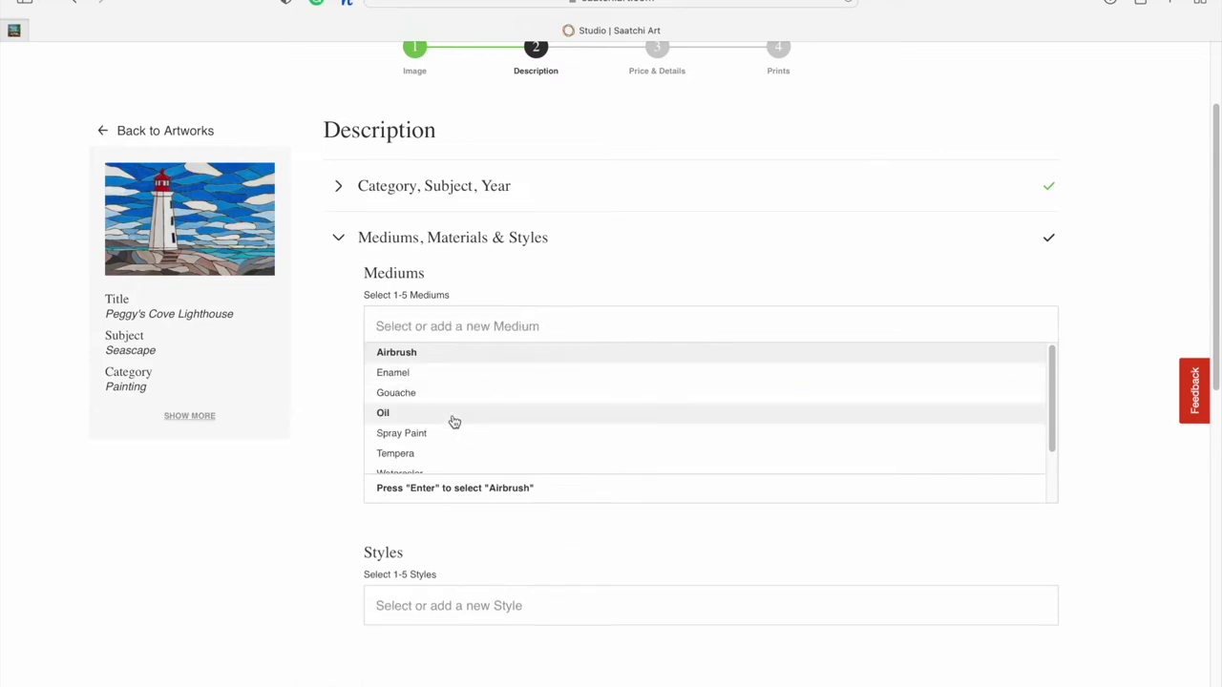
{"action": "left_click", "coordinate": [540, 325]}
{"action": "scroll", "coordinate": [480, 371], "scroll_direction": "down", "scroll_amount": 3}
{"action": "scroll", "coordinate": [482, 371], "scroll_direction": "up", "scroll_amount": 2}
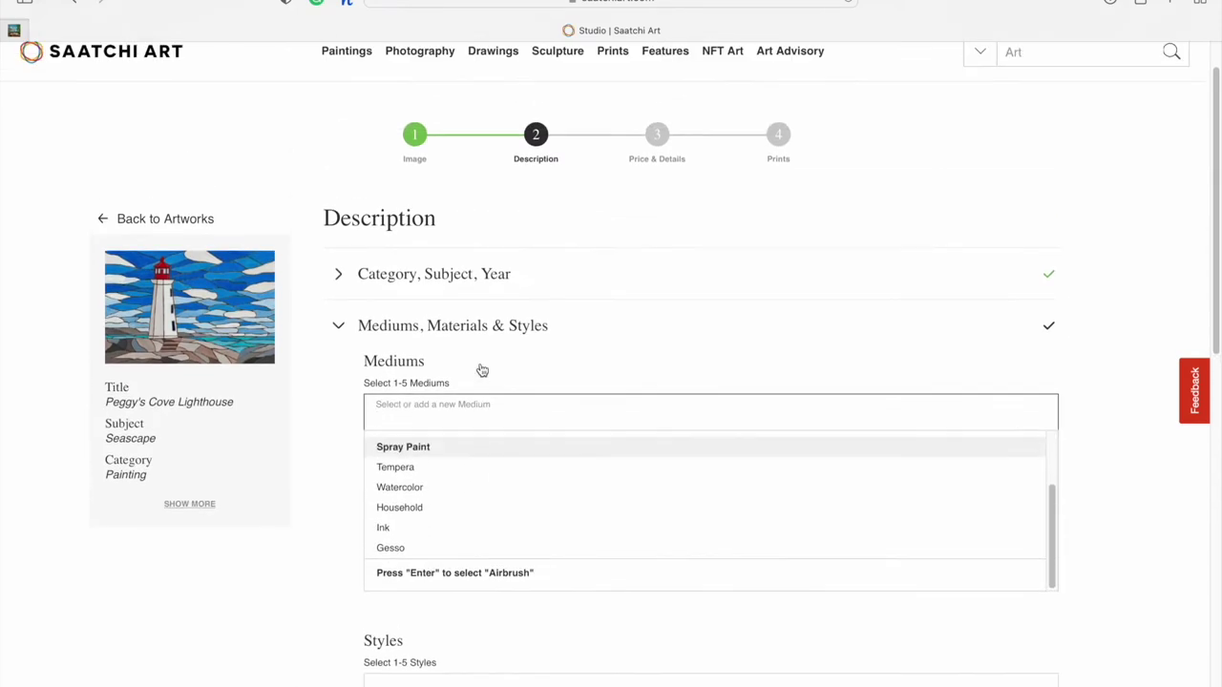
{"action": "left_click", "coordinate": [349, 458]}
Set the material to Wood
{"action": "left_click", "coordinate": [433, 572]}
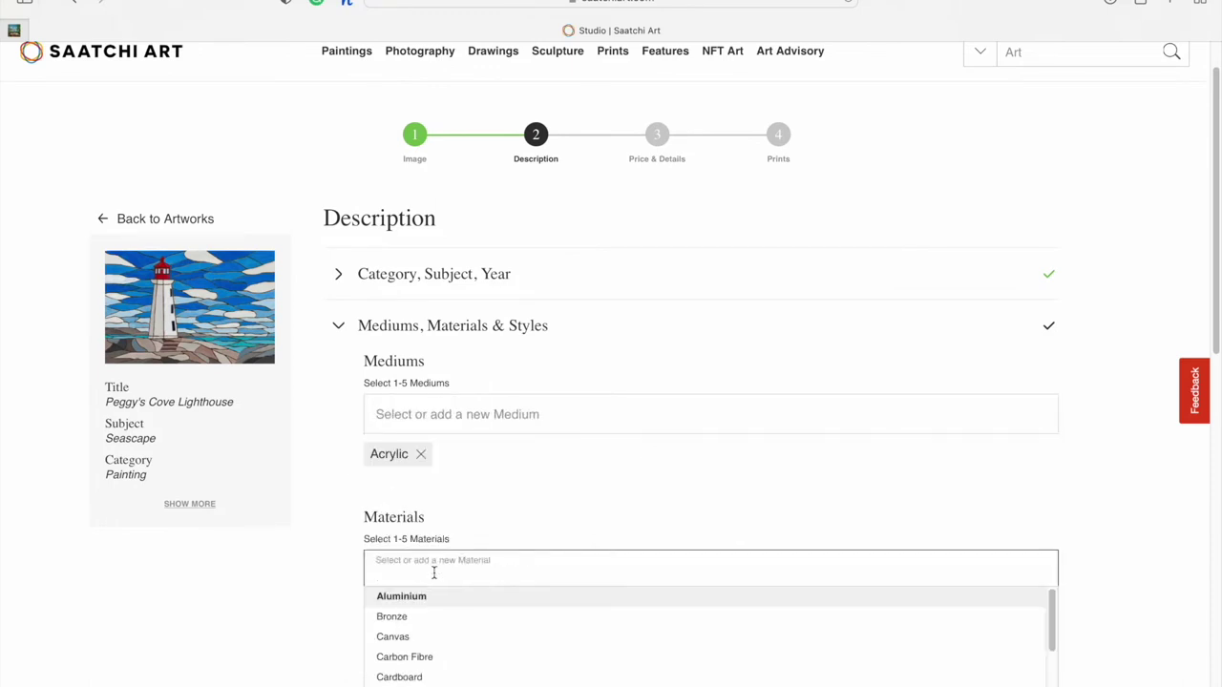
{"action": "scroll", "coordinate": [423, 619], "scroll_direction": "down", "scroll_amount": 10}
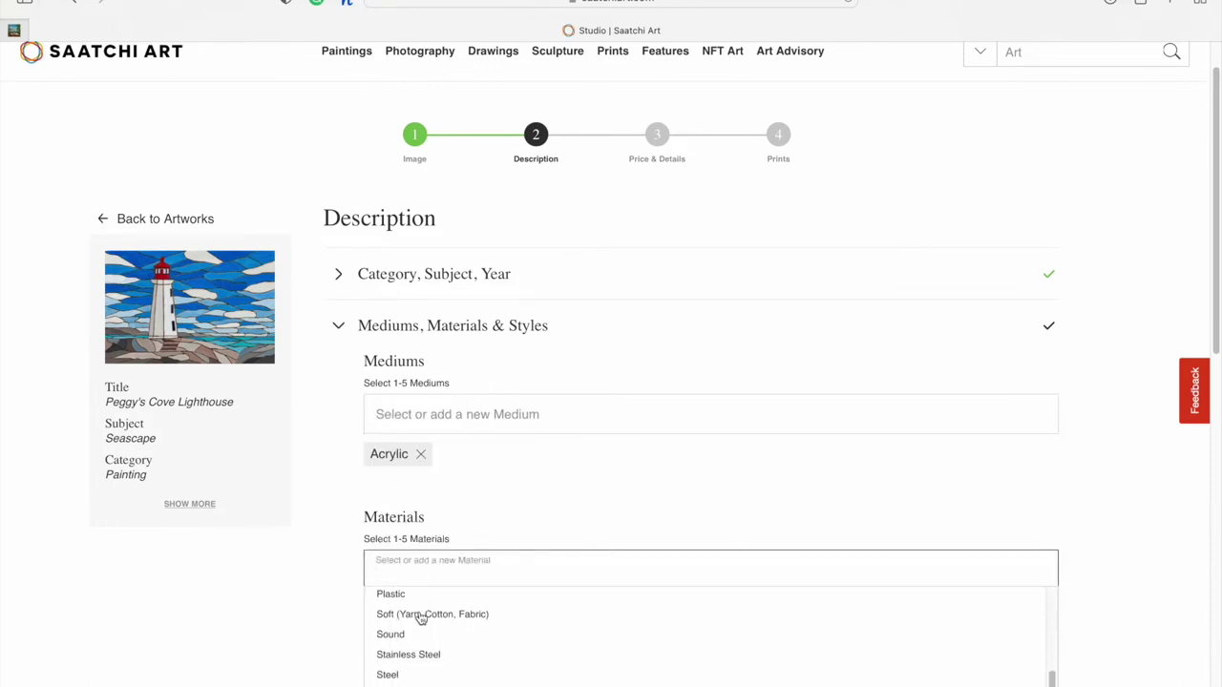
{"action": "scroll", "coordinate": [422, 622], "scroll_direction": "down", "scroll_amount": 3}
{"action": "left_click", "coordinate": [392, 674]}
{"action": "left_click", "coordinate": [339, 646]}
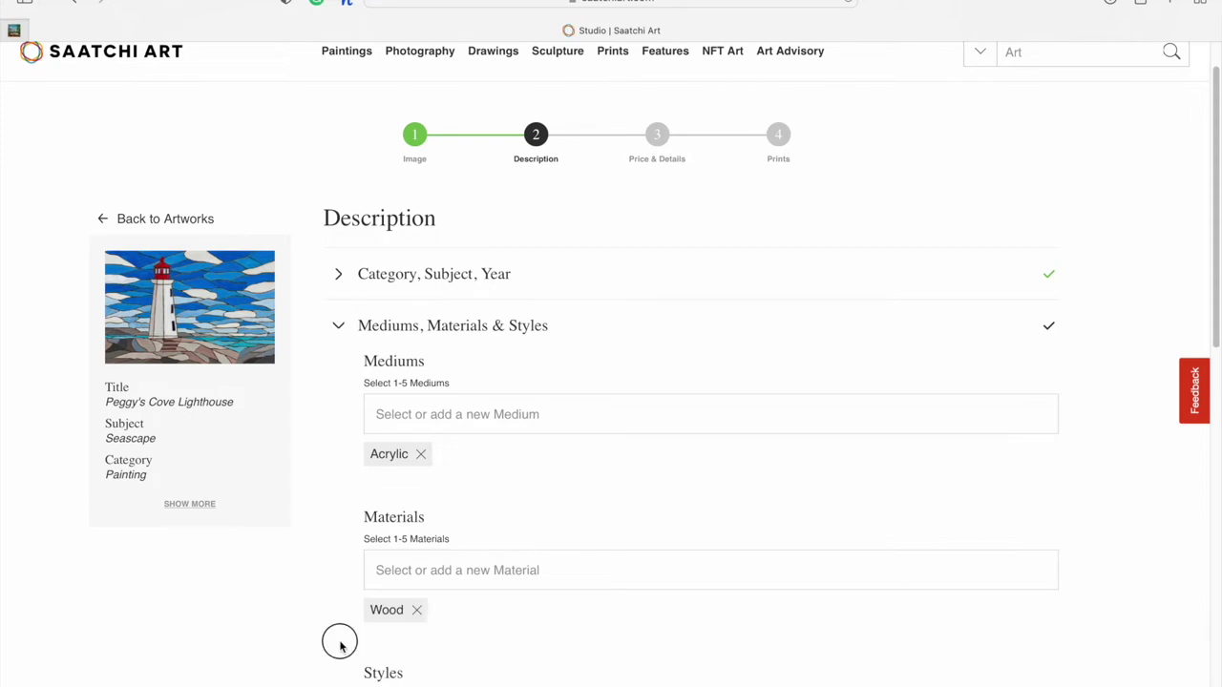
{"action": "scroll", "coordinate": [340, 647], "scroll_direction": "down", "scroll_amount": 5}
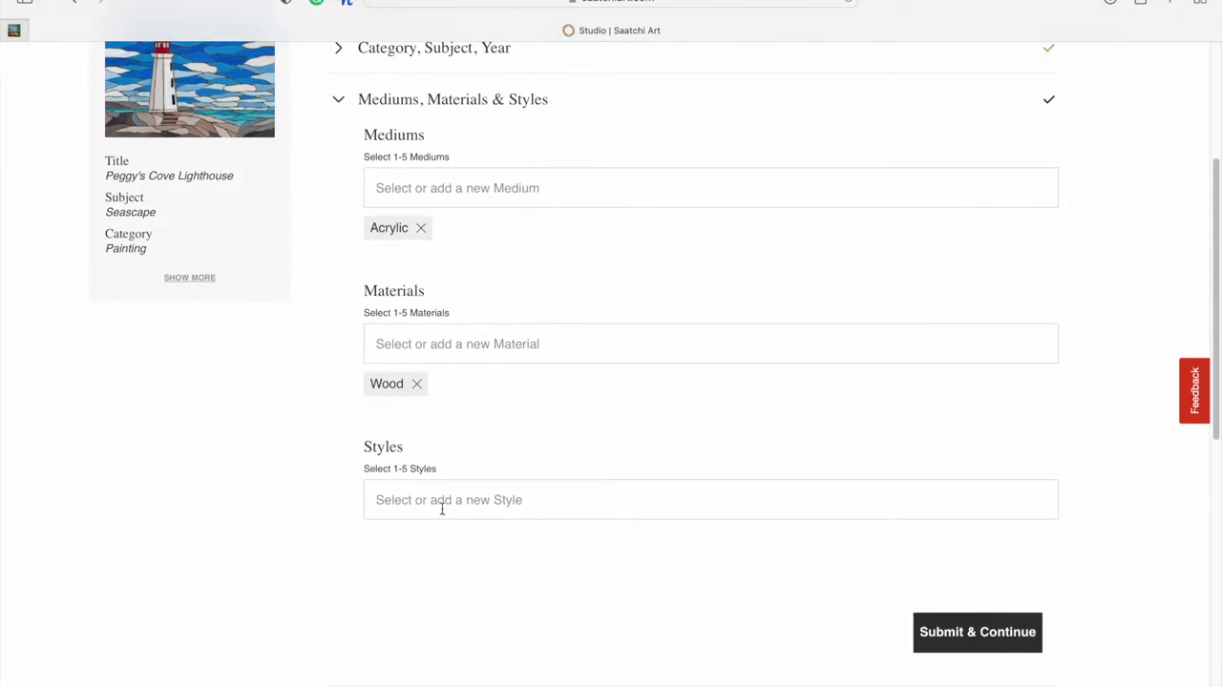
Add the styles Impressionism and a custom Geometric entry
{"action": "left_click", "coordinate": [442, 509]}
{"action": "scroll", "coordinate": [429, 547], "scroll_direction": "down", "scroll_amount": 8}
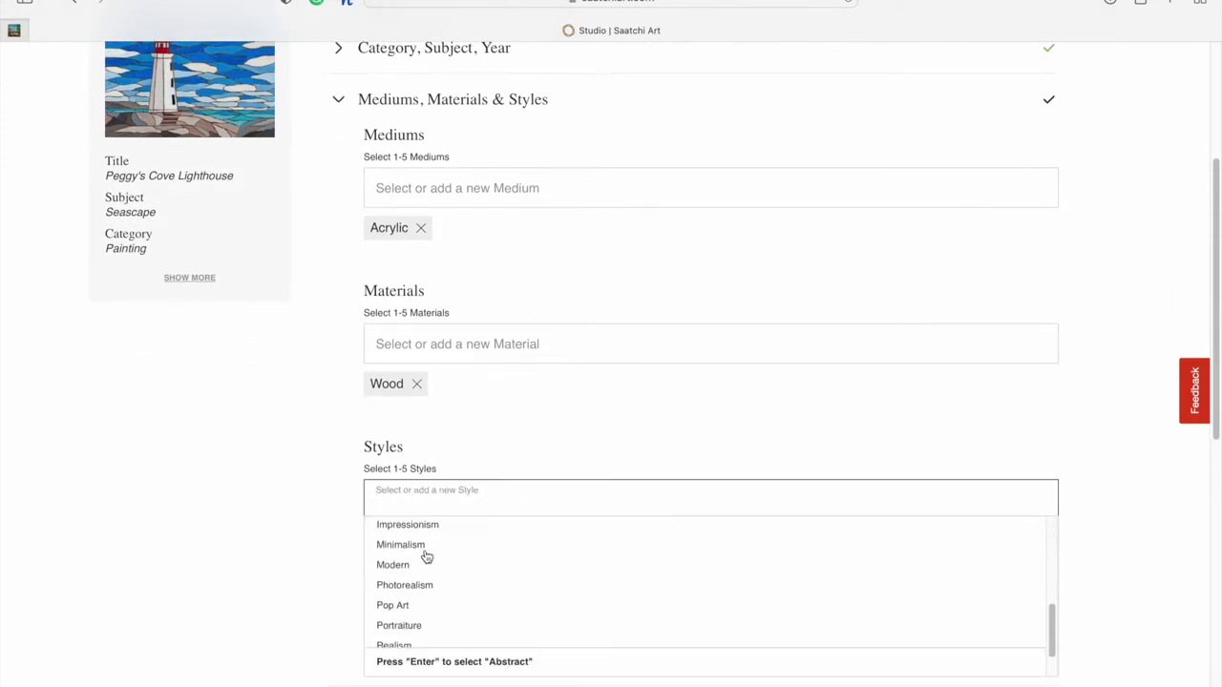
{"action": "scroll", "coordinate": [426, 556], "scroll_direction": "down", "scroll_amount": 2}
{"action": "scroll", "coordinate": [420, 573], "scroll_direction": "up", "scroll_amount": 3}
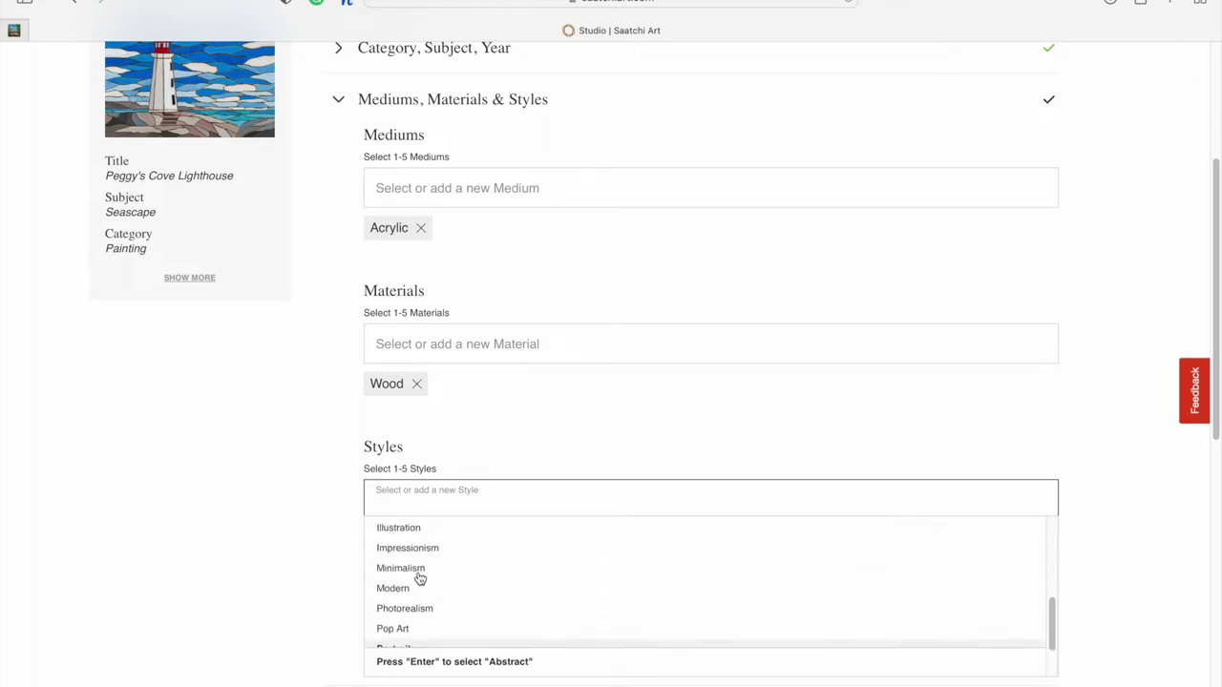
{"action": "scroll", "coordinate": [417, 579], "scroll_direction": "up", "scroll_amount": 5}
{"action": "scroll", "coordinate": [411, 601], "scroll_direction": "down", "scroll_amount": 3}
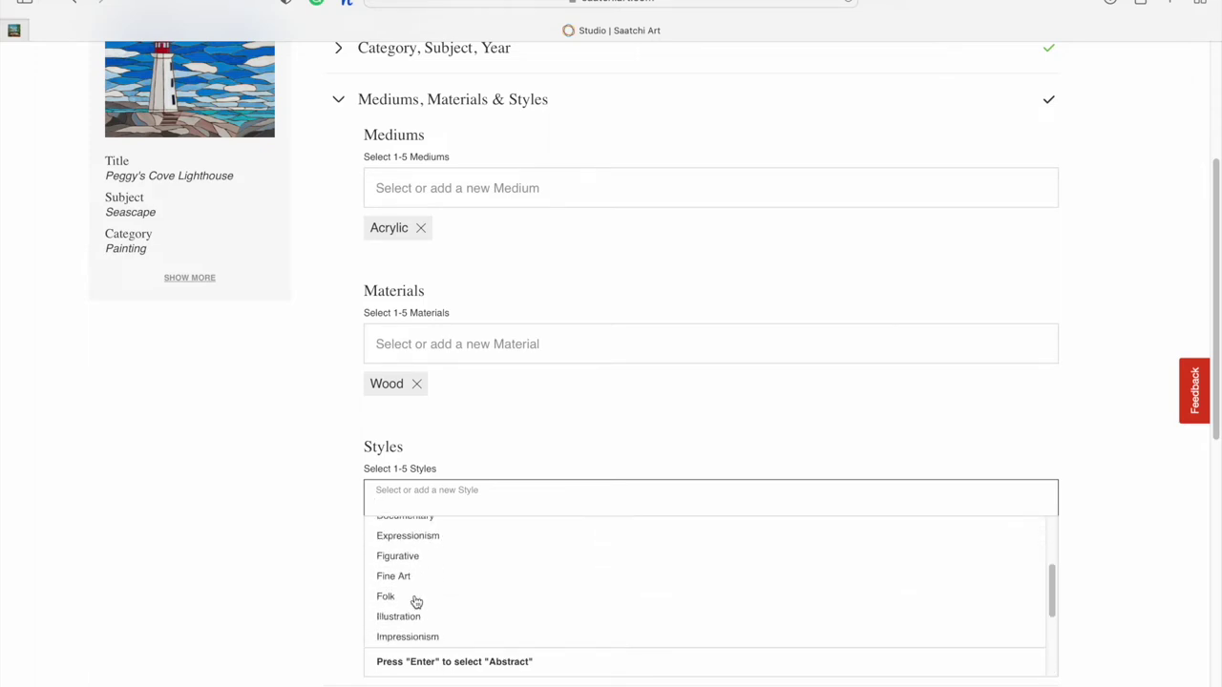
{"action": "scroll", "coordinate": [417, 602], "scroll_direction": "down", "scroll_amount": 1}
{"action": "left_click", "coordinate": [423, 598]}
{"action": "left_click", "coordinate": [474, 499]}
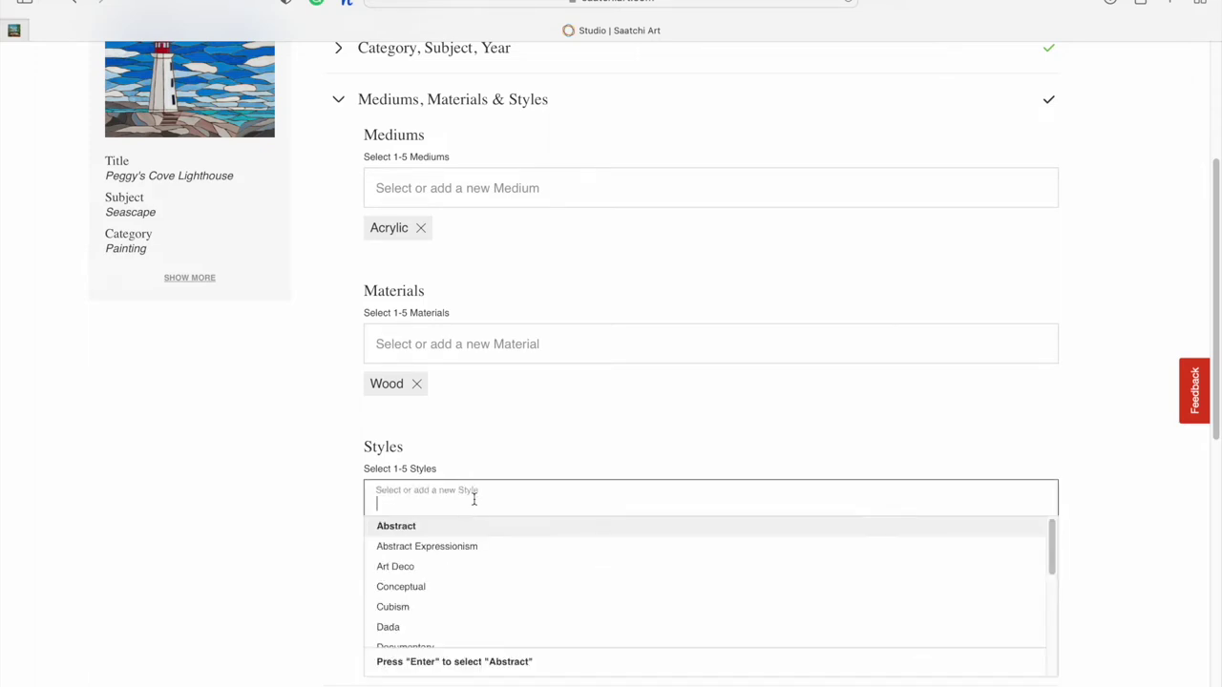
{"action": "type", "text": "Geometric"}
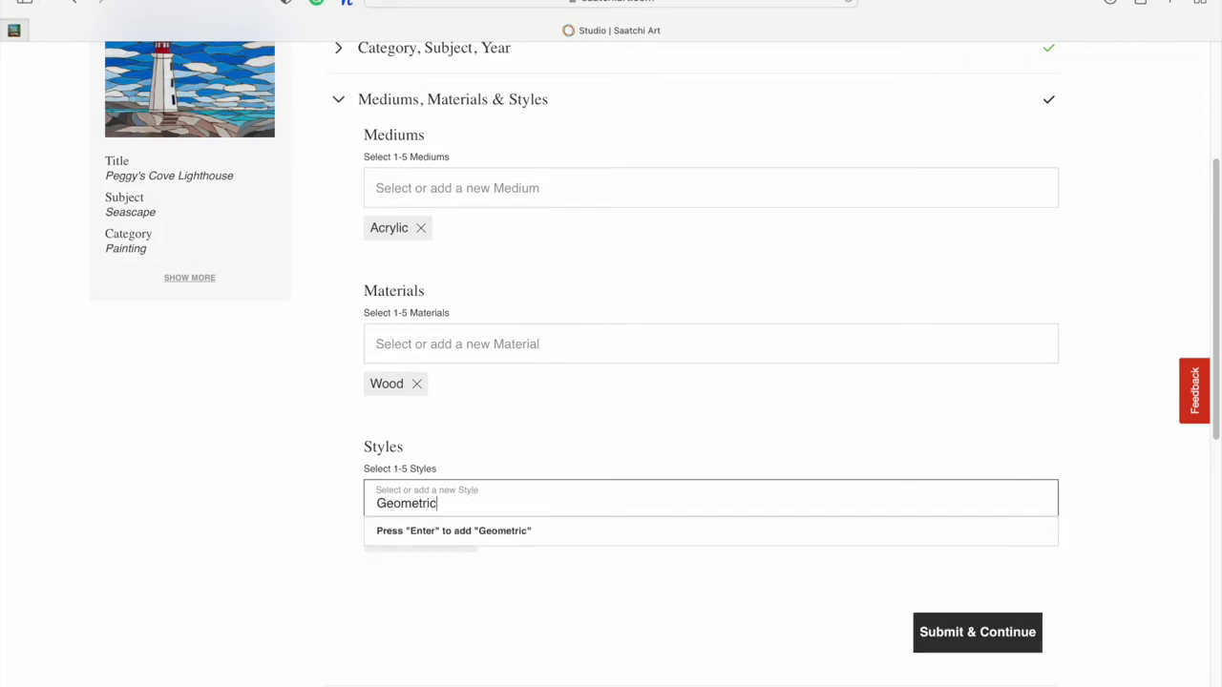
{"action": "key", "text": "Return"}
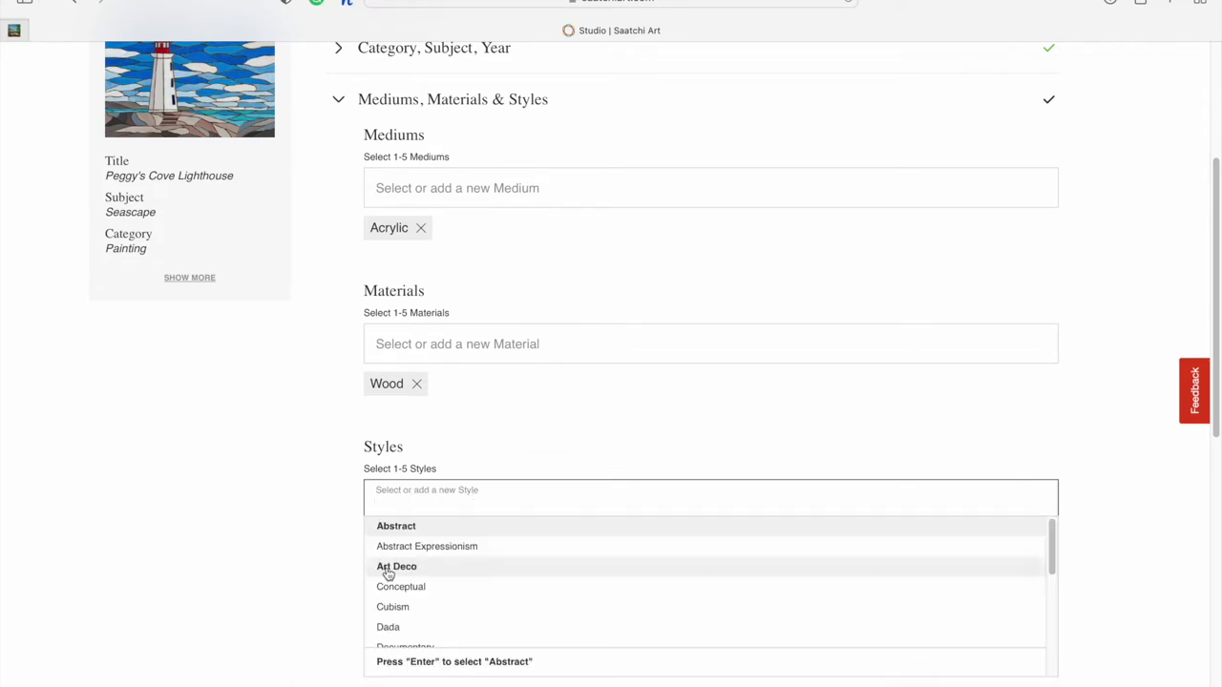
{"action": "left_click", "coordinate": [336, 589]}
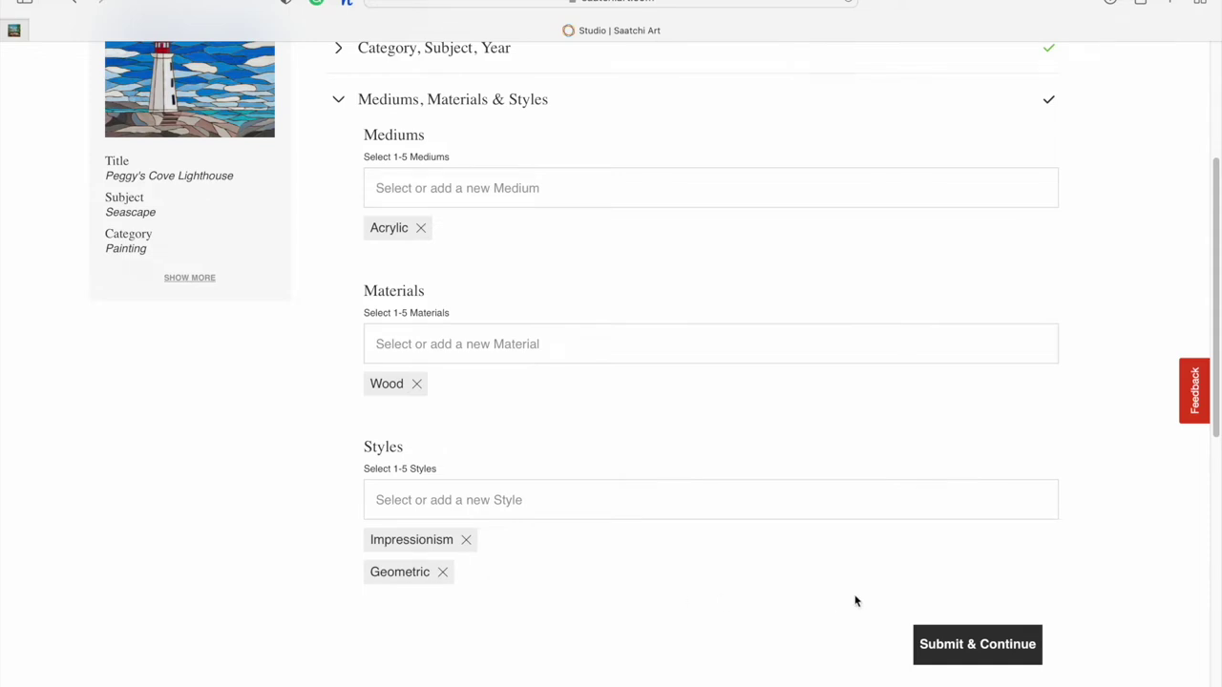
Enter dimensions of 11 W x 7.5 H x 0.75 D inches and save them
{"action": "left_click", "coordinate": [990, 654]}
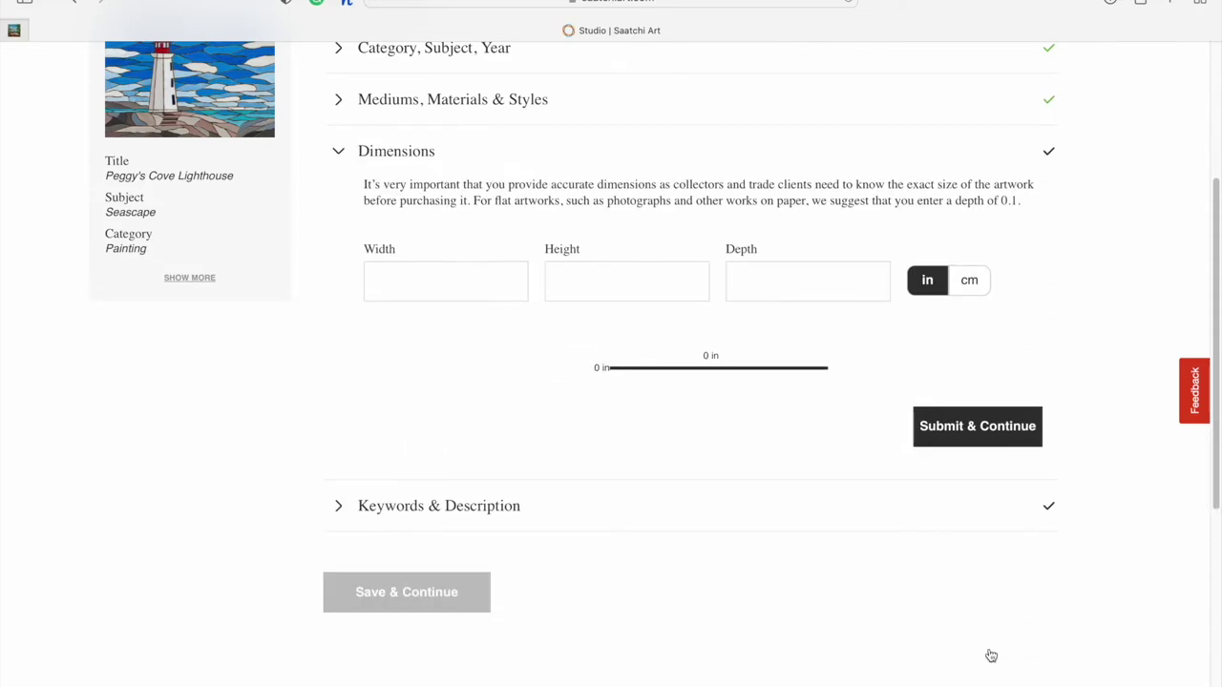
{"action": "left_click", "coordinate": [408, 268]}
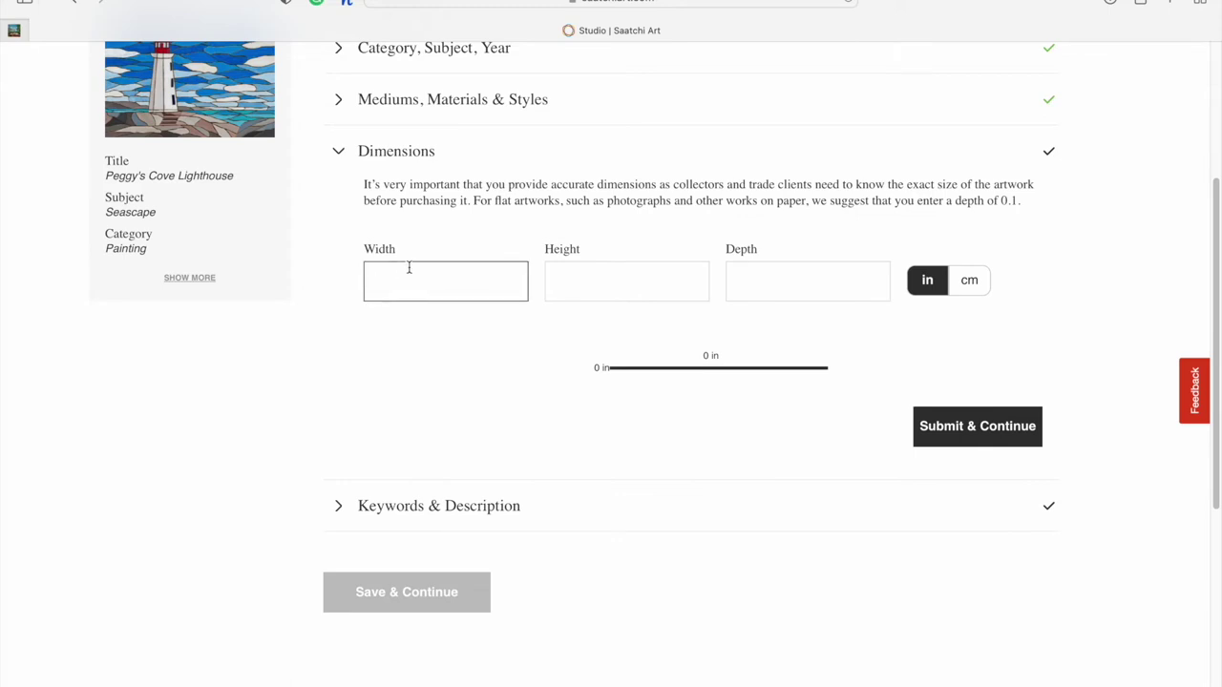
{"action": "type", "text": "11"}
{"action": "left_click", "coordinate": [642, 279]}
{"action": "type", "text": "7.5"}
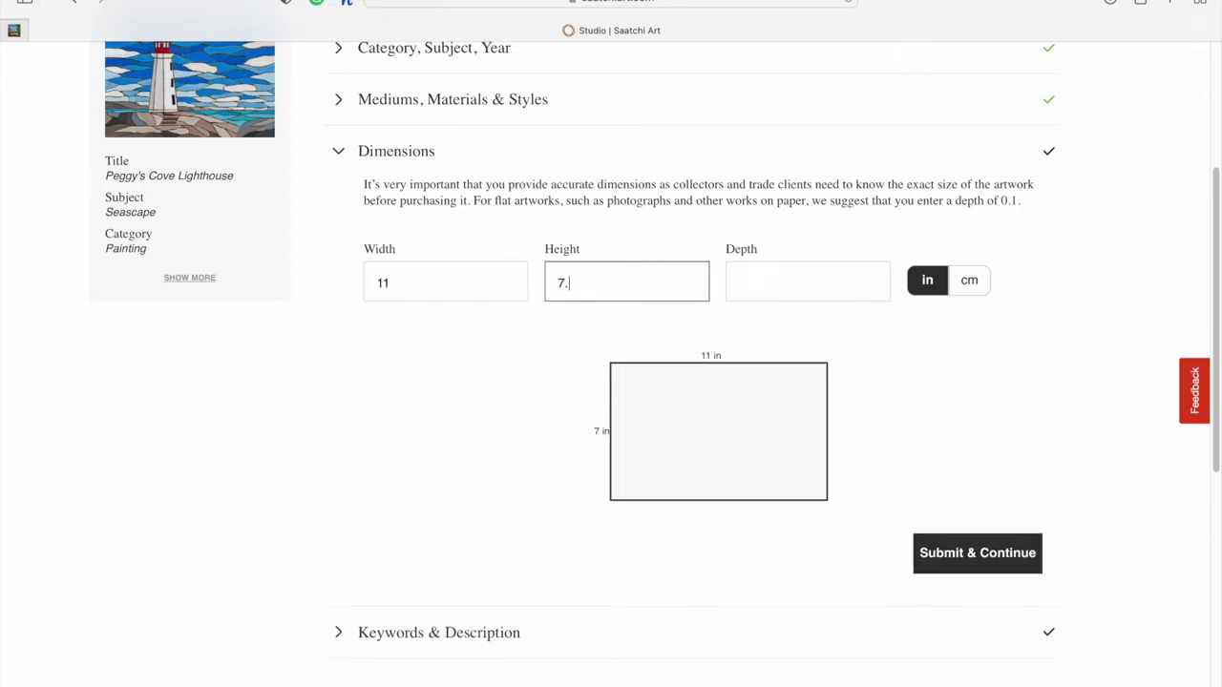
{"action": "left_click", "coordinate": [790, 281]}
{"action": "type", "text": "0"}
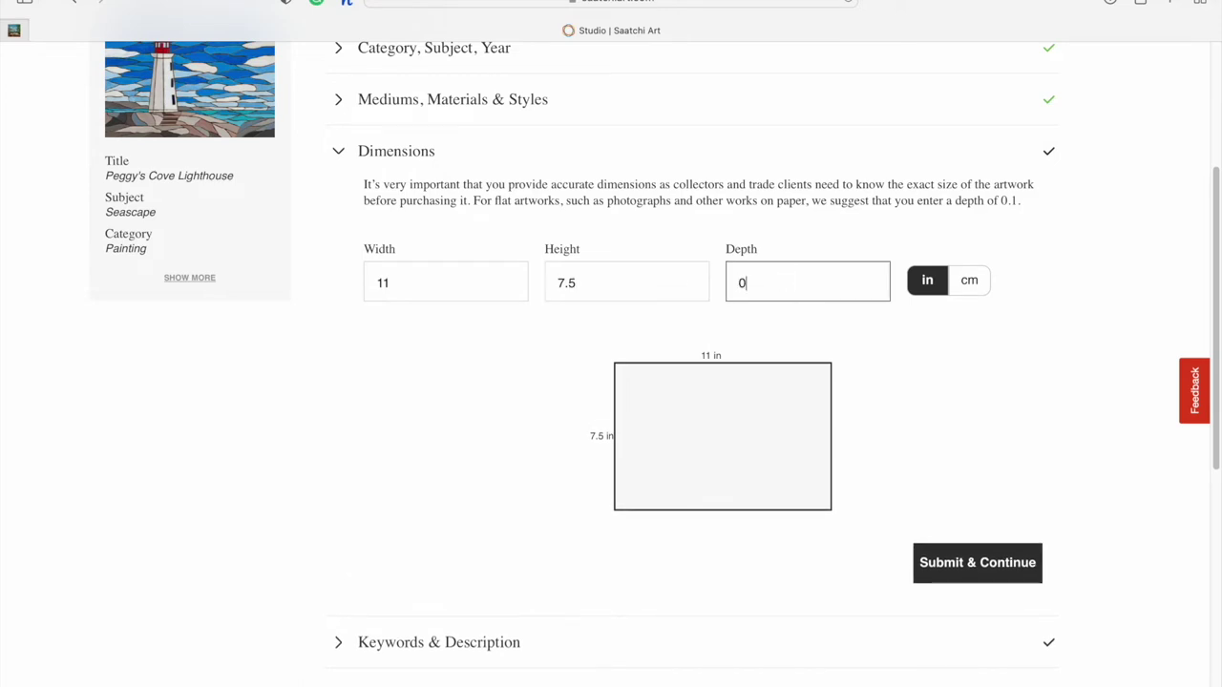
{"action": "type", "text": ".75"}
{"action": "left_click", "coordinate": [1036, 416]}
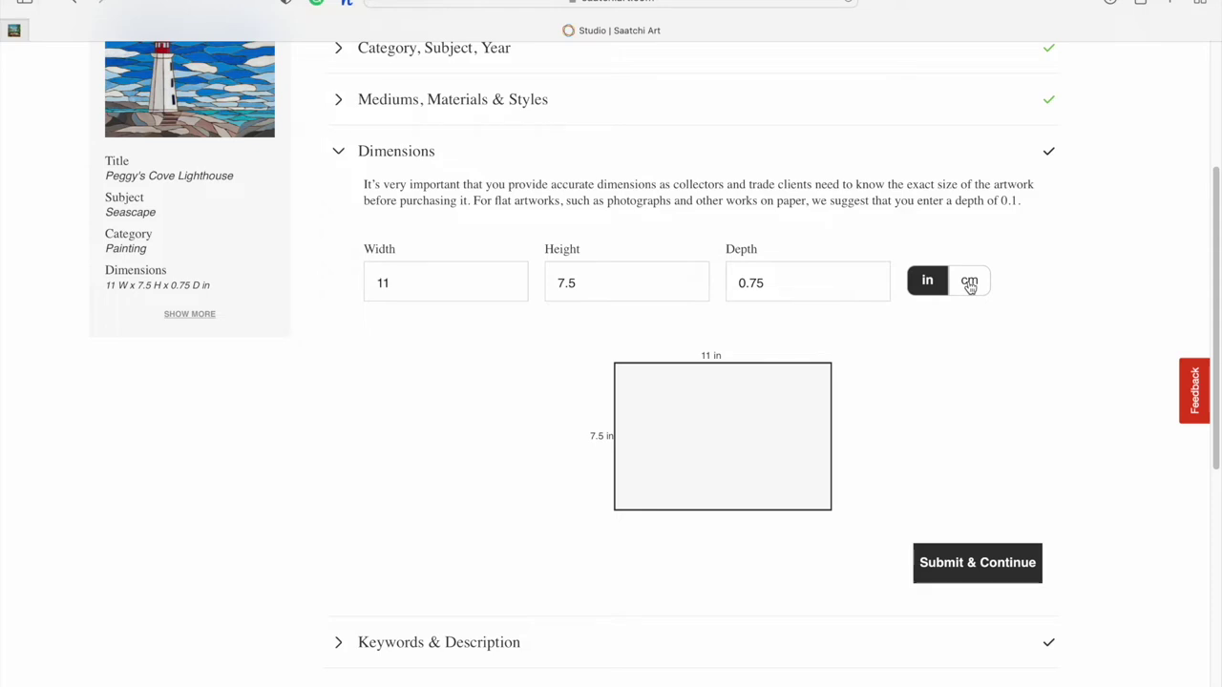
{"action": "left_click", "coordinate": [970, 562]}
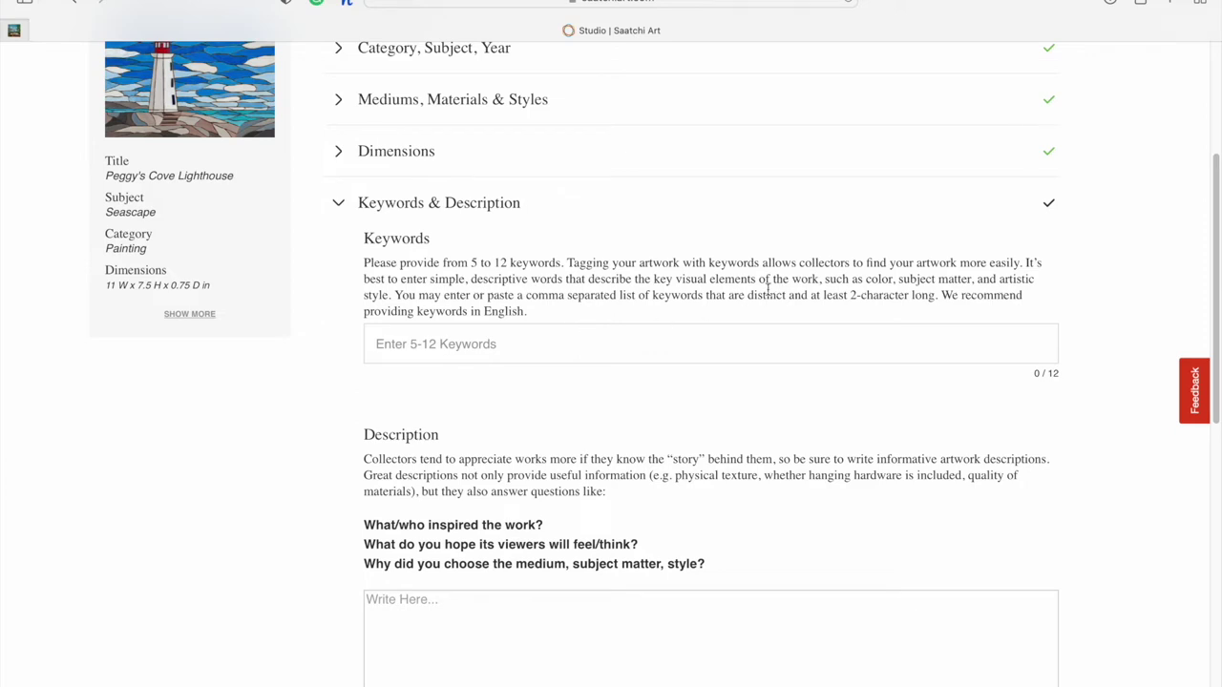
Add keywords lighthouse, blue, atlantic ocean, martitimes, nova scotia and canada
{"action": "left_click", "coordinate": [701, 335]}
{"action": "type", "text": "li"}
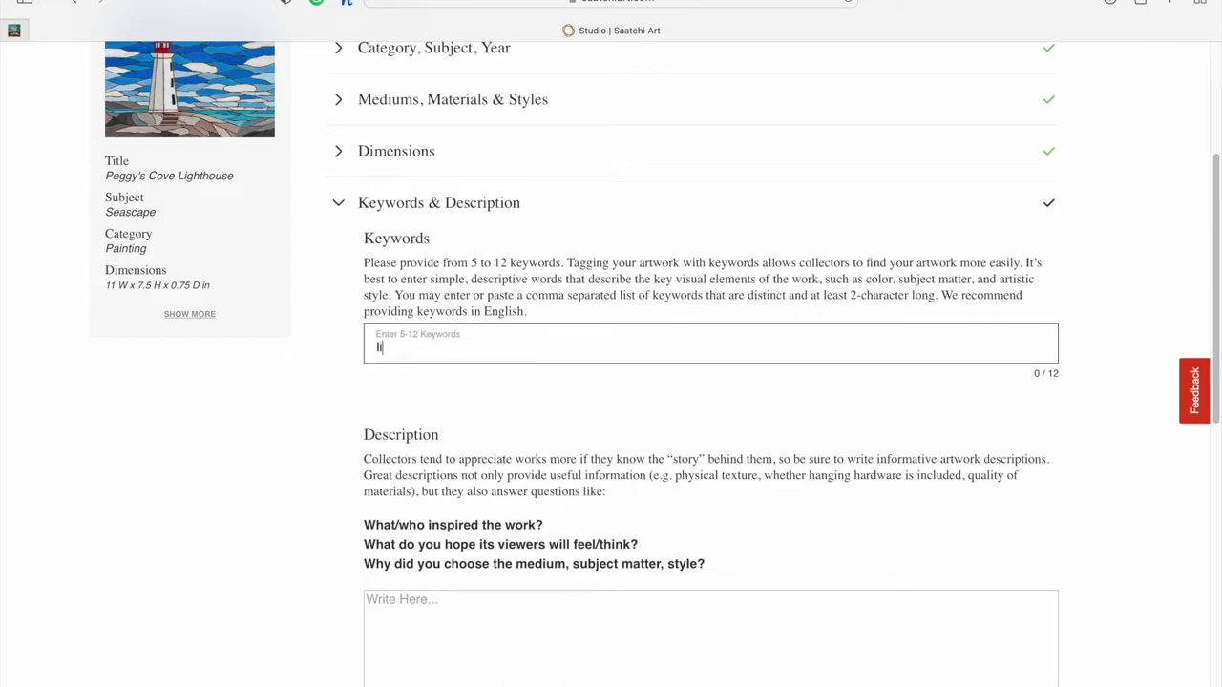
{"action": "type", "text": "ghthouse"}
{"action": "key", "text": "Return"}
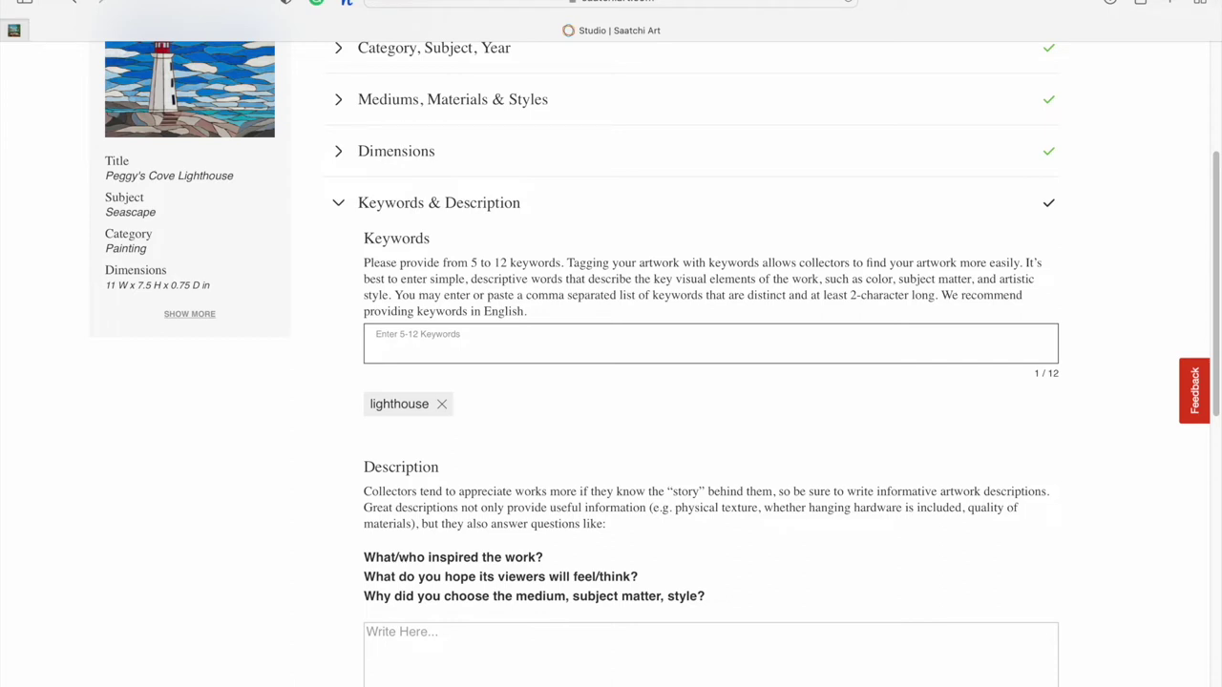
{"action": "type", "text": "blue"}
{"action": "key", "text": "Return"}
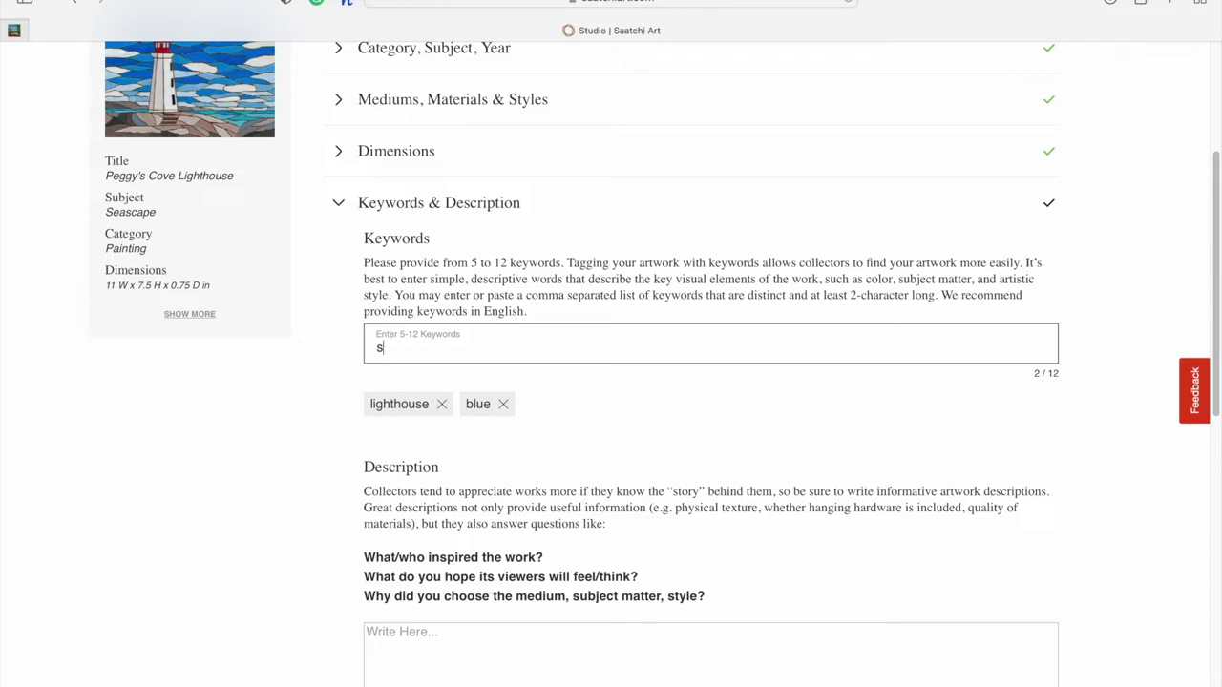
{"action": "type", "text": "atlantic ocean"}
{"action": "key", "text": "Return"}
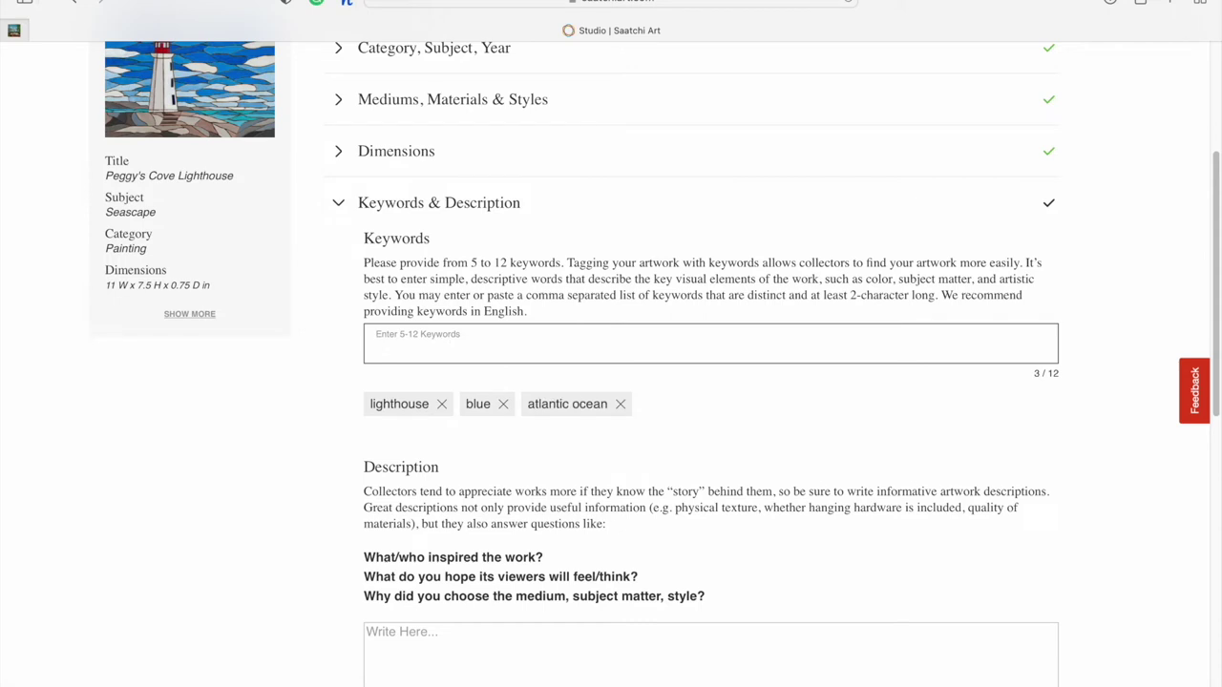
{"action": "type", "text": "martitimes"}
{"action": "key", "text": "Return"}
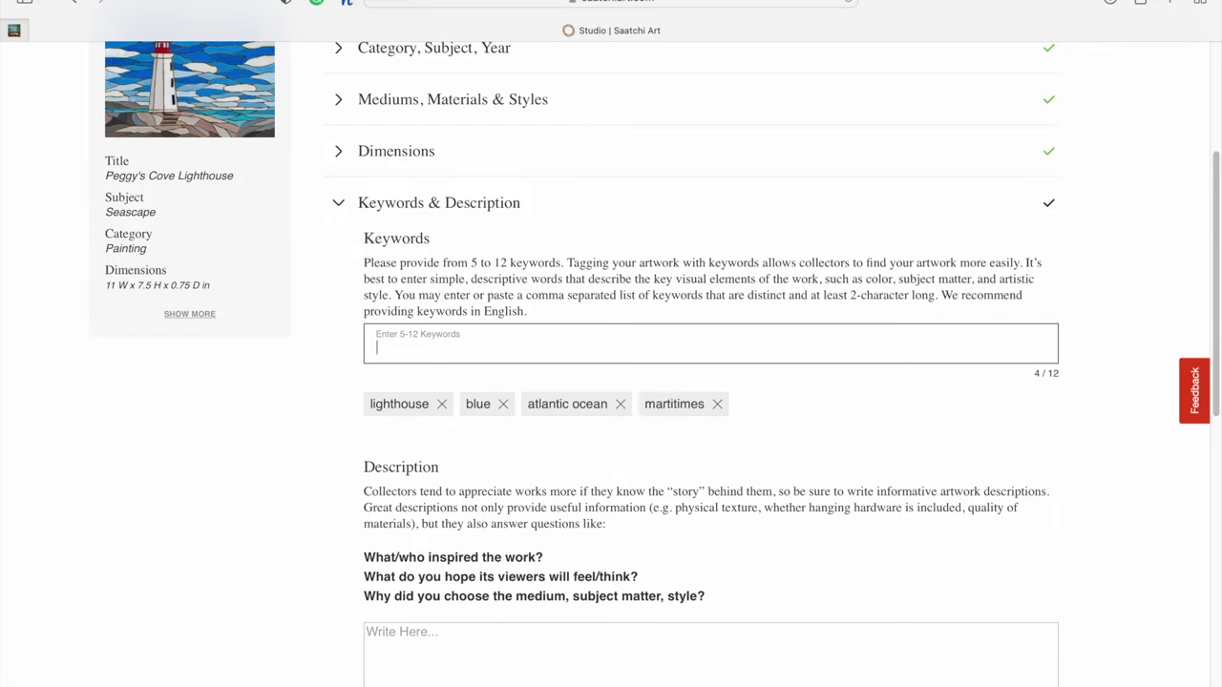
{"action": "type", "text": "nova scotia"}
{"action": "key", "text": "Return"}
{"action": "type", "text": "canada"}
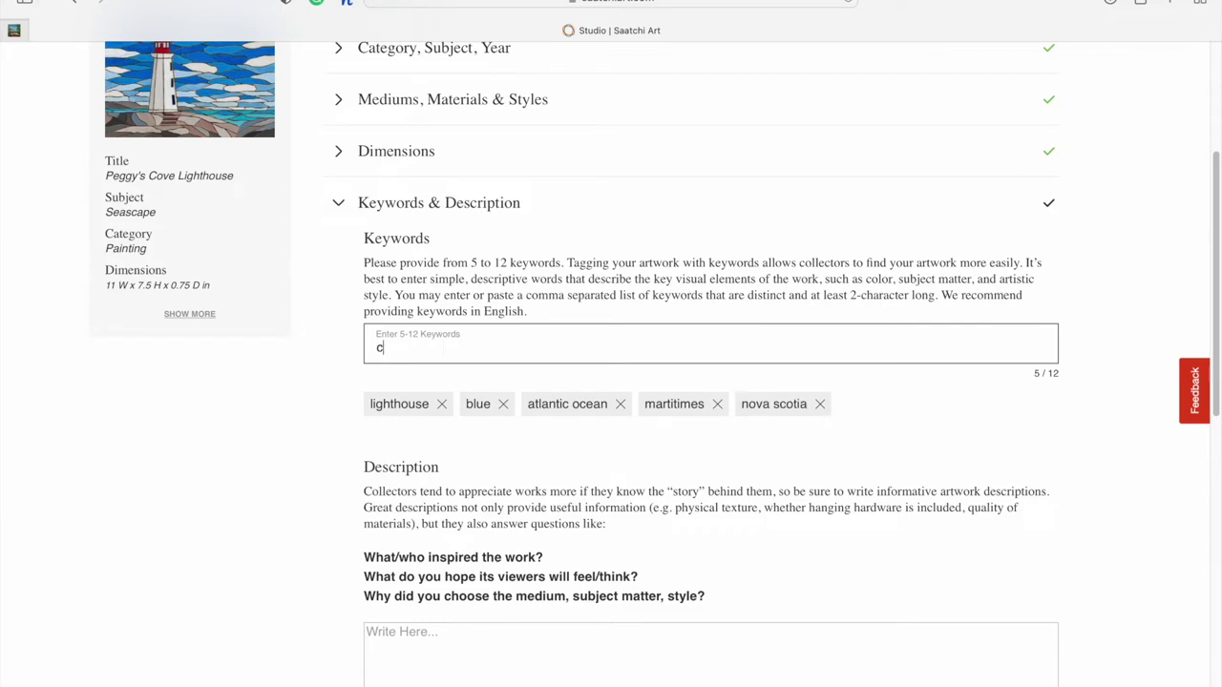
{"action": "key", "text": "Return"}
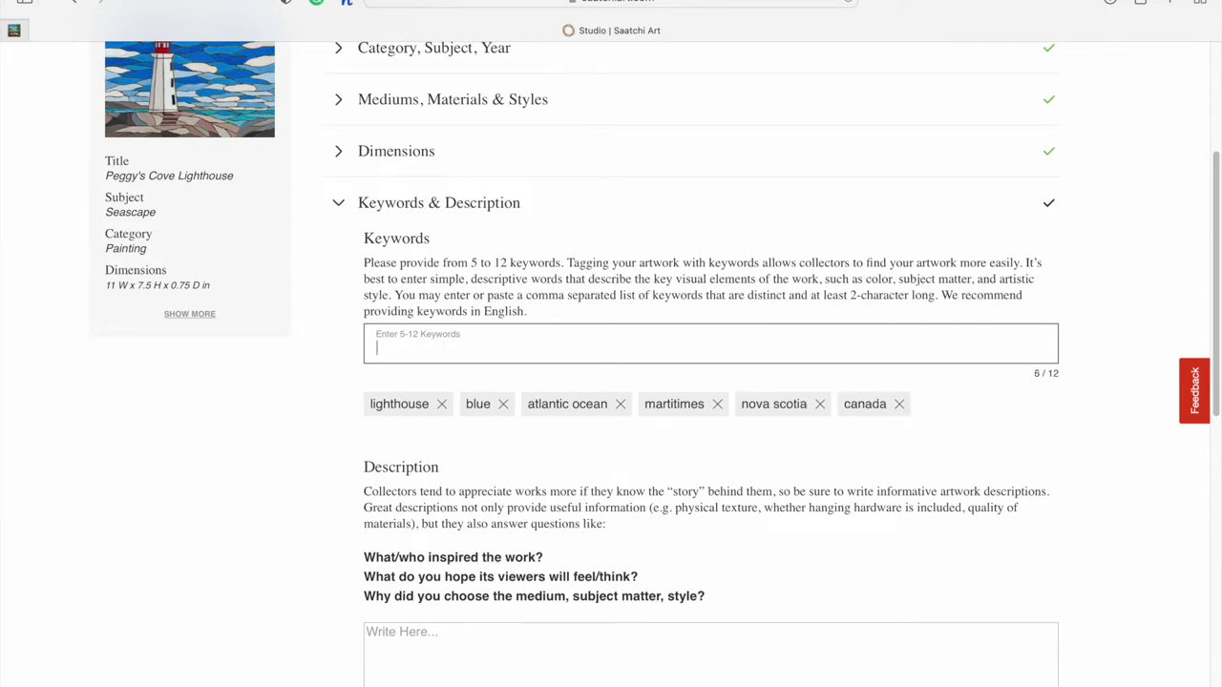
Add keywords color pop, blue sky, rocky shore, red lighthouse, Peggy's cove and ocean
{"action": "type", "text": "colou"}
{"action": "key", "text": "BackSpace"}
{"action": "type", "text": "r pop"}
{"action": "key", "text": "Return"}
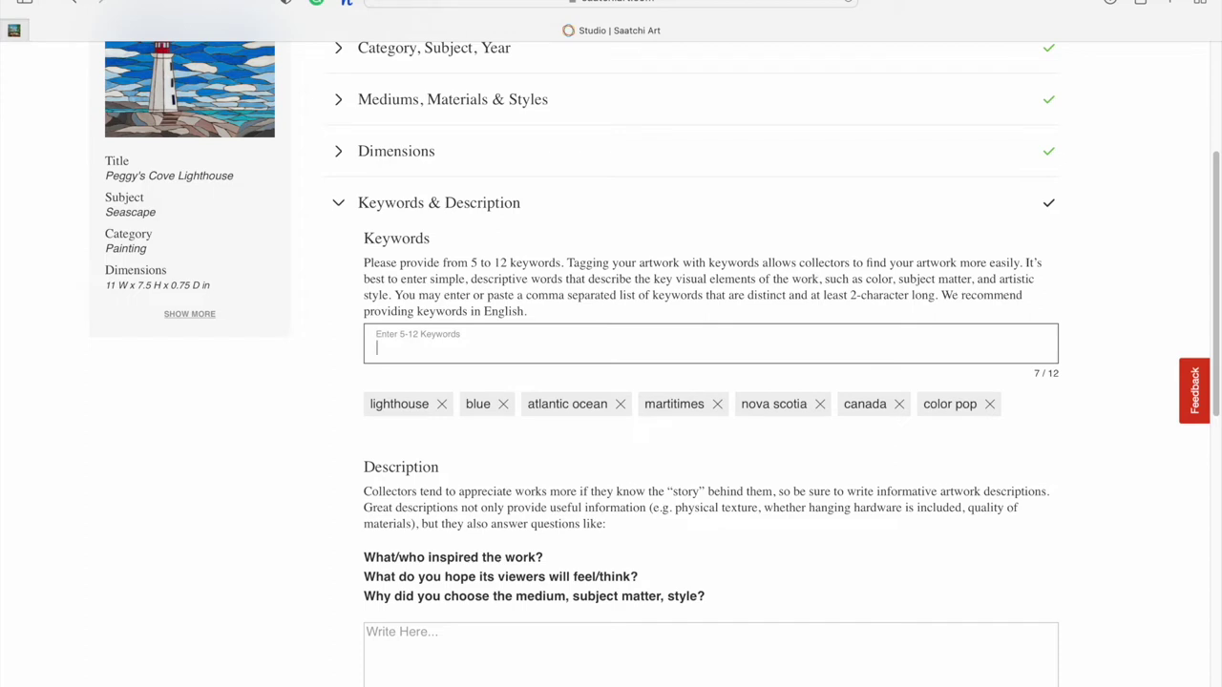
{"action": "type", "text": "blue sky"}
{"action": "key", "text": "Return"}
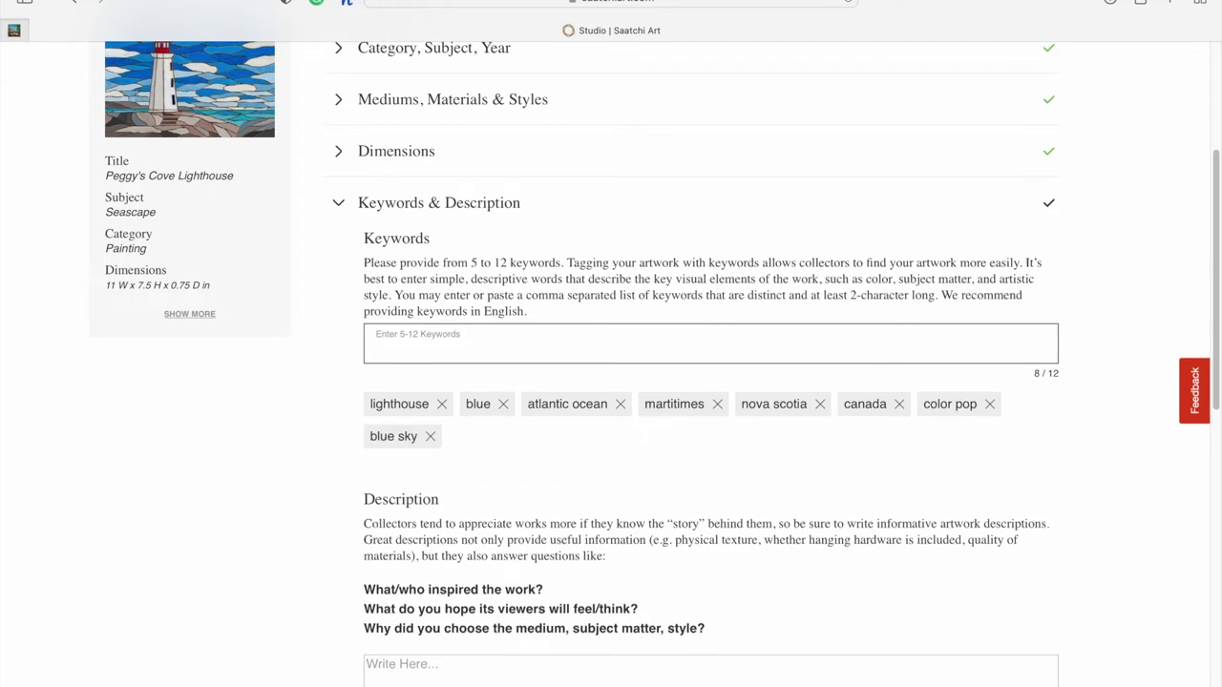
{"action": "type", "text": "rocky shore"}
{"action": "key", "text": "Return"}
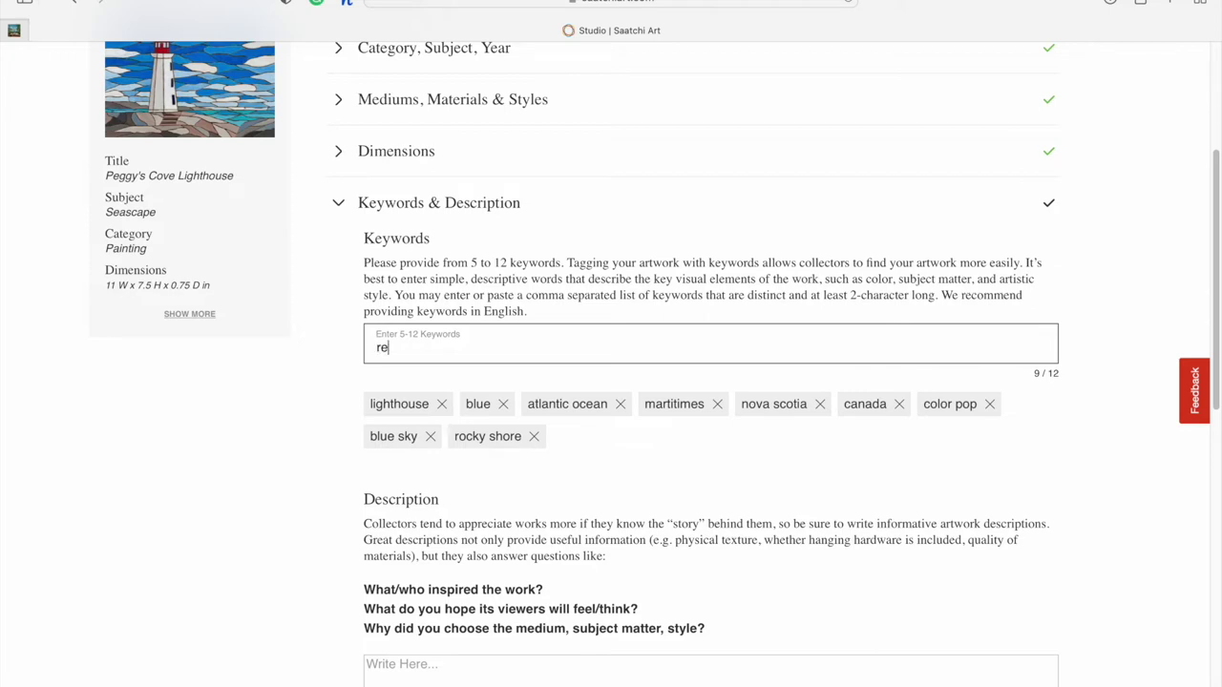
{"action": "type", "text": "d lighthouse"}
{"action": "key", "text": "Return"}
{"action": "type", "text": "Peggy's cove"}
{"action": "key", "text": "Return"}
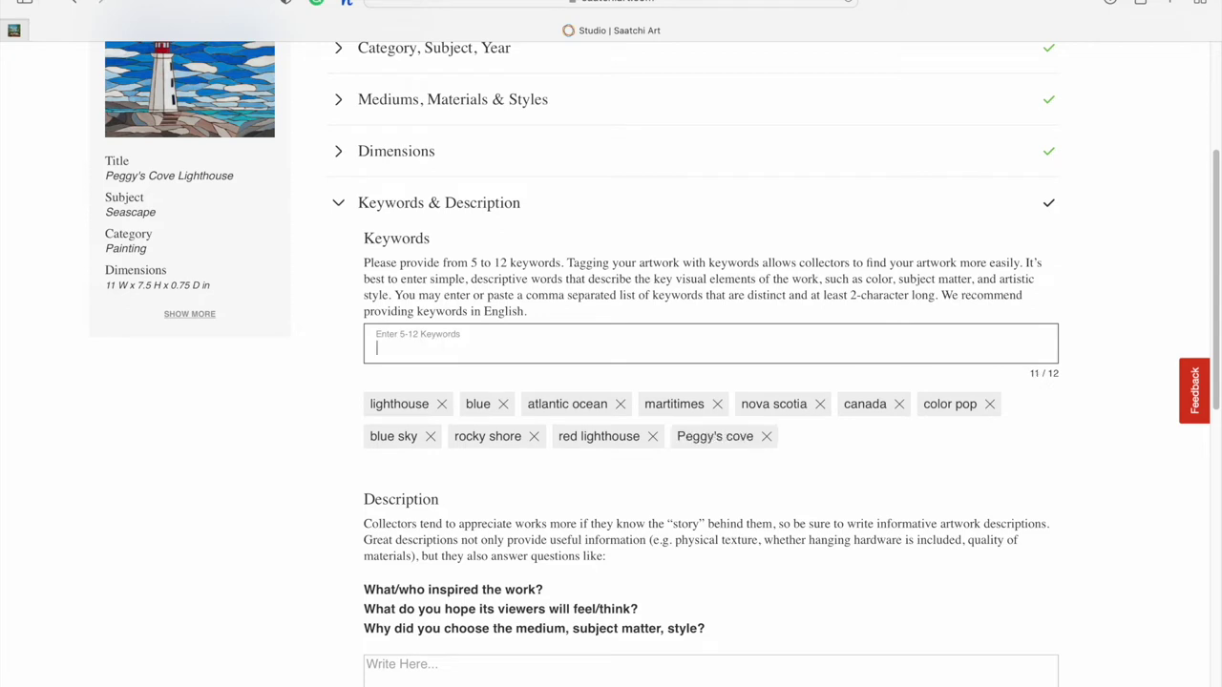
{"action": "type", "text": "ocean"}
{"action": "key", "text": "Return"}
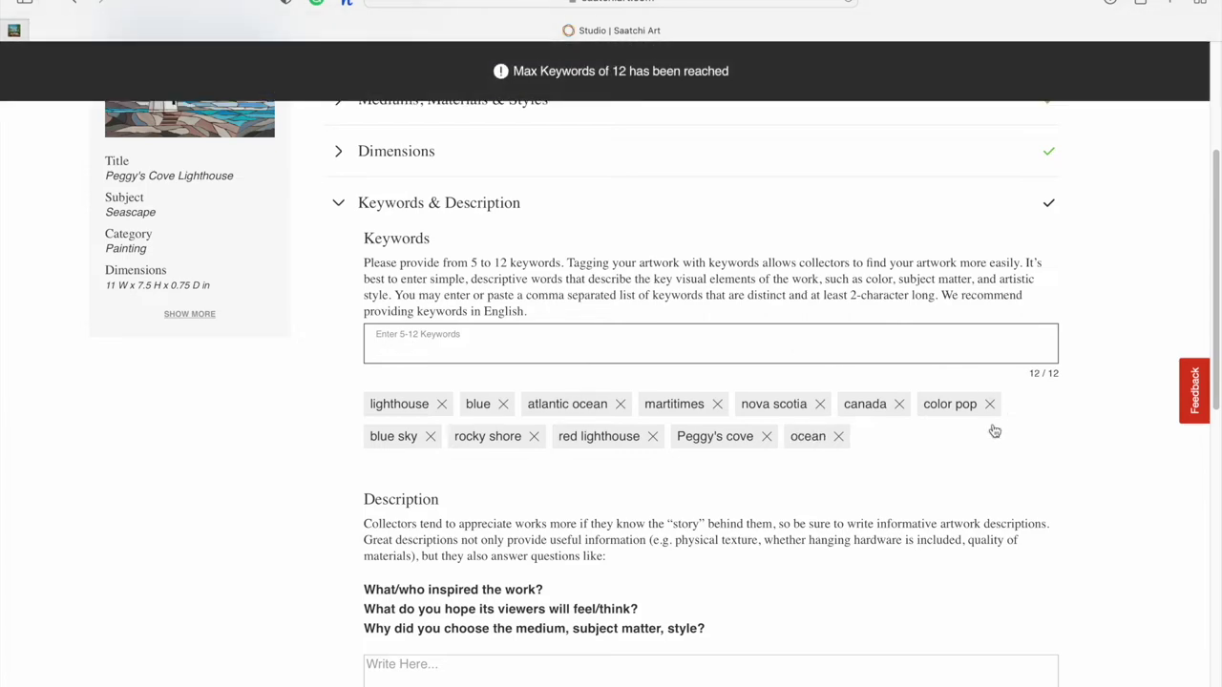
{"action": "scroll", "coordinate": [903, 489], "scroll_direction": "down", "scroll_amount": 5}
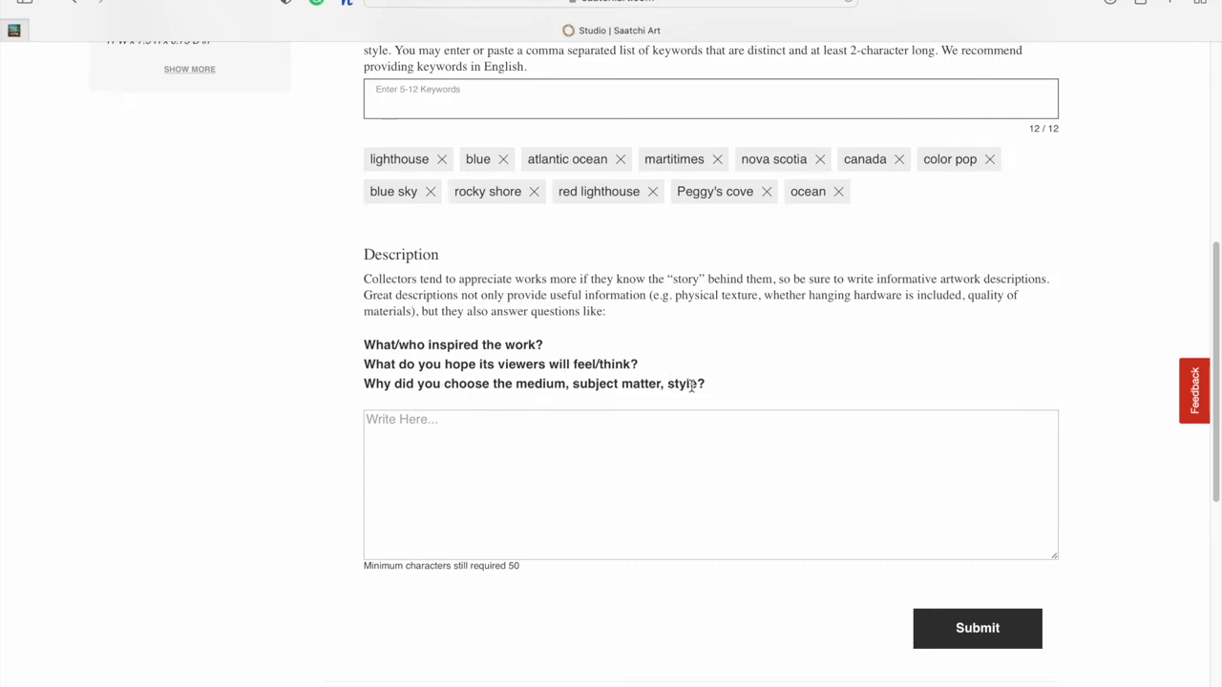
Copy the painting description from the artist's own product page and return to the listing
{"action": "left_click", "coordinate": [14, 33]}
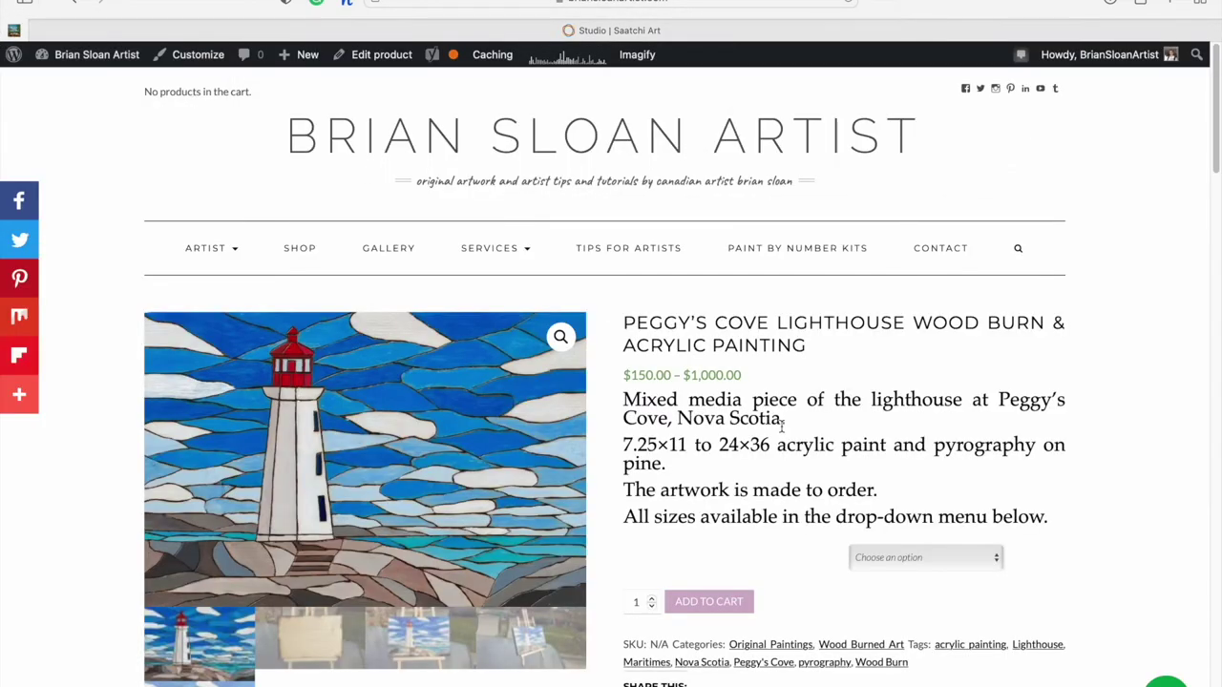
{"action": "scroll", "coordinate": [781, 427], "scroll_direction": "down", "scroll_amount": 5}
{"action": "scroll", "coordinate": [781, 426], "scroll_direction": "down", "scroll_amount": 3}
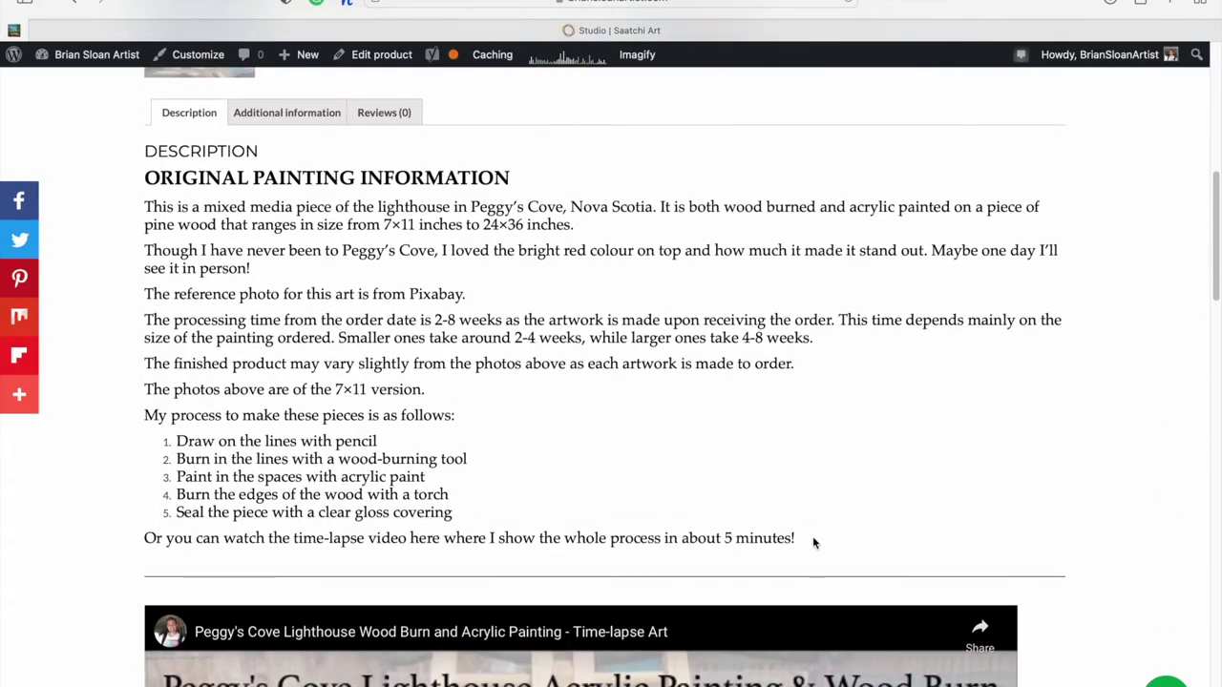
{"action": "left_click_drag", "start_coordinate": [812, 536], "coordinate": [134, 209]}
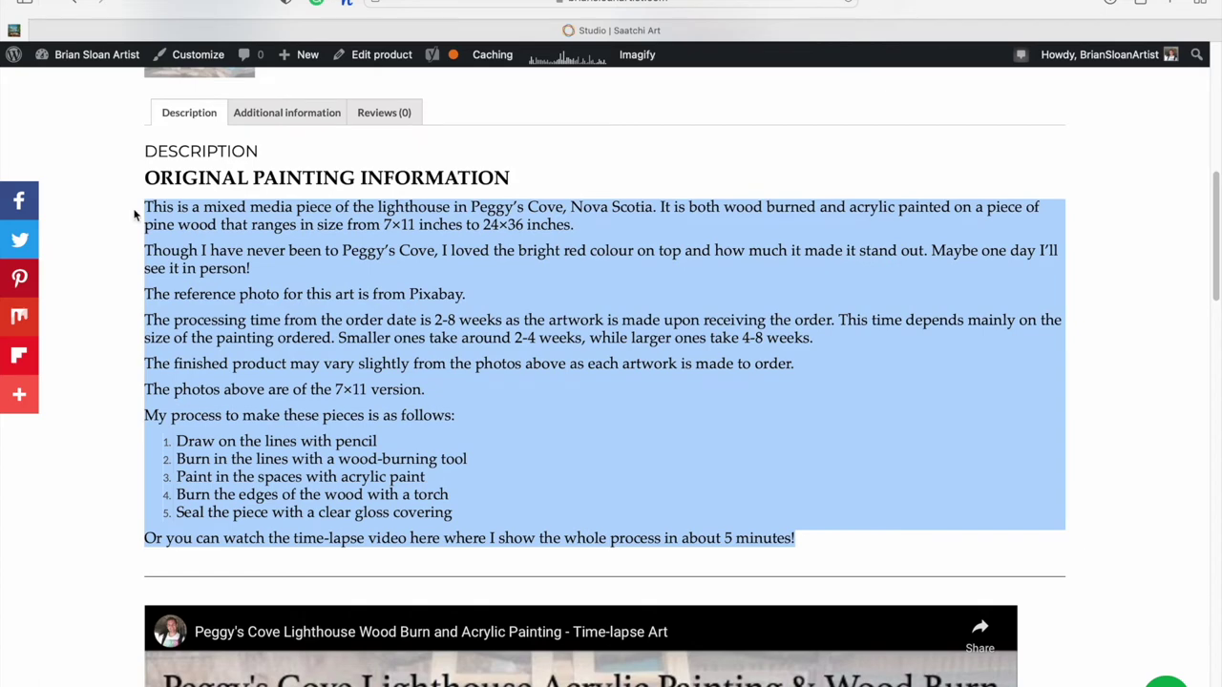
{"action": "key", "text": "ctrl+Tab"}
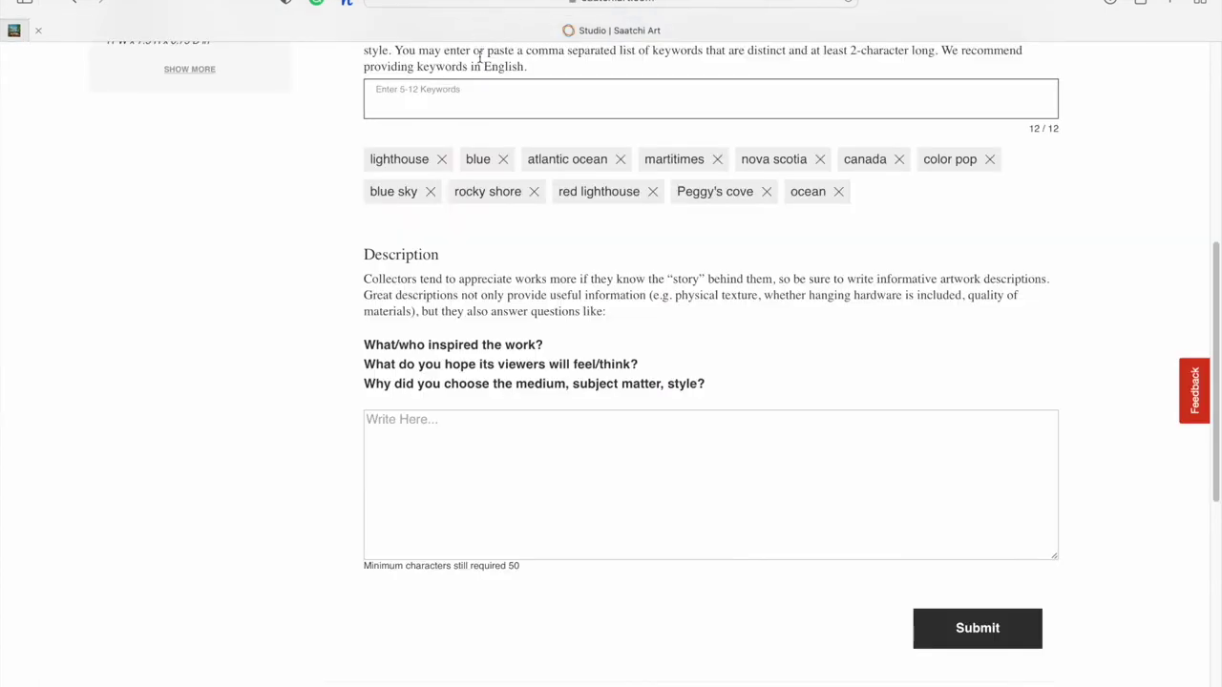
Paste the copied painting and process description into the Description box and submit it
{"action": "left_click", "coordinate": [468, 430]}
{"action": "key", "text": "ctrl+v"}
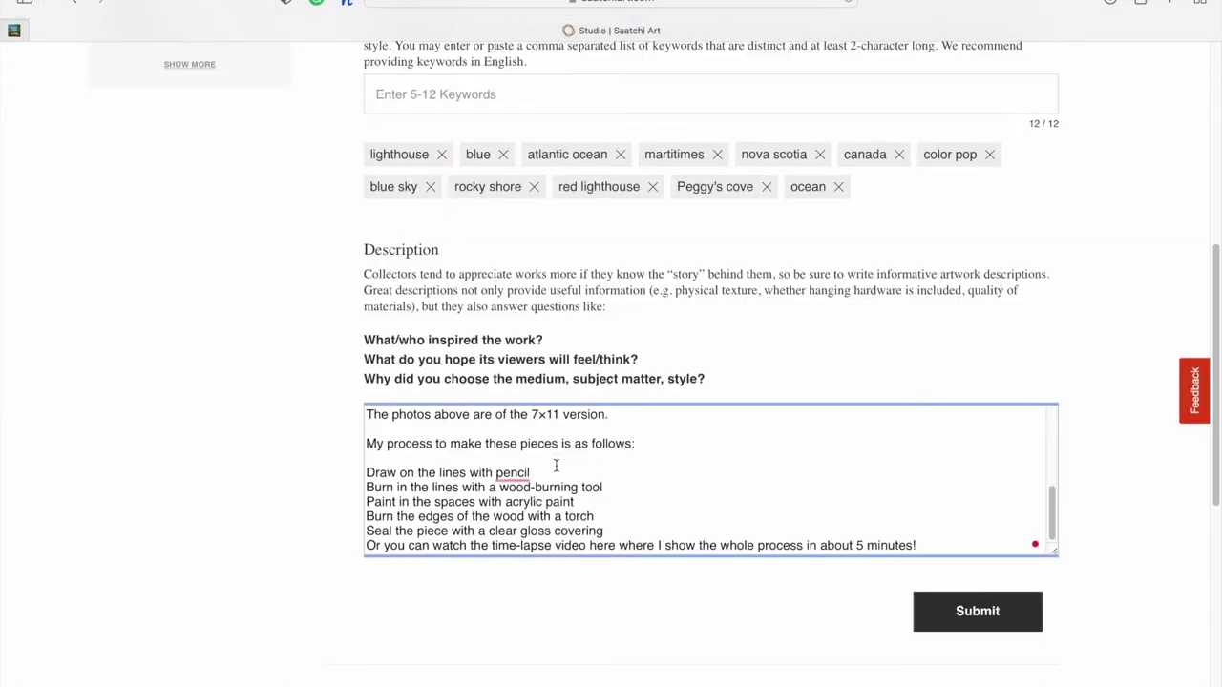
{"action": "scroll", "coordinate": [556, 465], "scroll_direction": "up", "scroll_amount": 5}
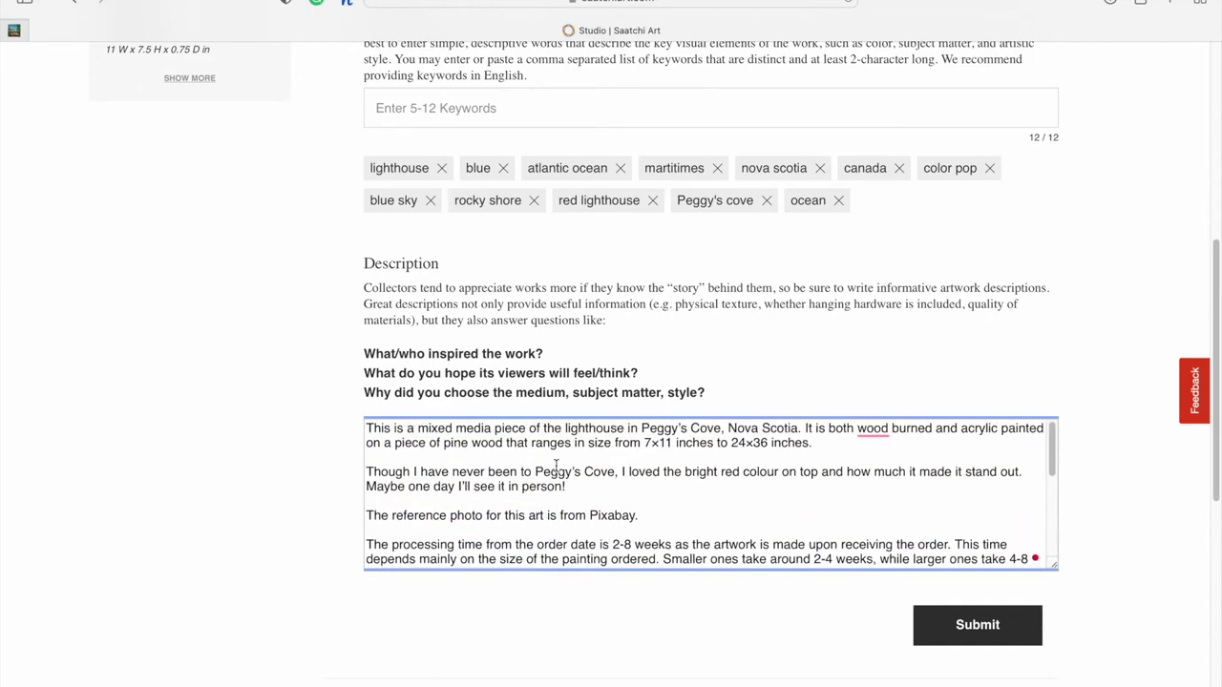
{"action": "scroll", "coordinate": [556, 464], "scroll_direction": "up", "scroll_amount": 1}
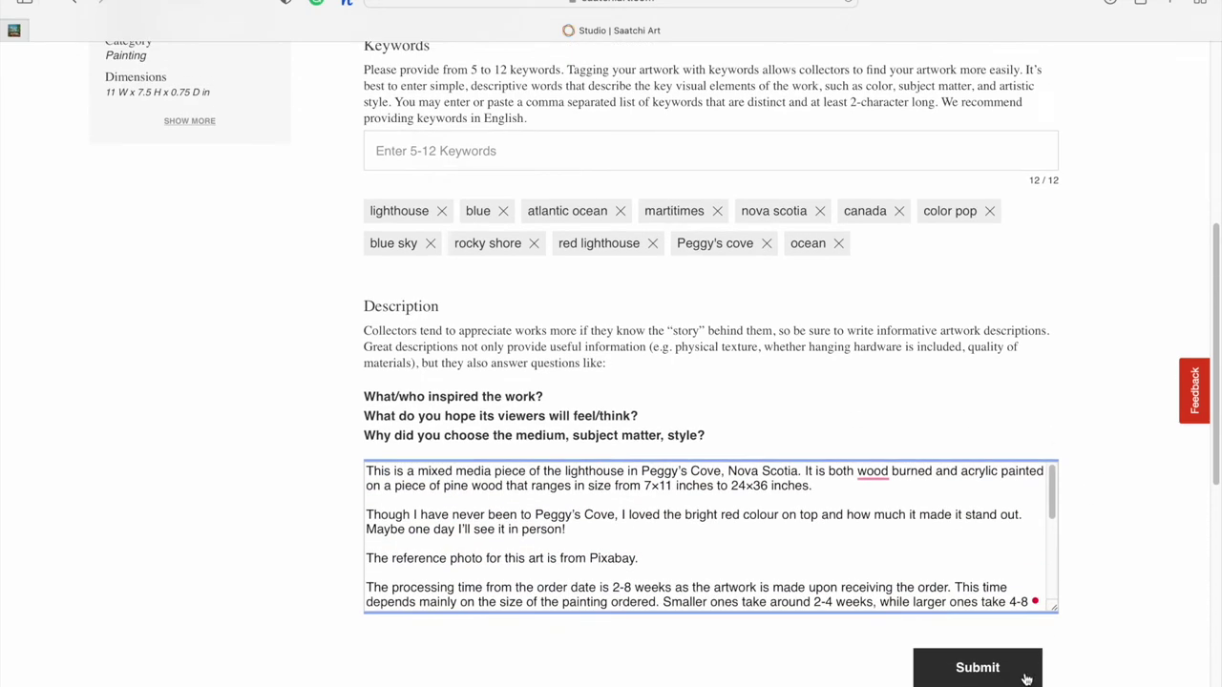
{"action": "left_click", "coordinate": [978, 667]}
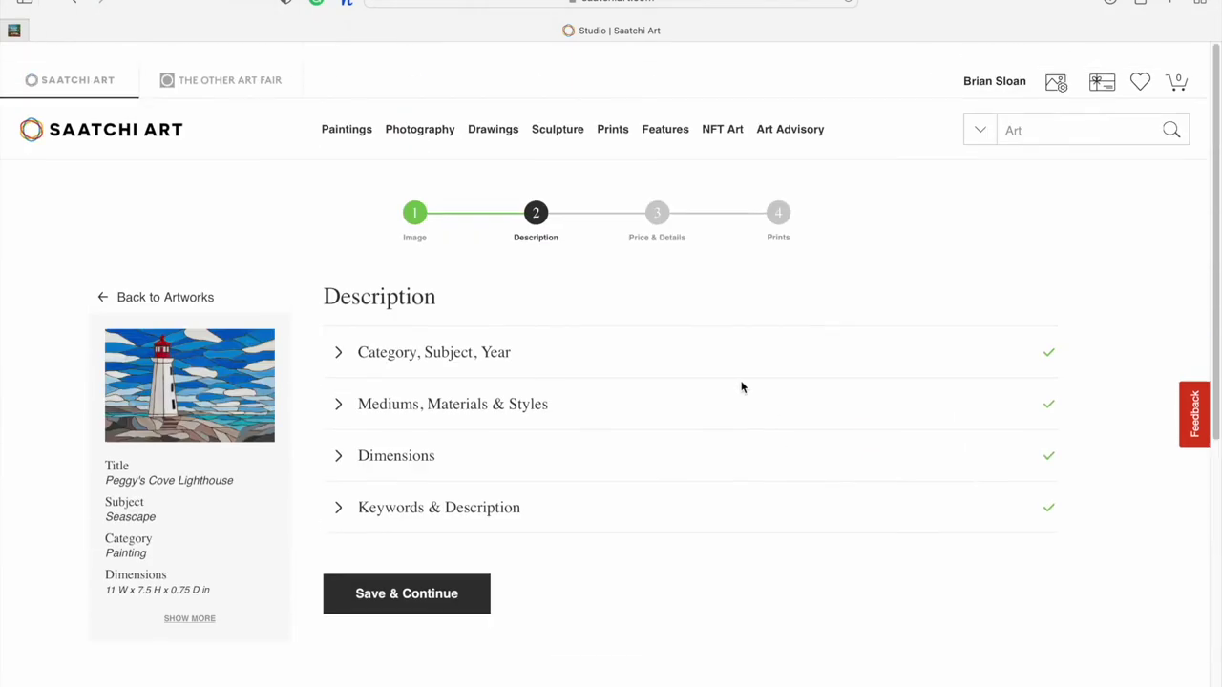
Save the image and description and continue to the Price & Details step
{"action": "scroll", "coordinate": [668, 448], "scroll_direction": "down", "scroll_amount": 1}
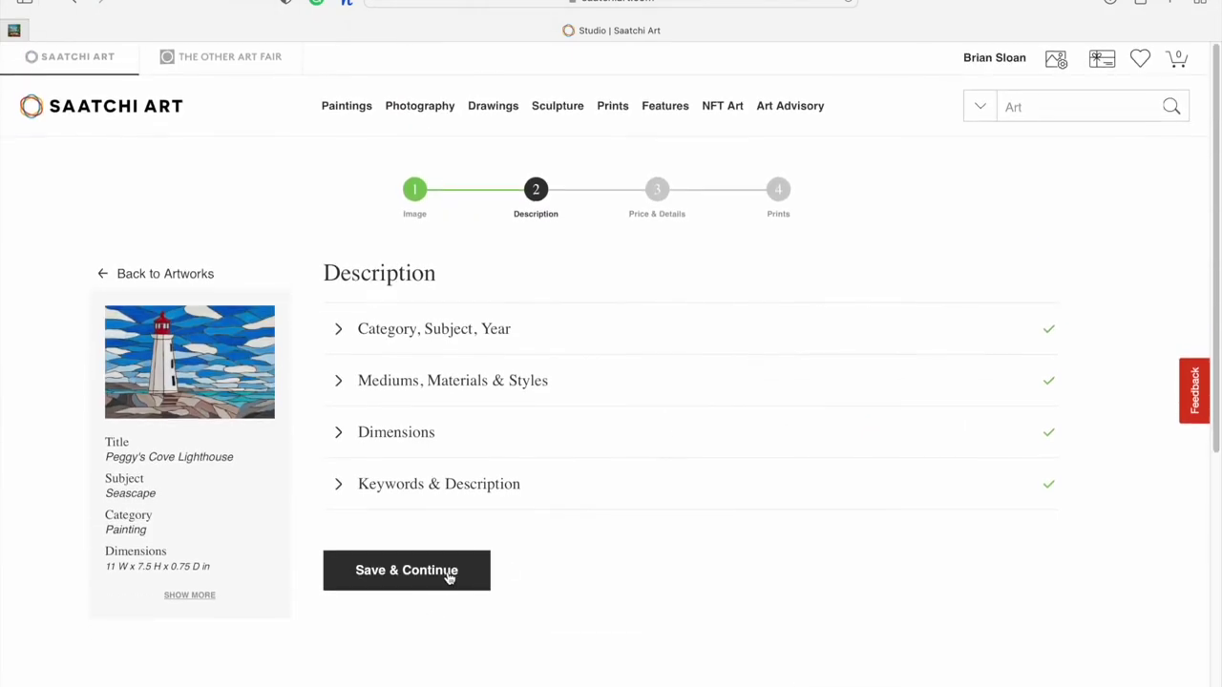
{"action": "left_click", "coordinate": [448, 576]}
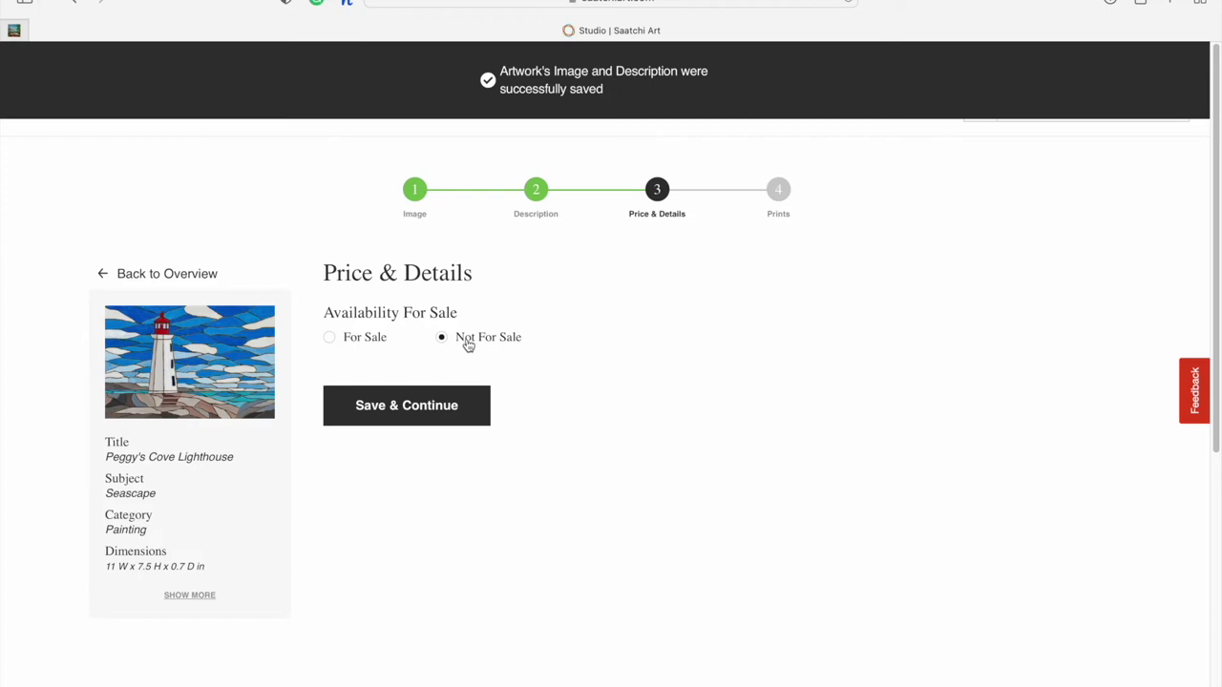
List the original For Sale as One-of-a-kind: not multi-paneled, ready to hang, unframed
{"action": "left_click", "coordinate": [351, 346]}
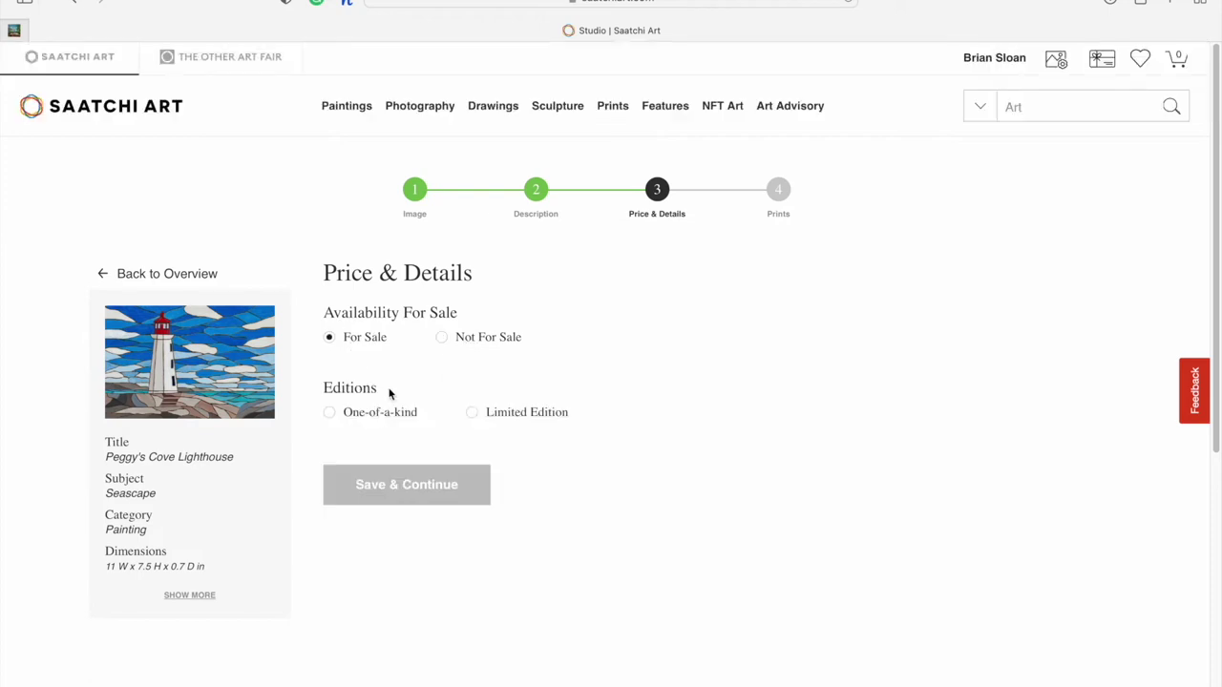
{"action": "left_click", "coordinate": [371, 422]}
{"action": "scroll", "coordinate": [559, 404], "scroll_direction": "down", "scroll_amount": 3}
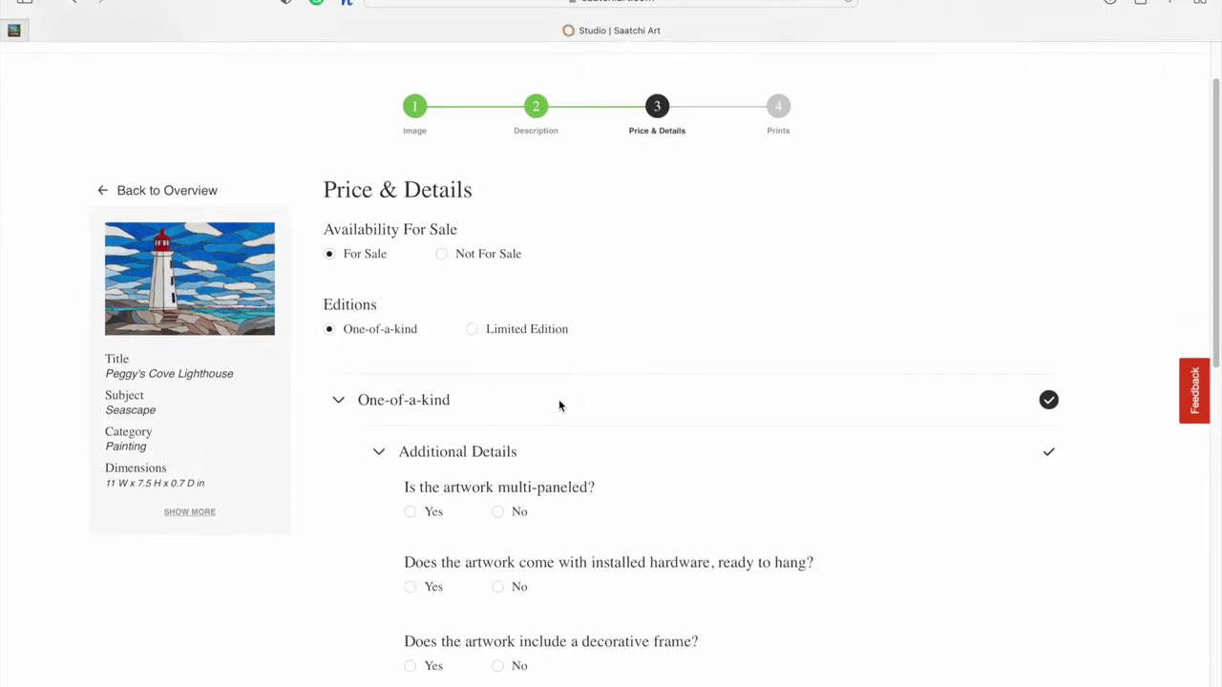
{"action": "left_click", "coordinate": [505, 456]}
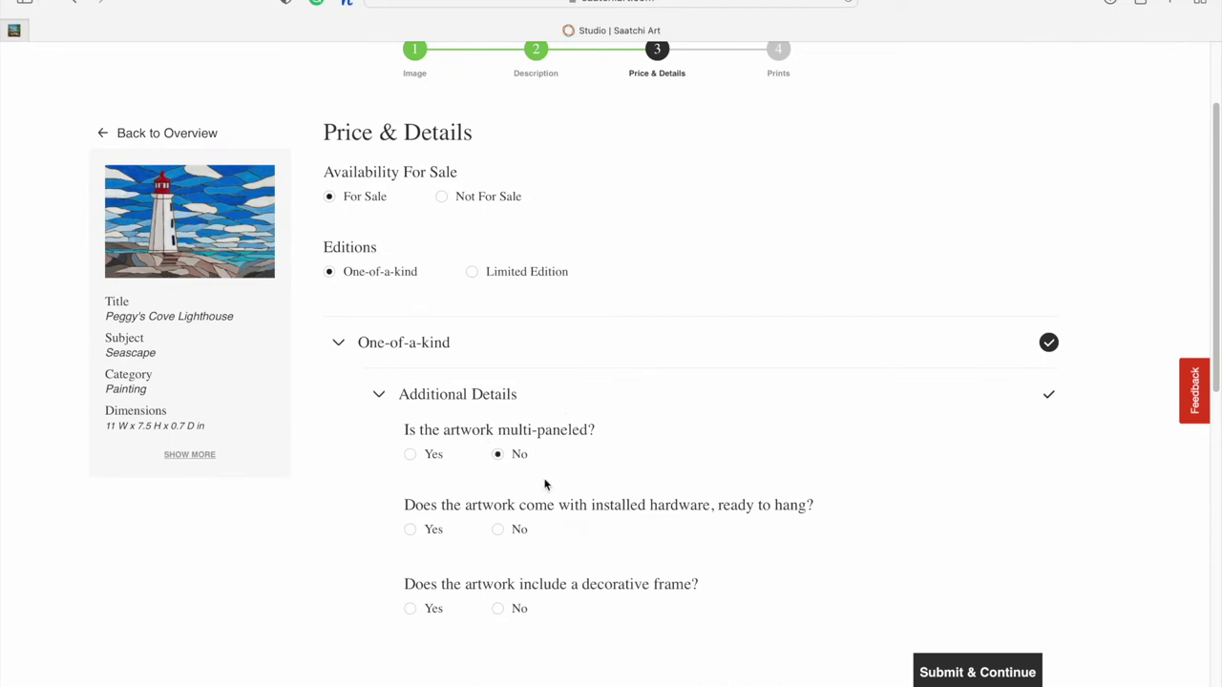
{"action": "left_click", "coordinate": [425, 537]}
{"action": "scroll", "coordinate": [515, 537], "scroll_direction": "down", "scroll_amount": 2}
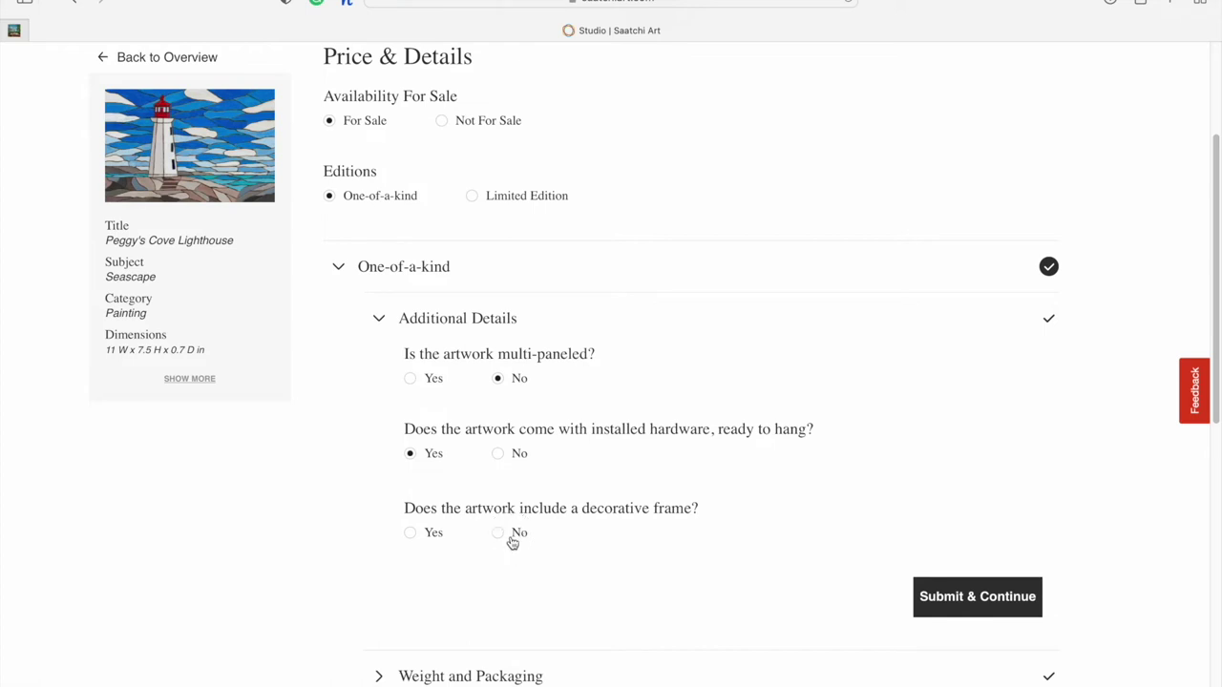
{"action": "left_click", "coordinate": [513, 541]}
{"action": "left_click", "coordinate": [983, 598]}
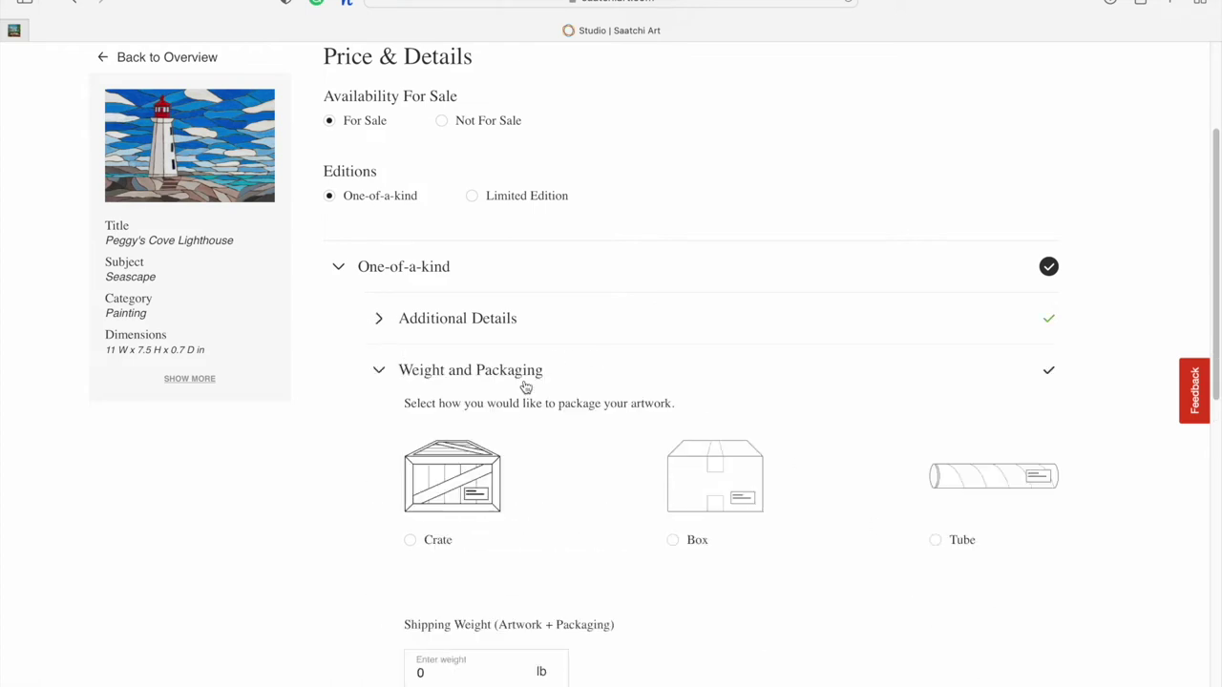
Choose Box packaging with a 2 lb shipping weight and submit it
{"action": "scroll", "coordinate": [524, 386], "scroll_direction": "down", "scroll_amount": 2}
{"action": "left_click", "coordinate": [672, 443]}
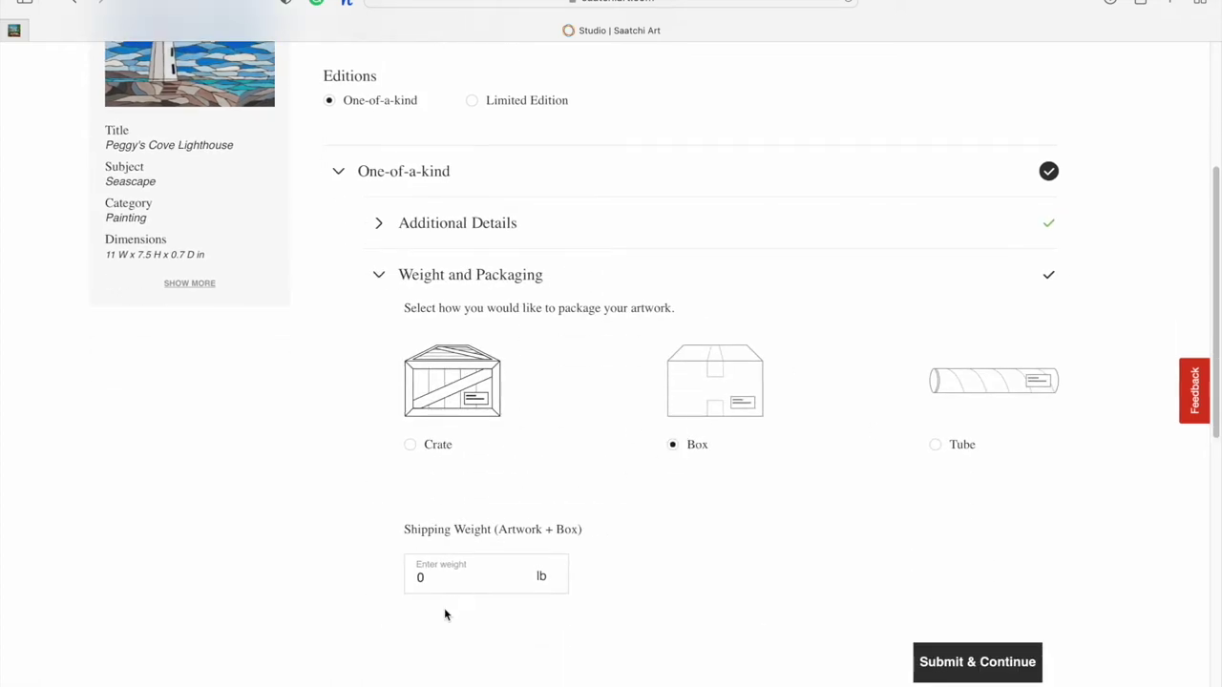
{"action": "key", "text": "BackSpace"}
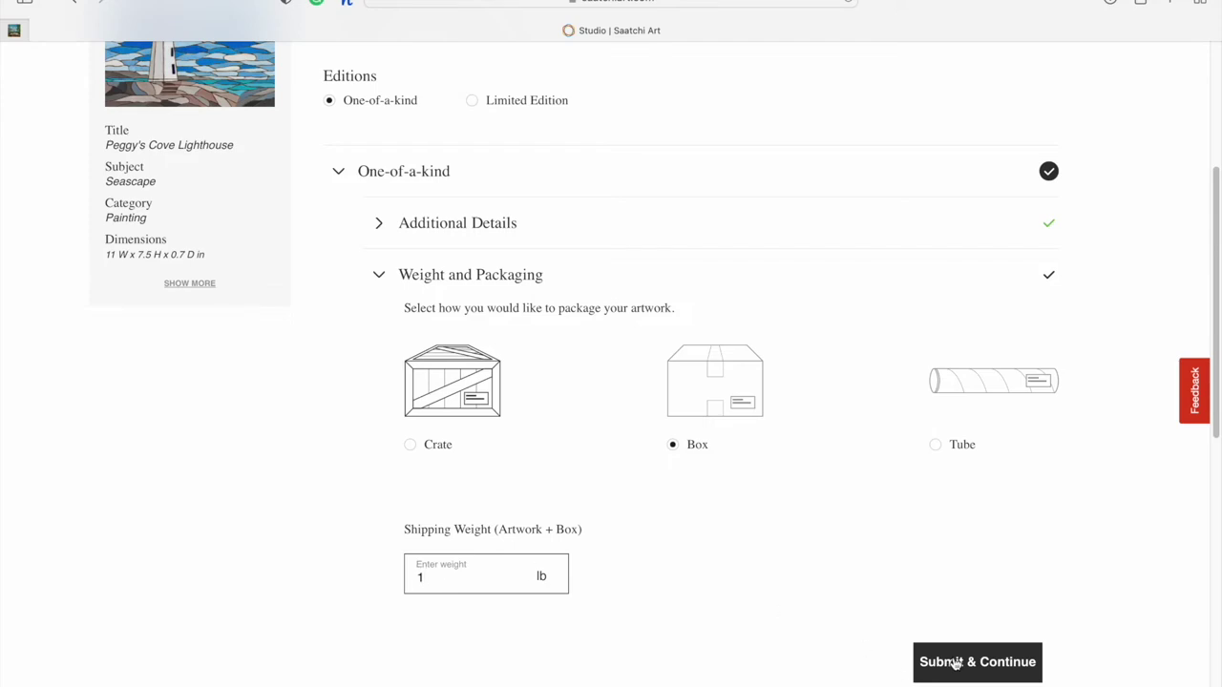
{"action": "key", "text": "BackSpace"}
{"action": "left_click", "coordinate": [961, 657]}
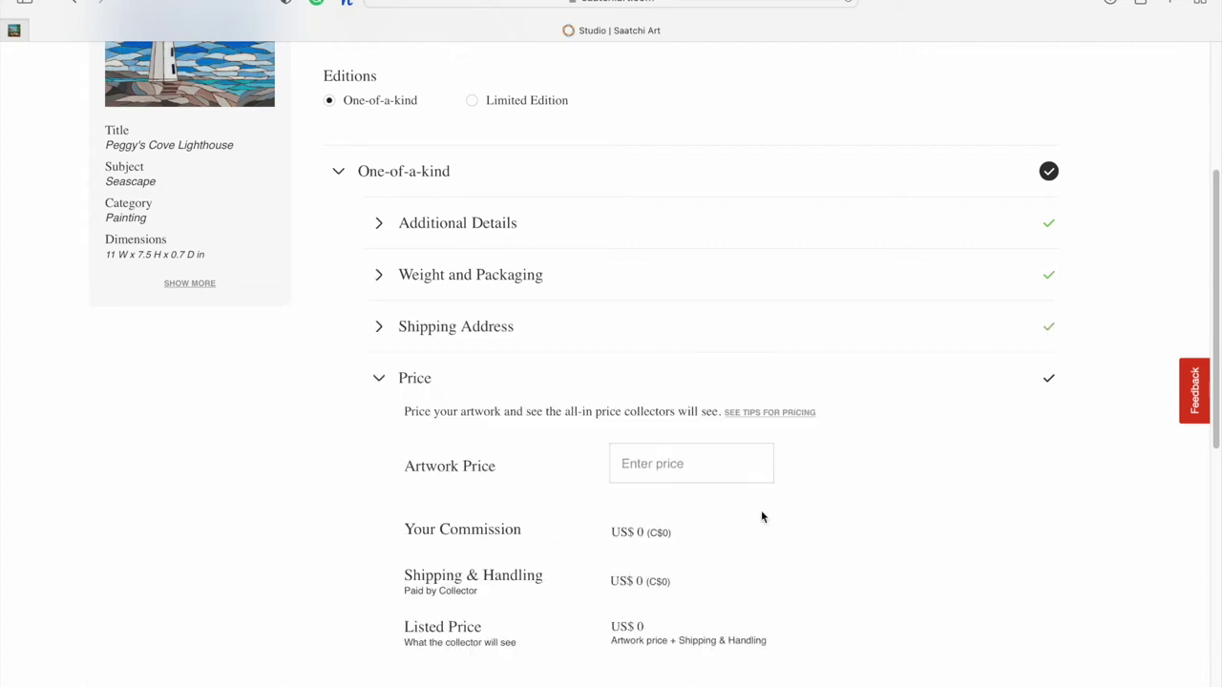
Set the artwork price to 185 (US$245 listed) and save Price & Details
{"action": "left_click", "coordinate": [670, 467]}
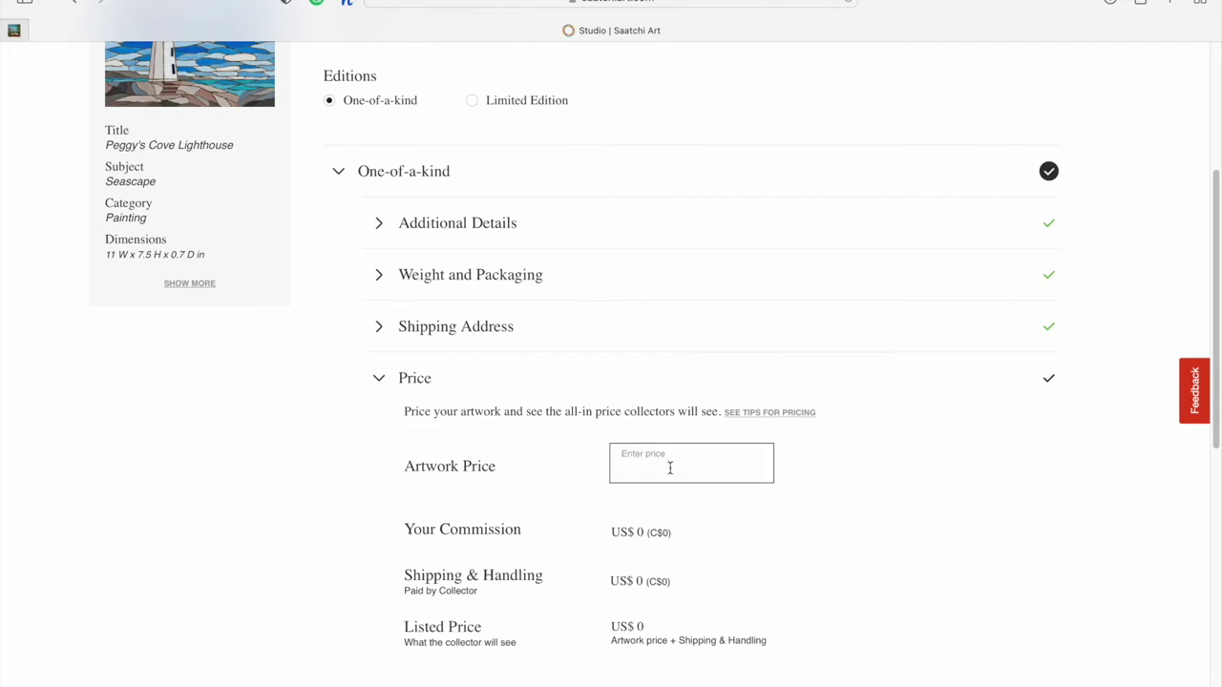
{"action": "type", "text": "185"}
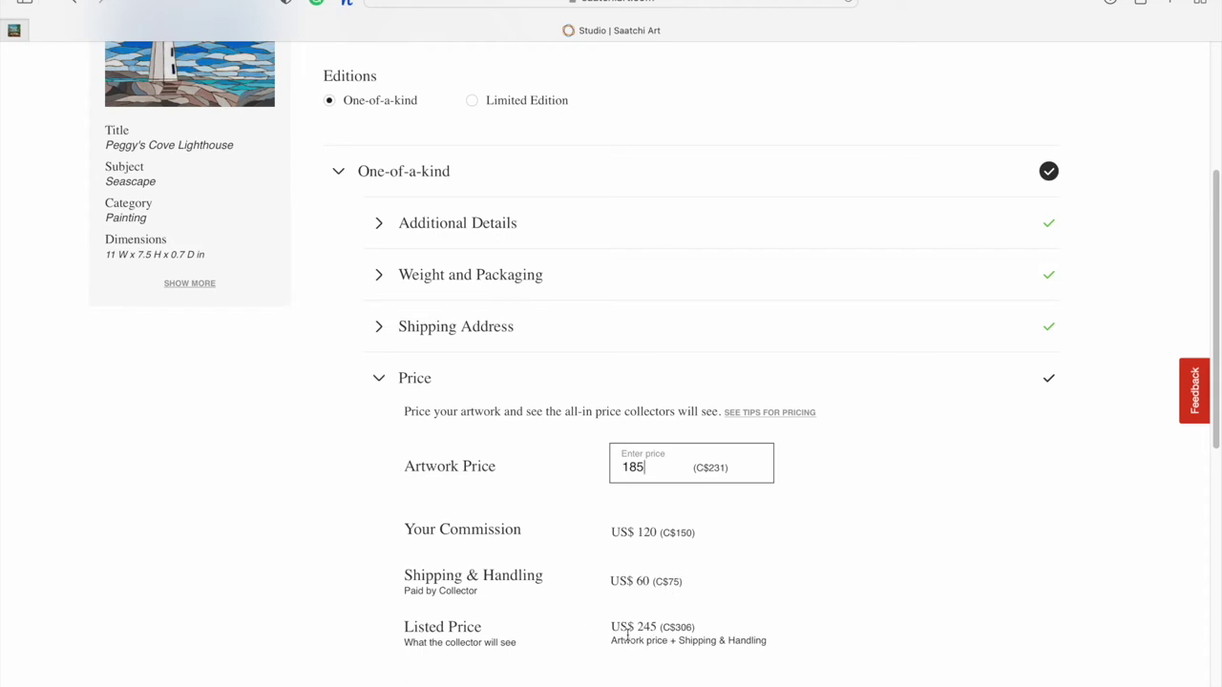
{"action": "scroll", "coordinate": [758, 656], "scroll_direction": "down", "scroll_amount": 2}
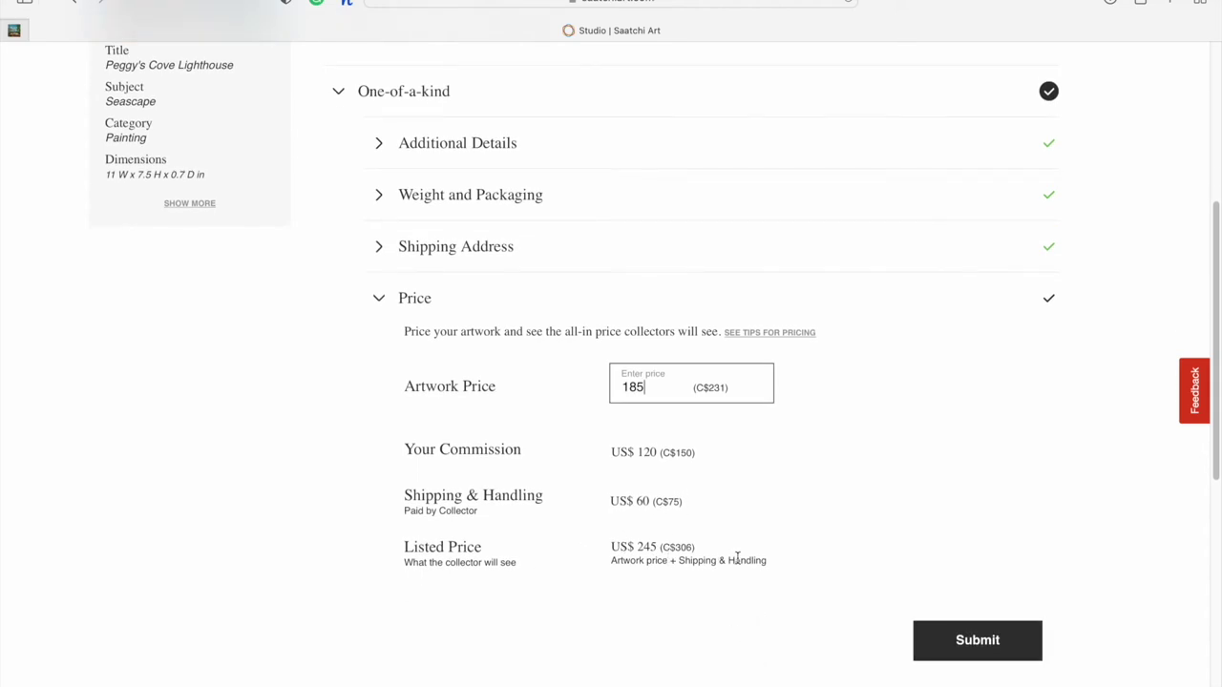
{"action": "left_click", "coordinate": [976, 641]}
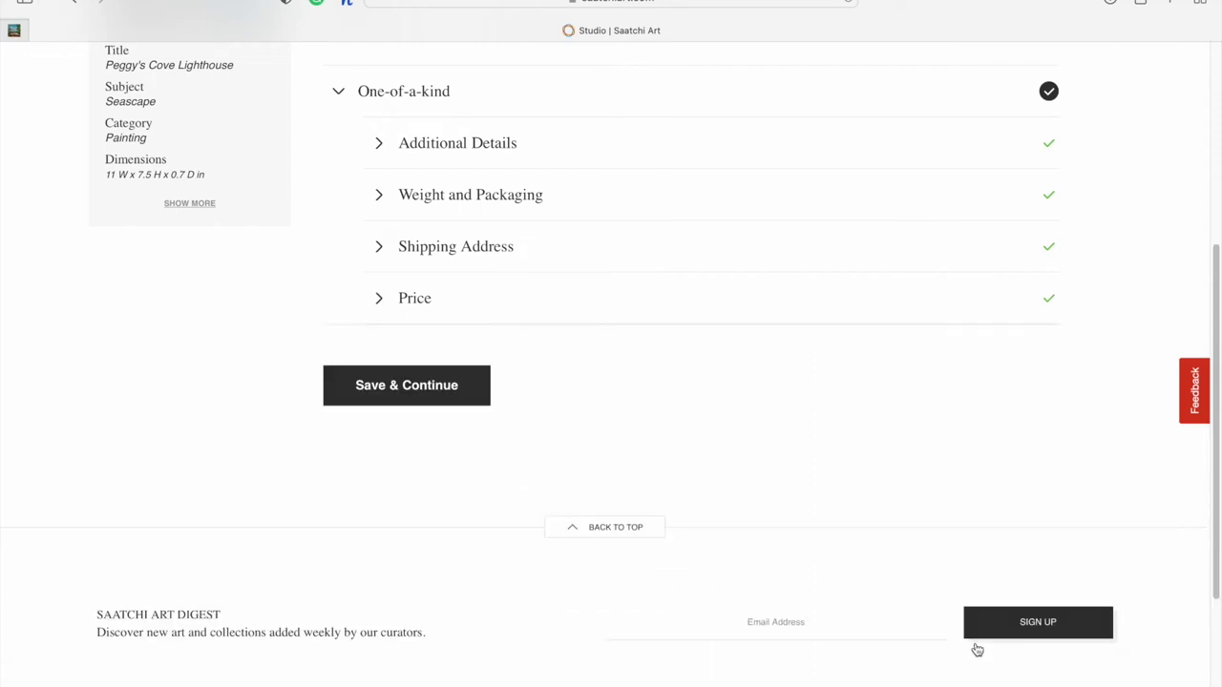
{"action": "scroll", "coordinate": [446, 412], "scroll_direction": "up", "scroll_amount": 3}
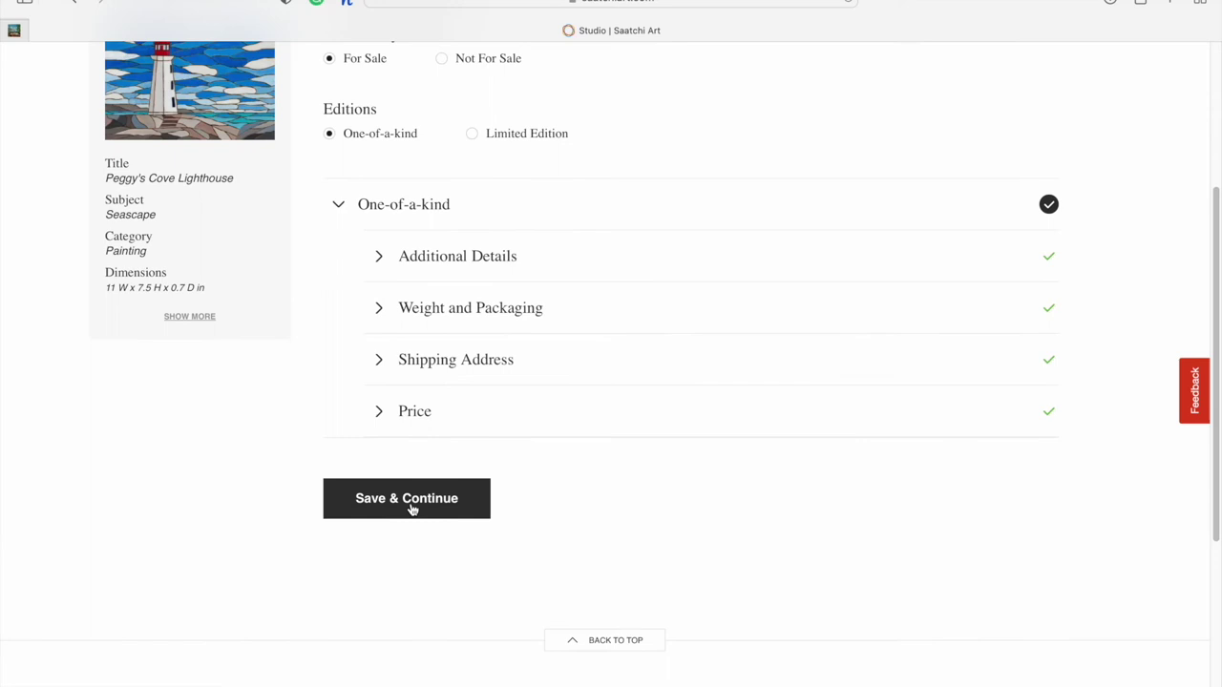
{"action": "left_click", "coordinate": [412, 511]}
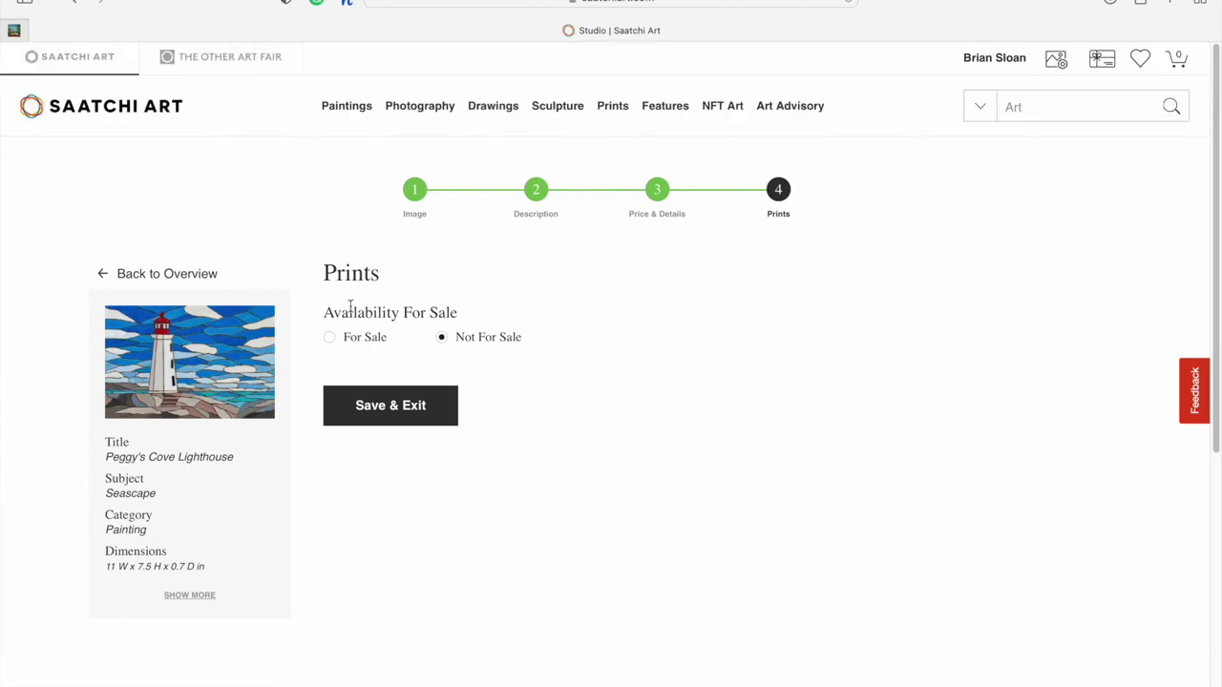
Offer prints for sale as an Open Edition and confirm the print area
{"action": "left_click", "coordinate": [339, 341]}
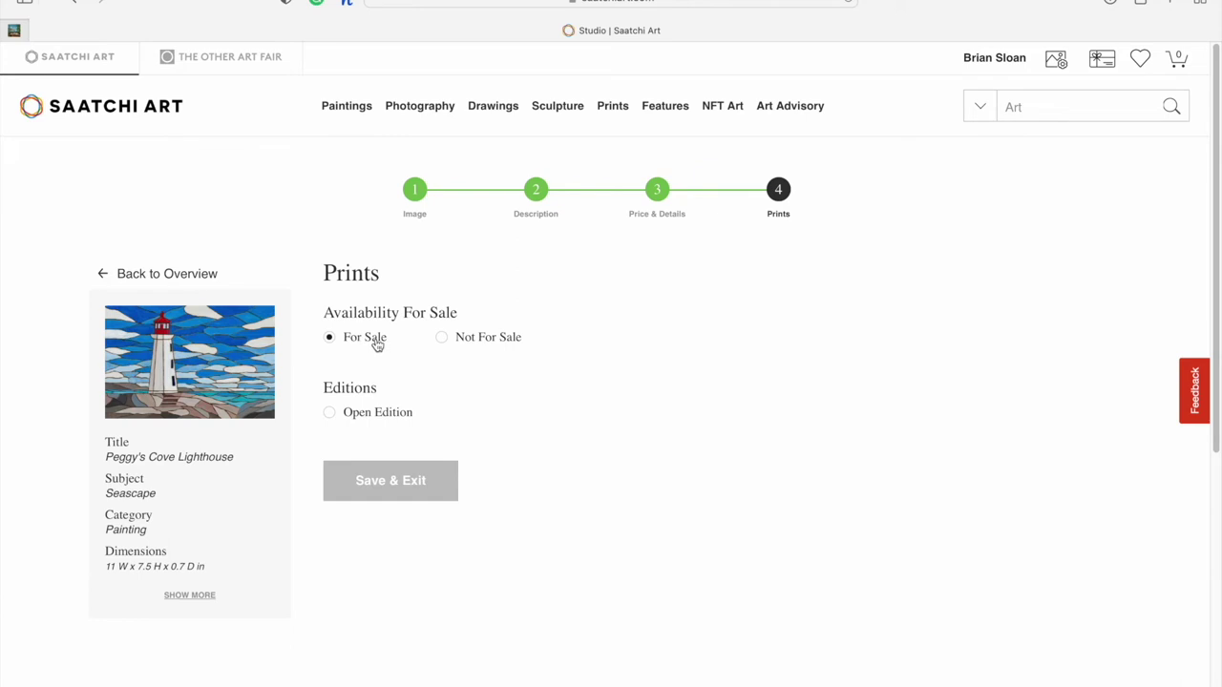
{"action": "left_click", "coordinate": [331, 413]}
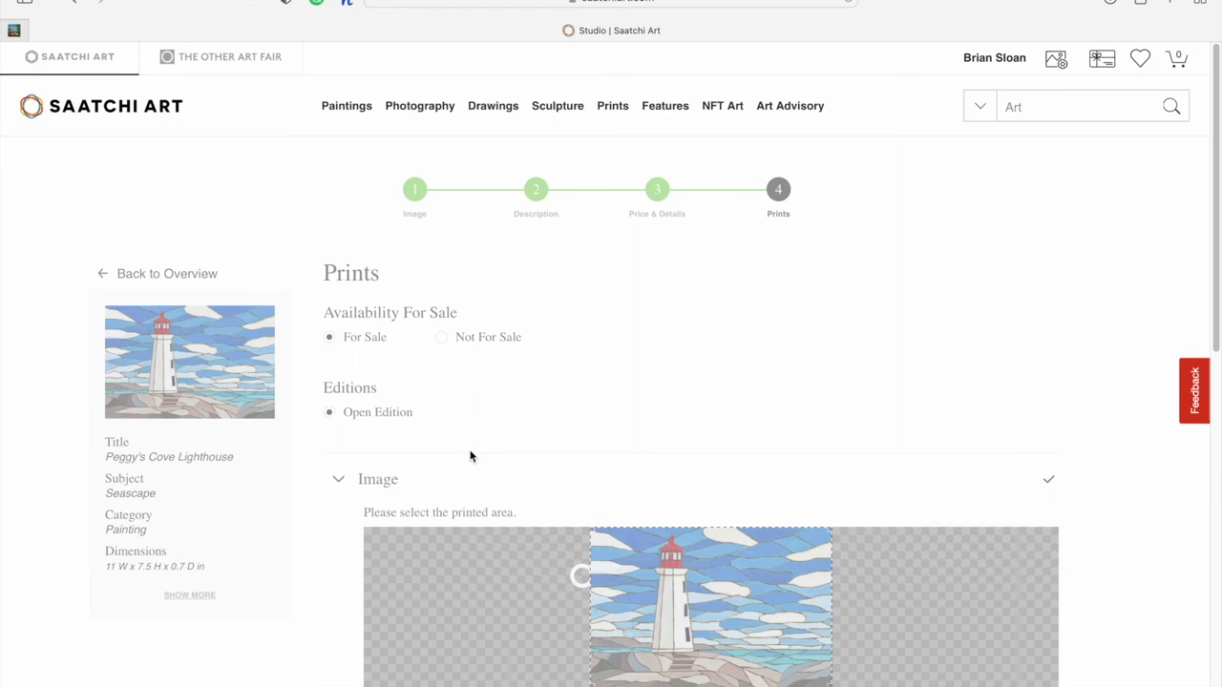
{"action": "scroll", "coordinate": [466, 410], "scroll_direction": "down", "scroll_amount": 4}
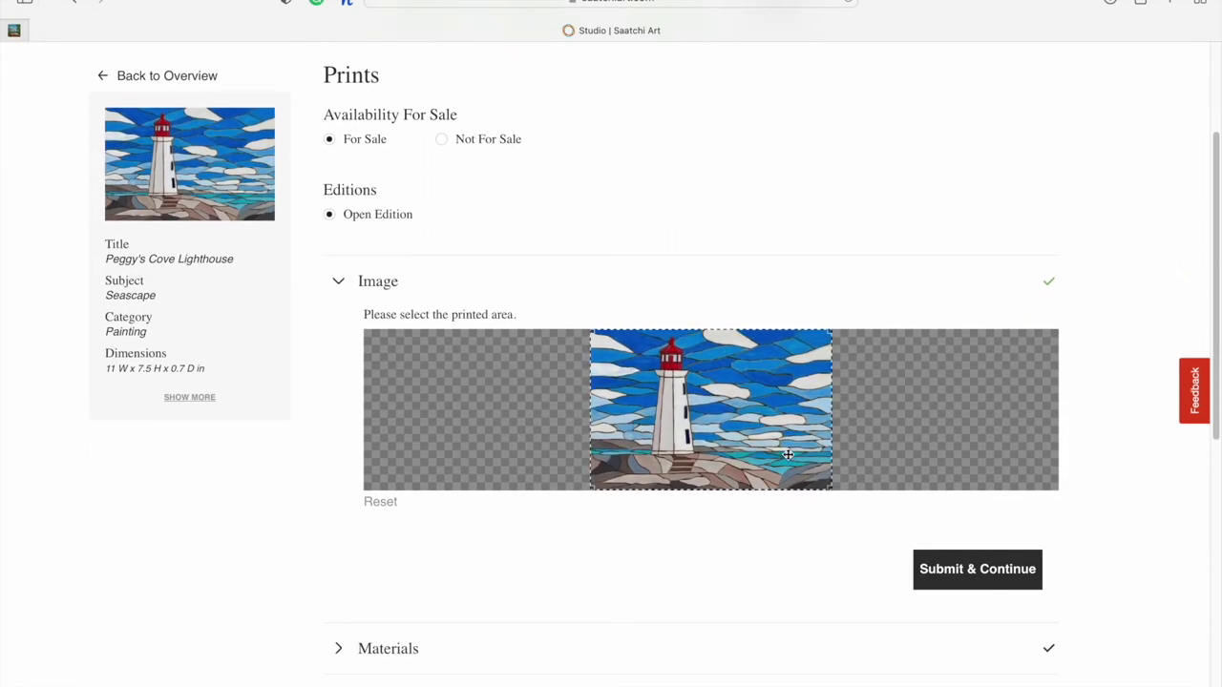
{"action": "left_click", "coordinate": [999, 573]}
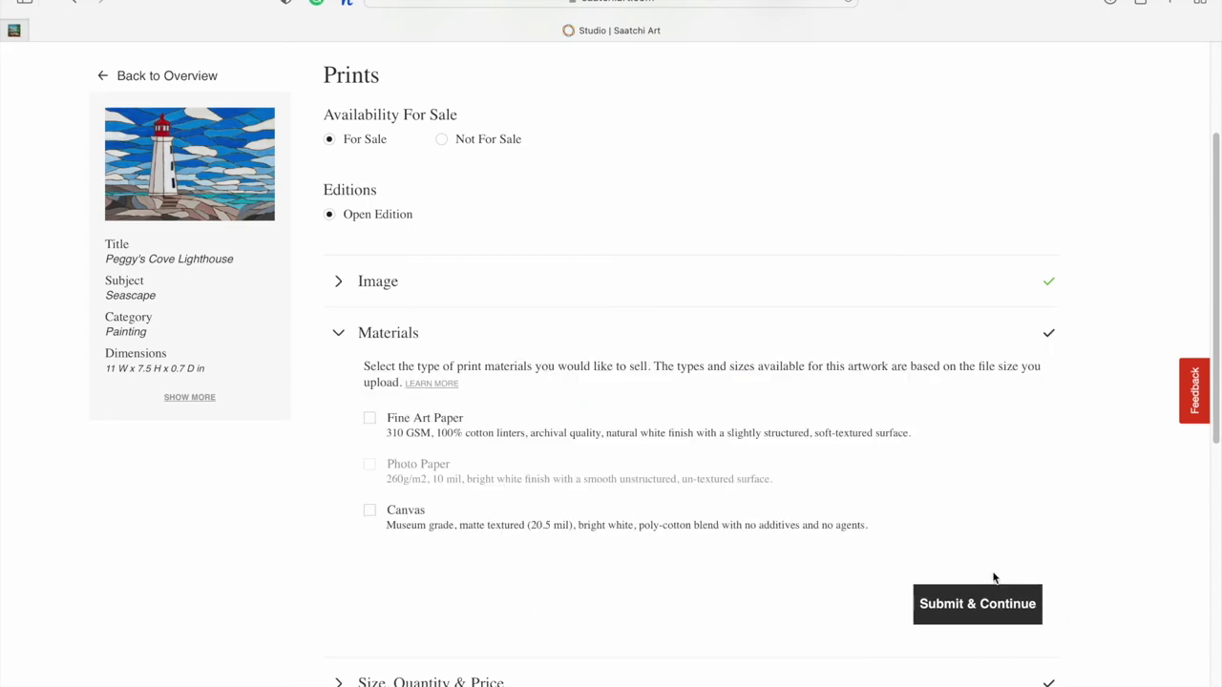
Offer prints on Fine Art Paper and Canvas, keeping the Black Canvas wrap
{"action": "left_click", "coordinate": [371, 420]}
{"action": "left_click", "coordinate": [370, 514]}
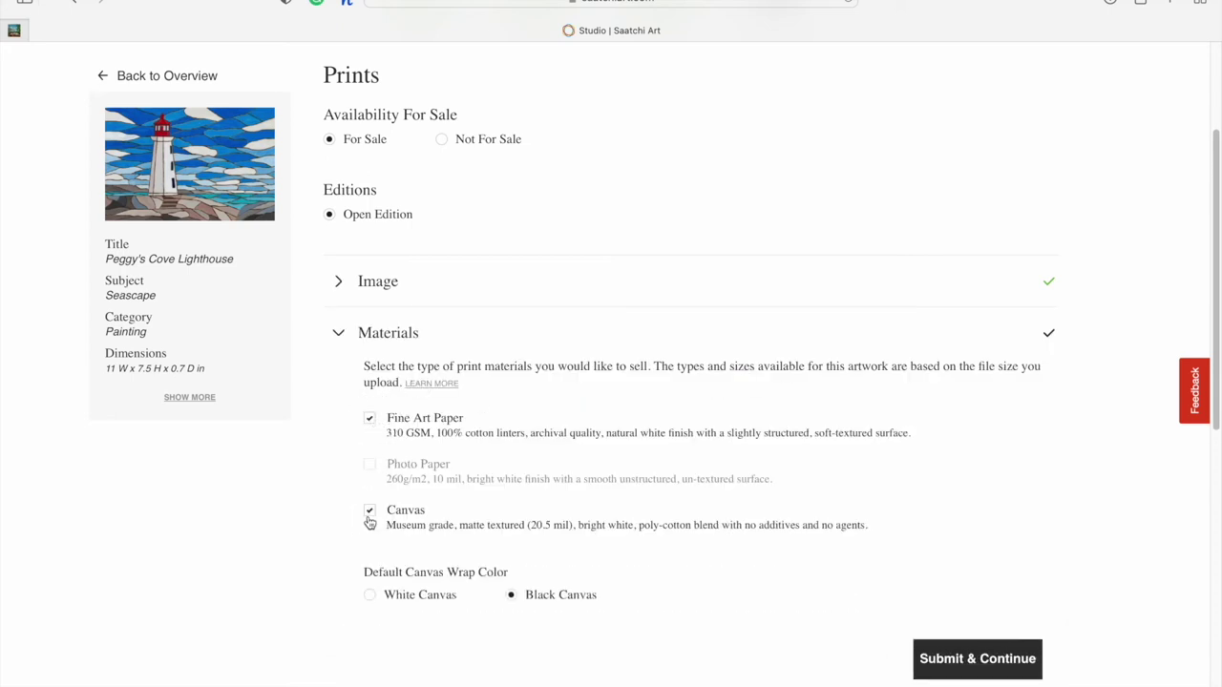
{"action": "scroll", "coordinate": [586, 518], "scroll_direction": "down", "scroll_amount": 1}
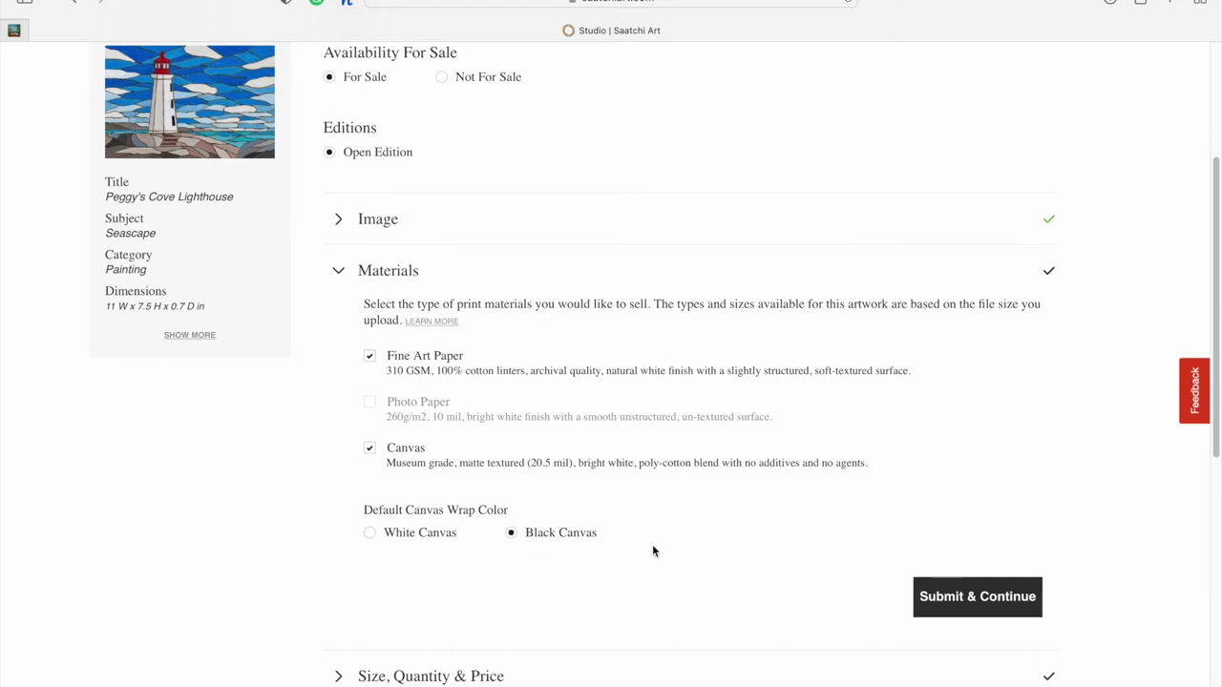
{"action": "left_click", "coordinate": [983, 607]}
{"action": "scroll", "coordinate": [660, 433], "scroll_direction": "down", "scroll_amount": 3}
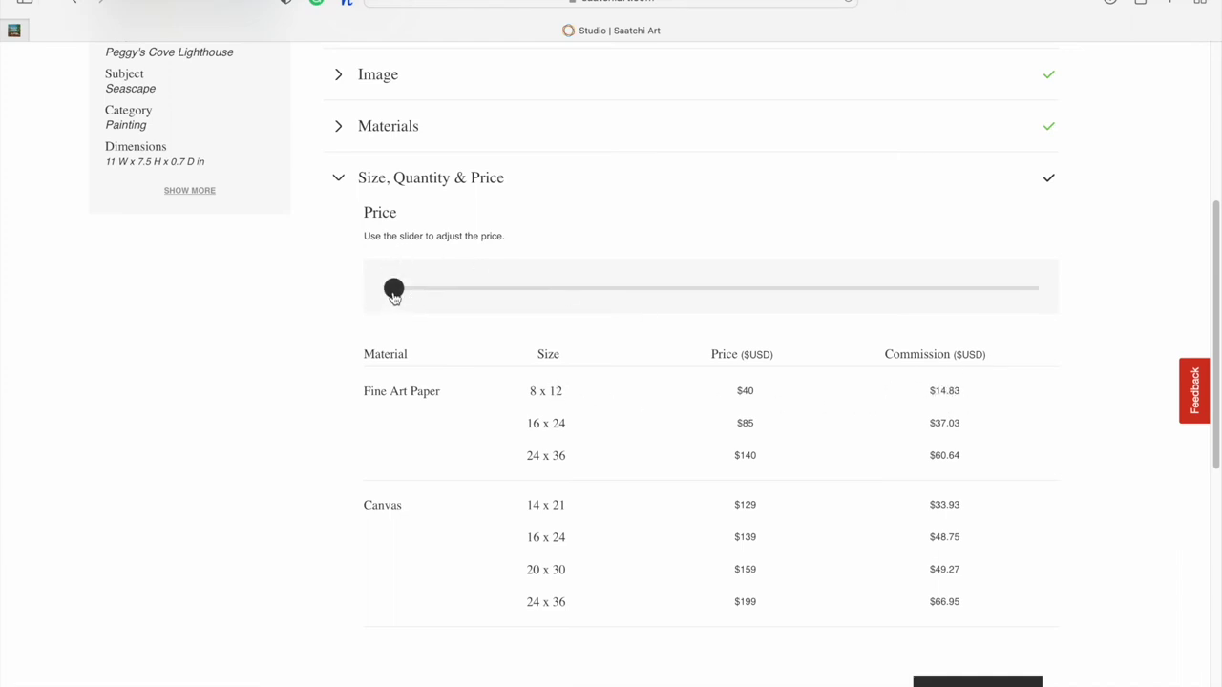
Adjust print prices so 8 x 12 paper starts at $45, then save and exit
{"action": "left_click_drag", "start_coordinate": [393, 287], "coordinate": [1085, 330]}
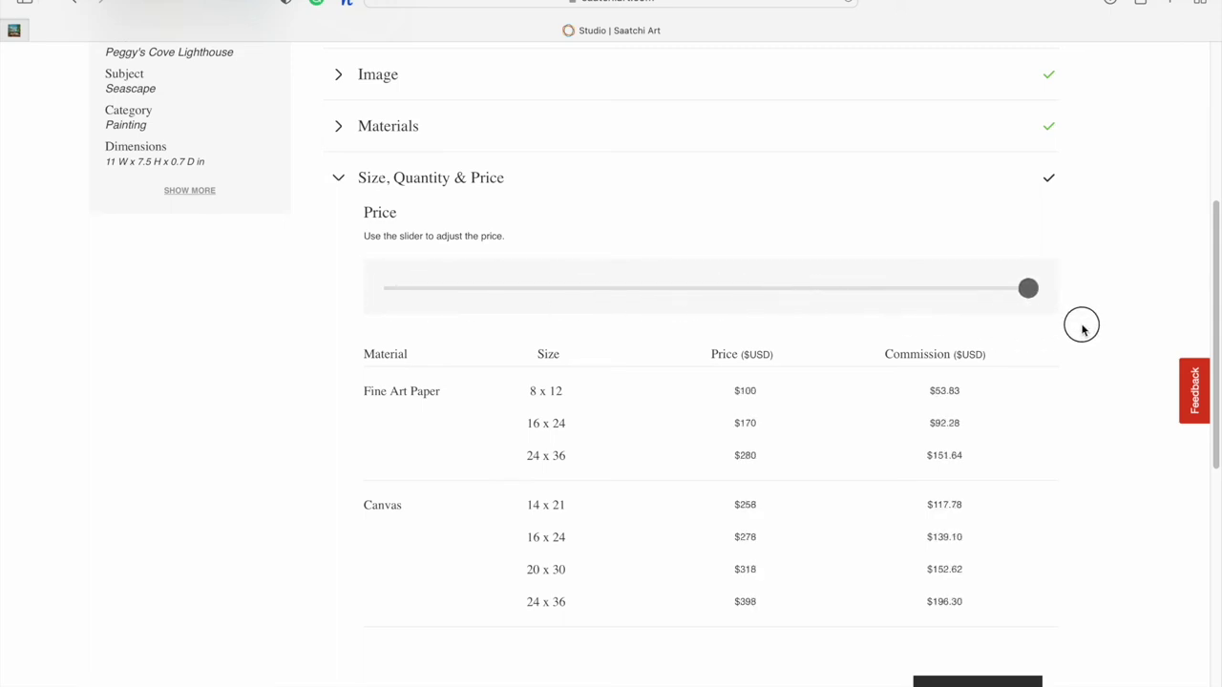
{"action": "left_click_drag", "start_coordinate": [1031, 299], "coordinate": [446, 296]}
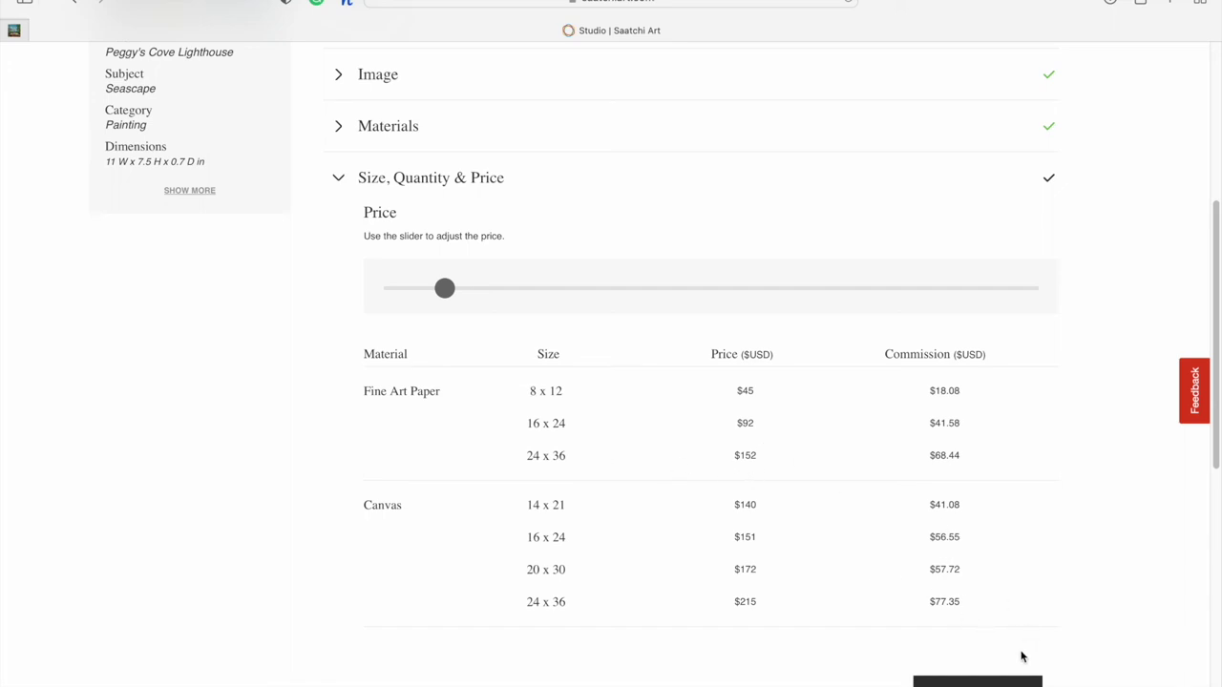
{"action": "left_click", "coordinate": [977, 681]}
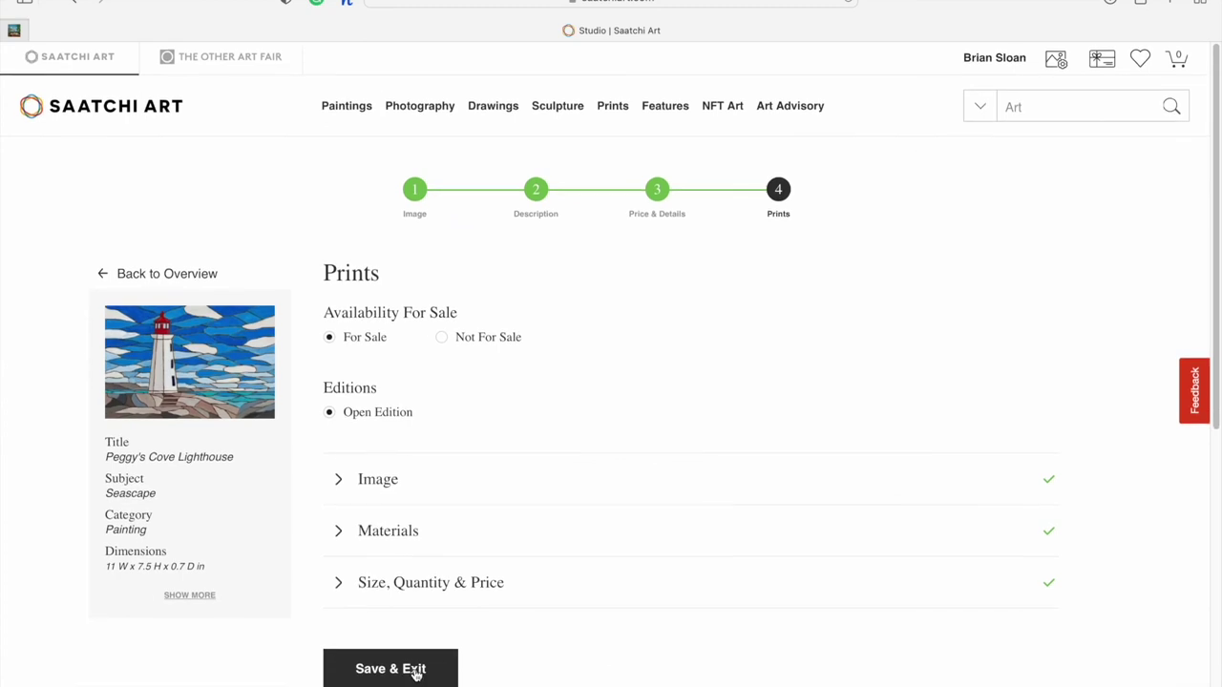
{"action": "left_click", "coordinate": [416, 672]}
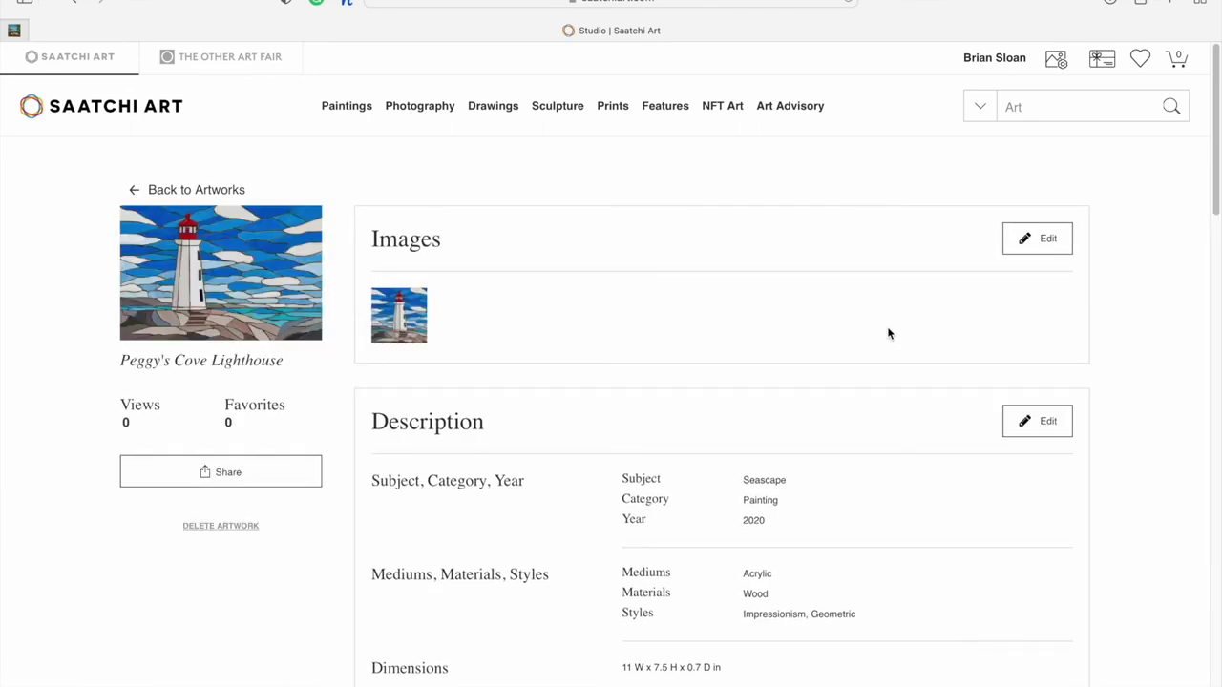
Scroll the artwork overview down to the additional images box and start an upload
{"action": "scroll", "coordinate": [887, 334], "scroll_direction": "down", "scroll_amount": 1}
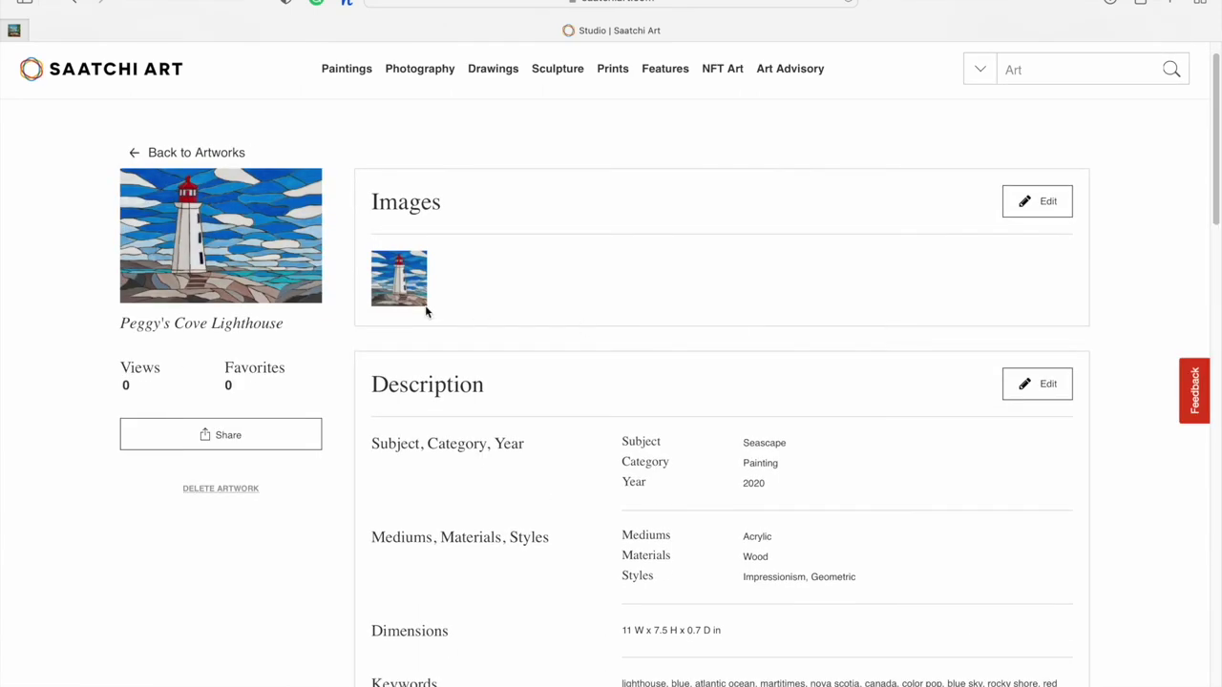
{"action": "scroll", "coordinate": [630, 310], "scroll_direction": "down", "scroll_amount": 4}
{"action": "scroll", "coordinate": [504, 299], "scroll_direction": "down", "scroll_amount": 3}
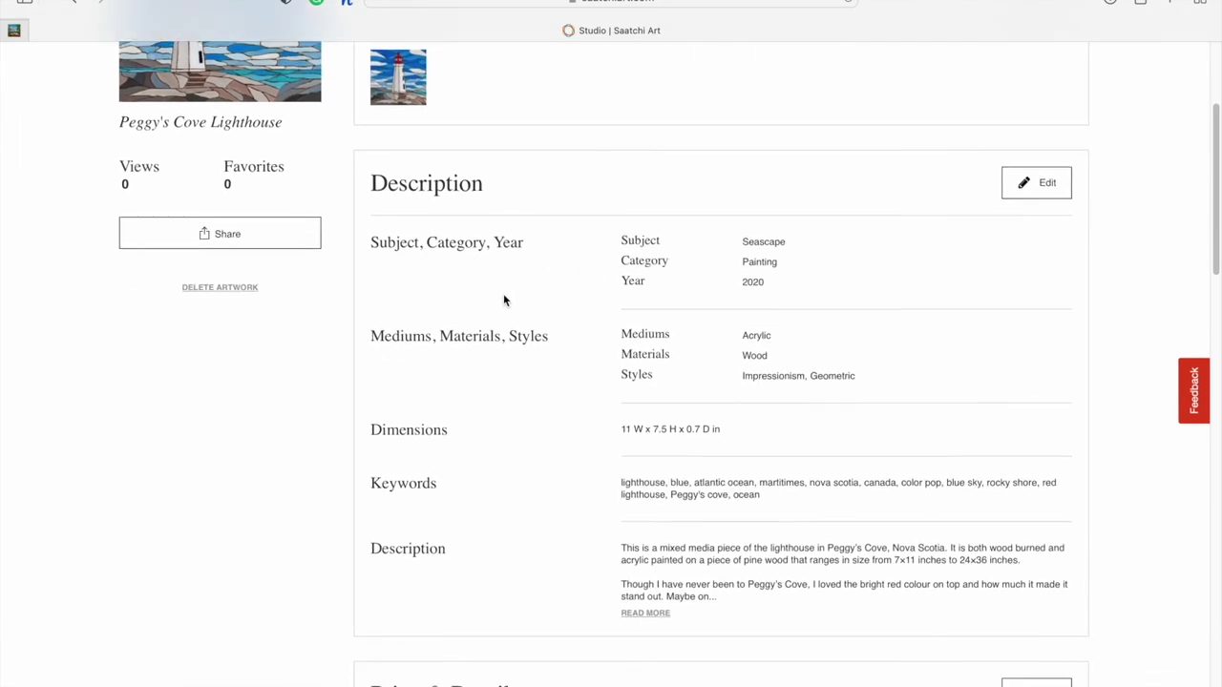
{"action": "scroll", "coordinate": [504, 301], "scroll_direction": "down", "scroll_amount": 4}
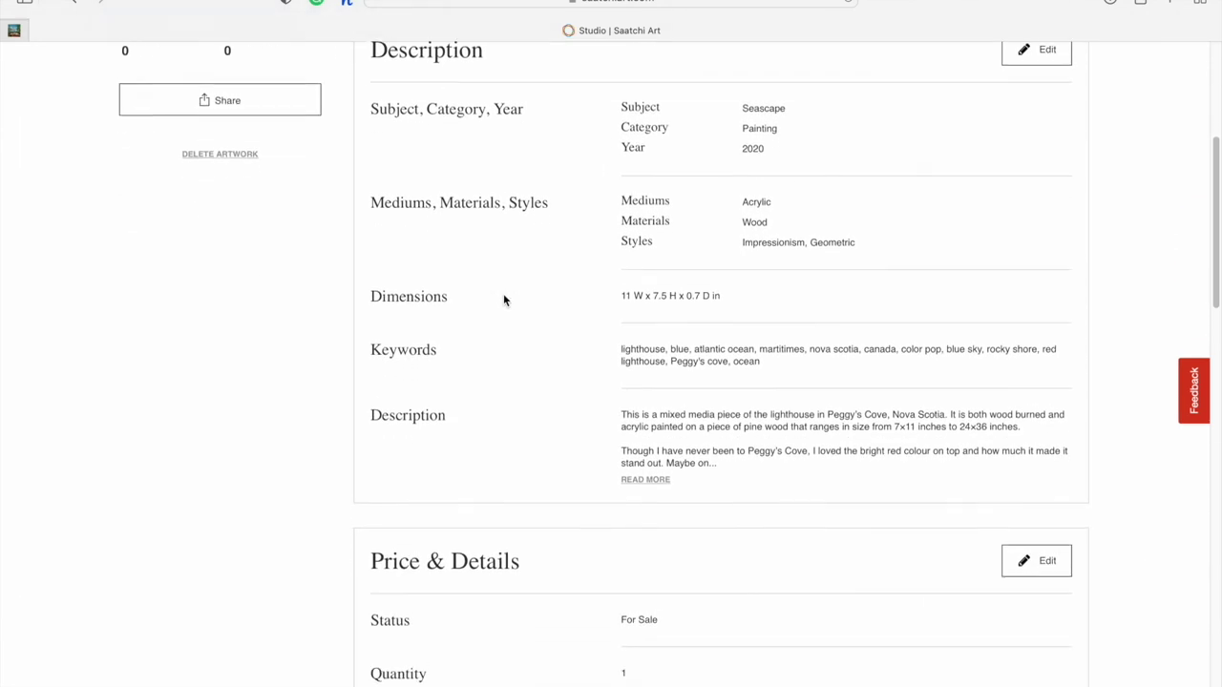
{"action": "scroll", "coordinate": [504, 300], "scroll_direction": "down", "scroll_amount": 10}
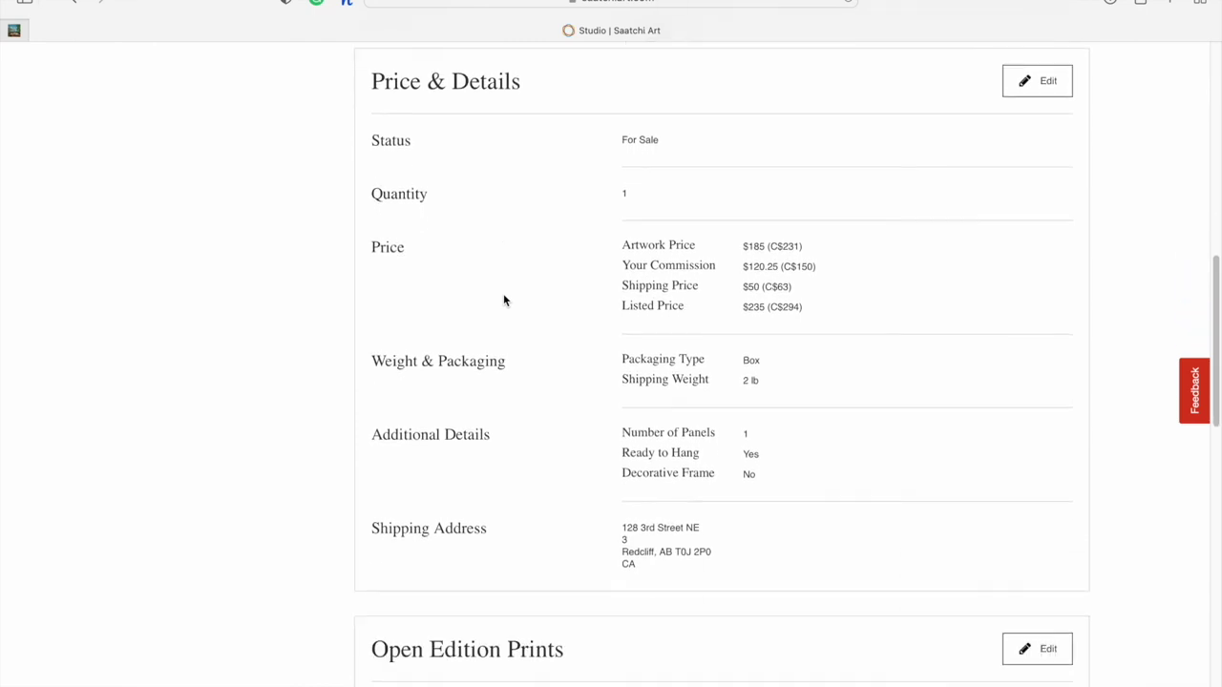
{"action": "scroll", "coordinate": [504, 299], "scroll_direction": "down", "scroll_amount": 12}
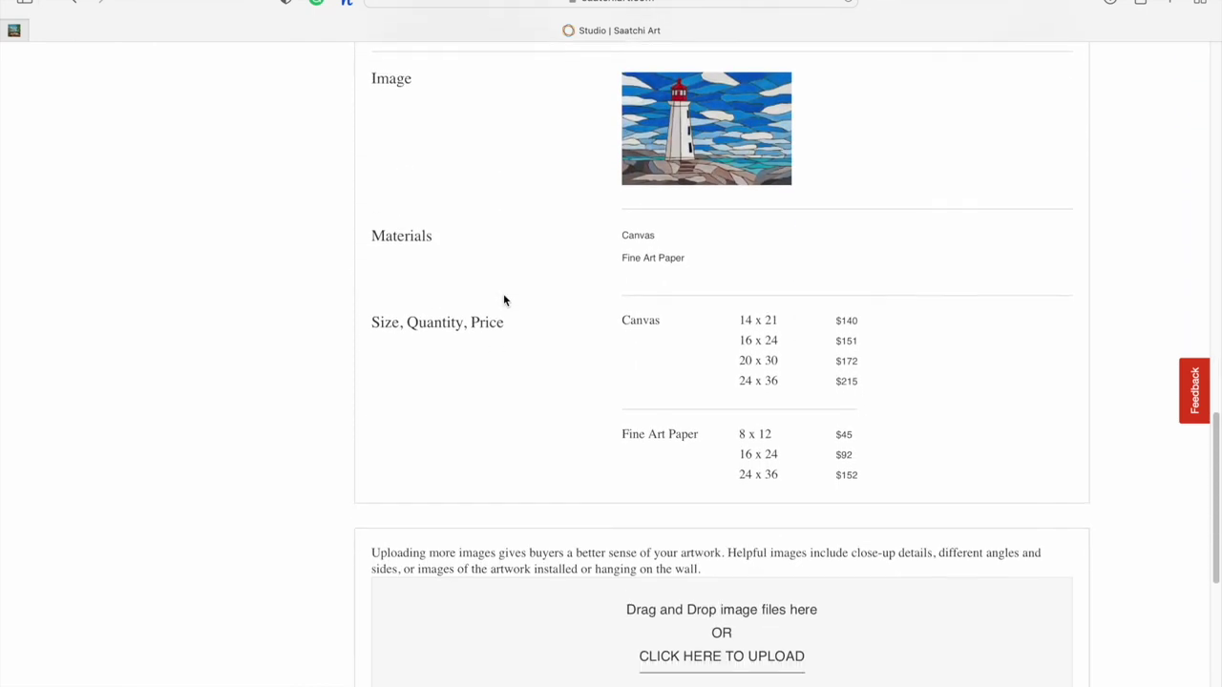
{"action": "scroll", "coordinate": [504, 300], "scroll_direction": "down", "scroll_amount": 1}
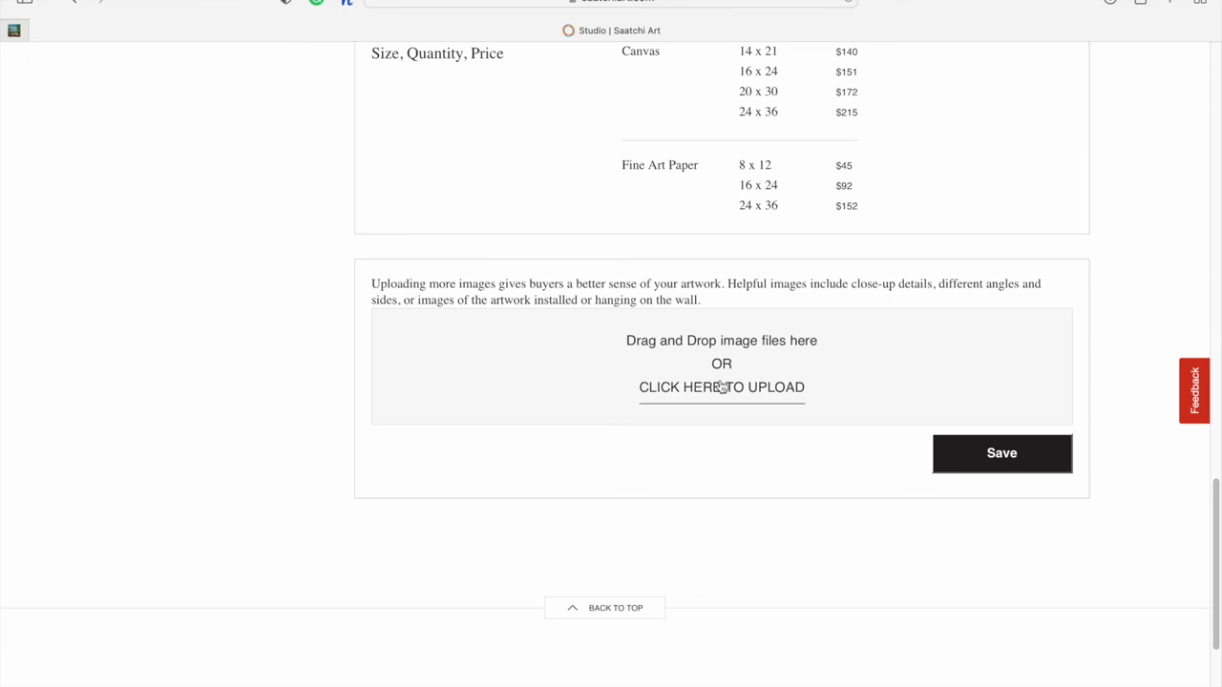
{"action": "left_click", "coordinate": [714, 387]}
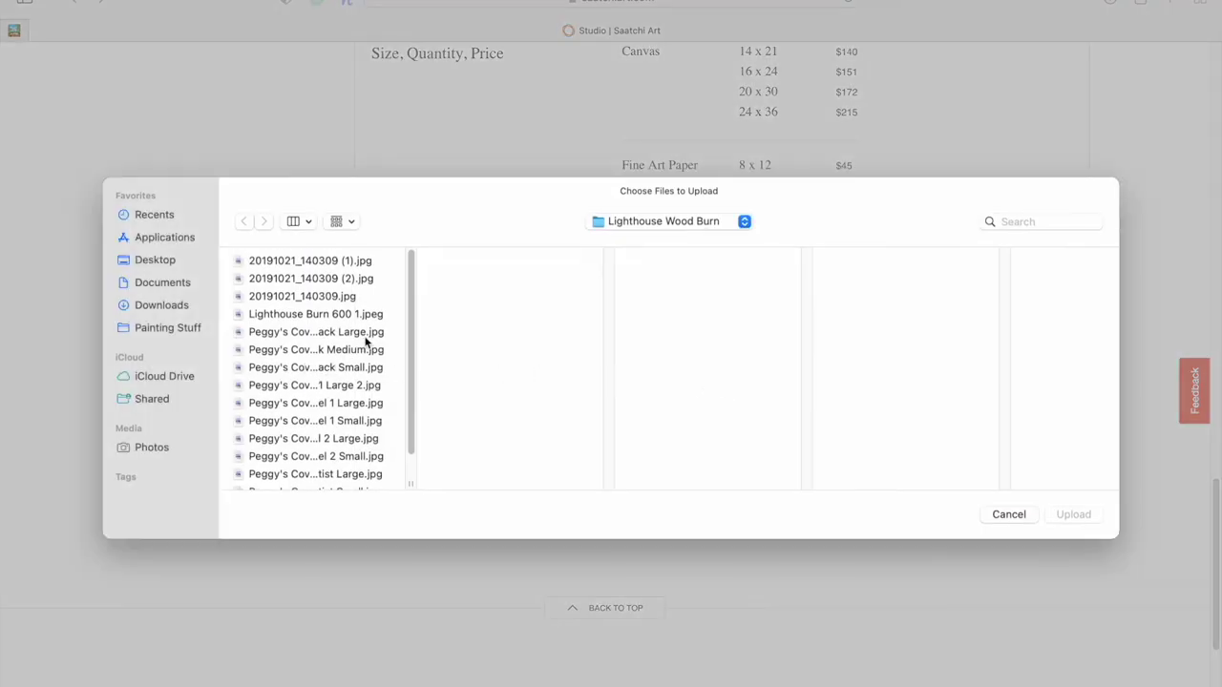
Attach the back-of-artwork photo with the caption 'Back of artwork'
{"action": "left_click", "coordinate": [365, 336]}
{"action": "key", "text": "Return"}
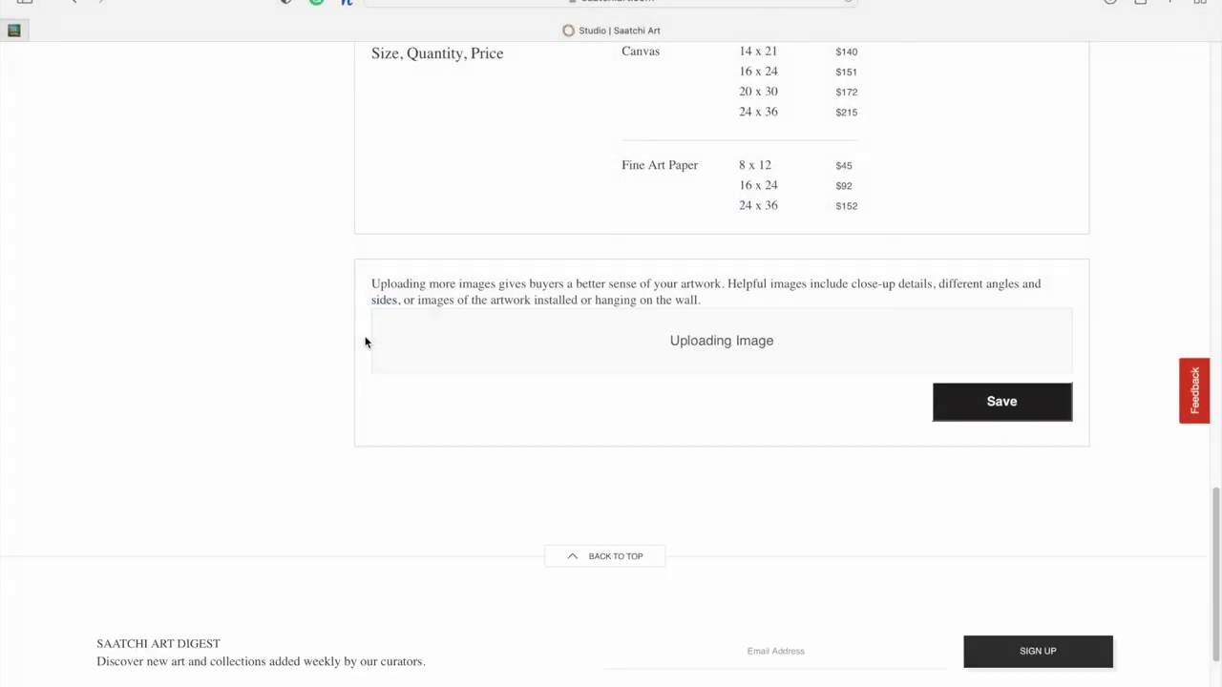
{"action": "left_click", "coordinate": [754, 385]}
{"action": "type", "text": "Back of artwork"}
Add the photo of the painting on an easel, captioned 'Easel view'
{"action": "left_click", "coordinate": [747, 530]}
{"action": "left_click", "coordinate": [333, 388]}
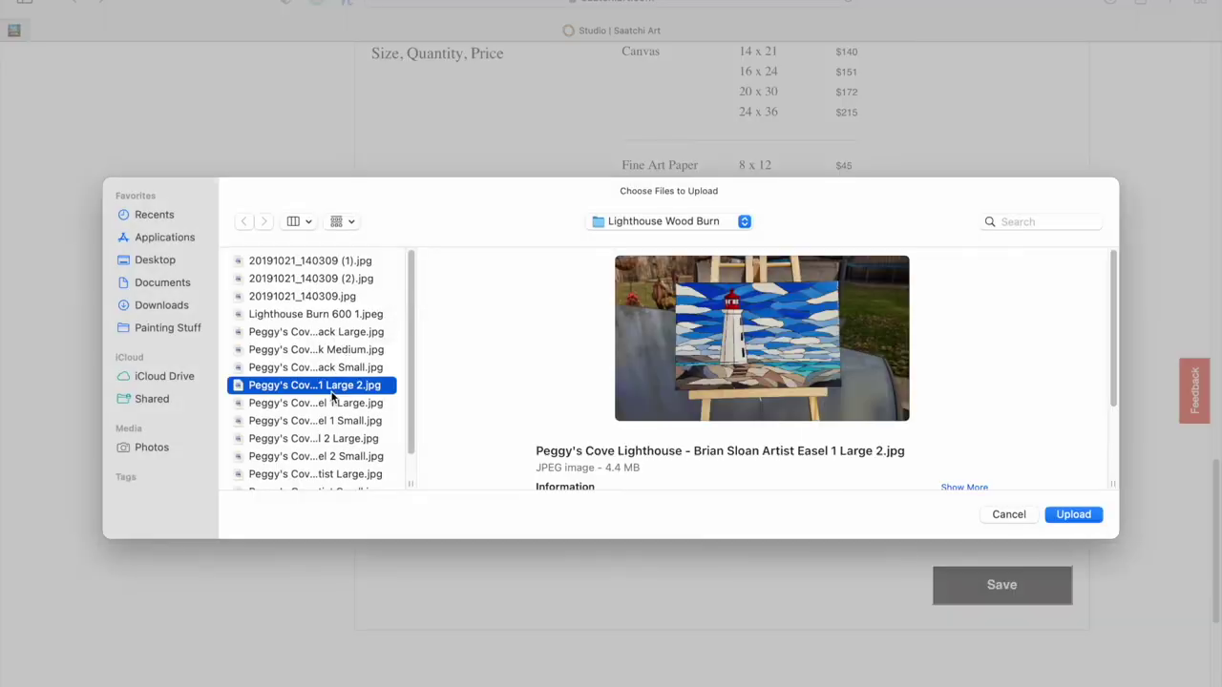
{"action": "key", "text": "Return"}
{"action": "left_click", "coordinate": [629, 449]}
{"action": "type", "text": "Easel view"}
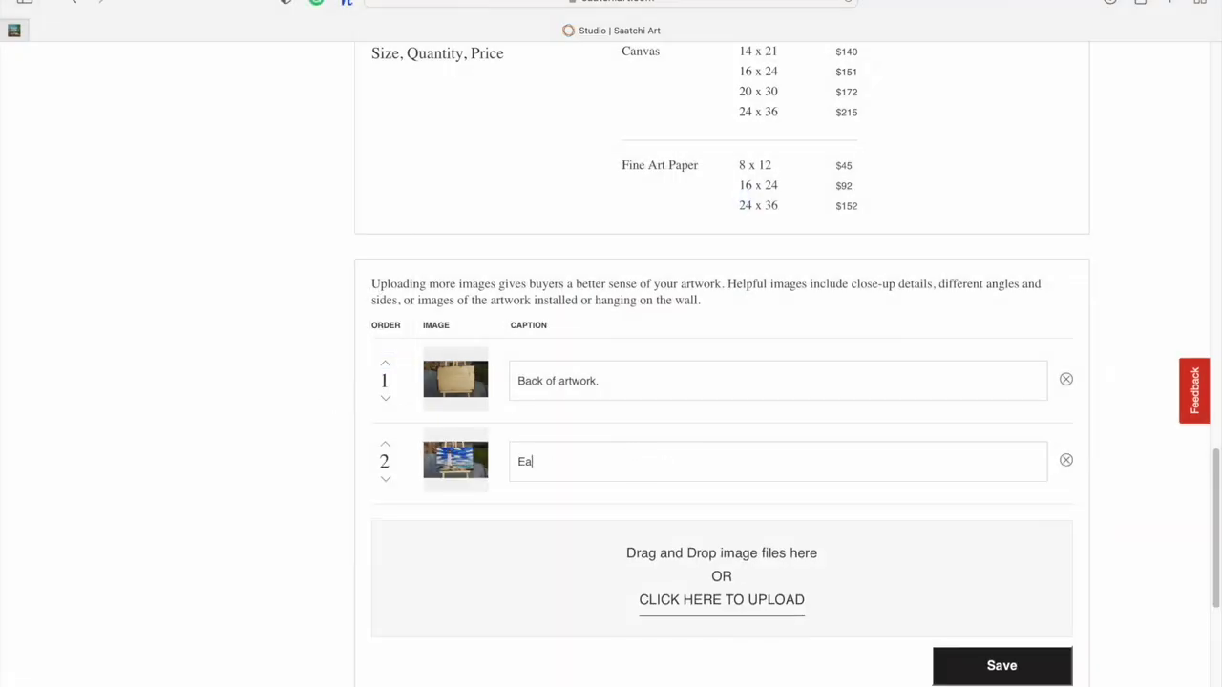
Add a third photo captioned 'Easel view to show the gloss varnish.' and save
{"action": "left_click", "coordinate": [726, 599]}
{"action": "key", "text": "Down"}
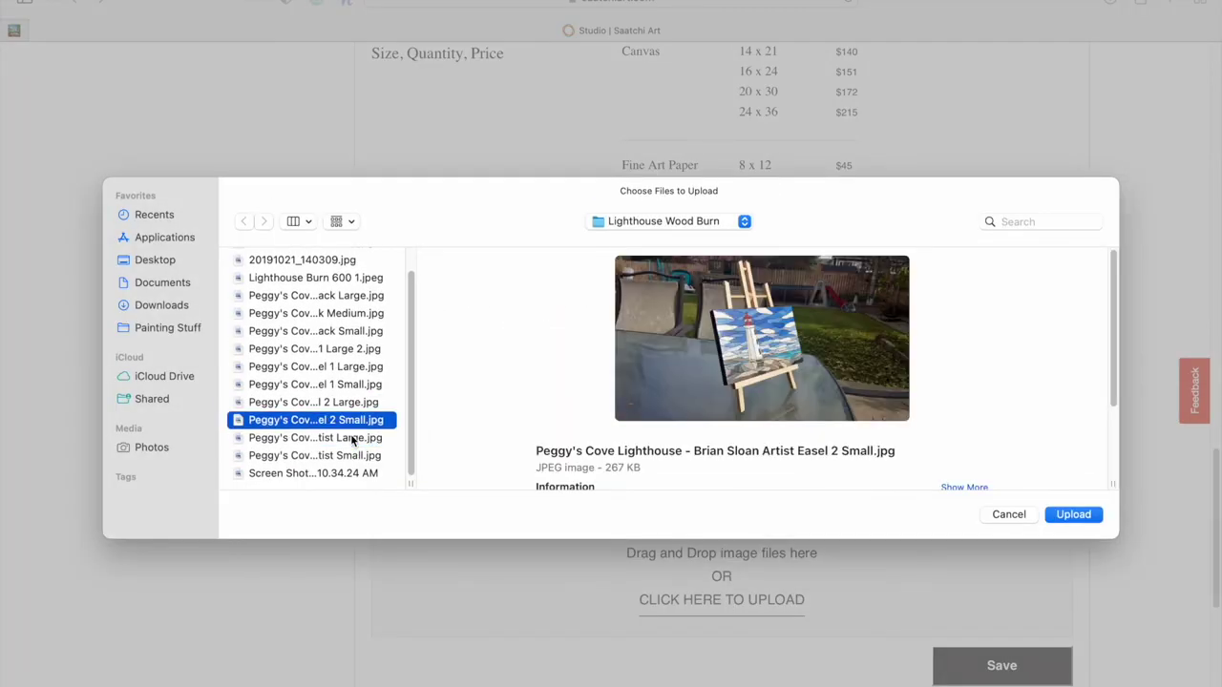
{"action": "key", "text": "Up"}
{"action": "key", "text": "Up"}
{"action": "key", "text": "Down"}
{"action": "key", "text": "Up"}
{"action": "key", "text": "Up"}
{"action": "key", "text": "Up"}
{"action": "key", "text": "Up"}
{"action": "key", "text": "Up"}
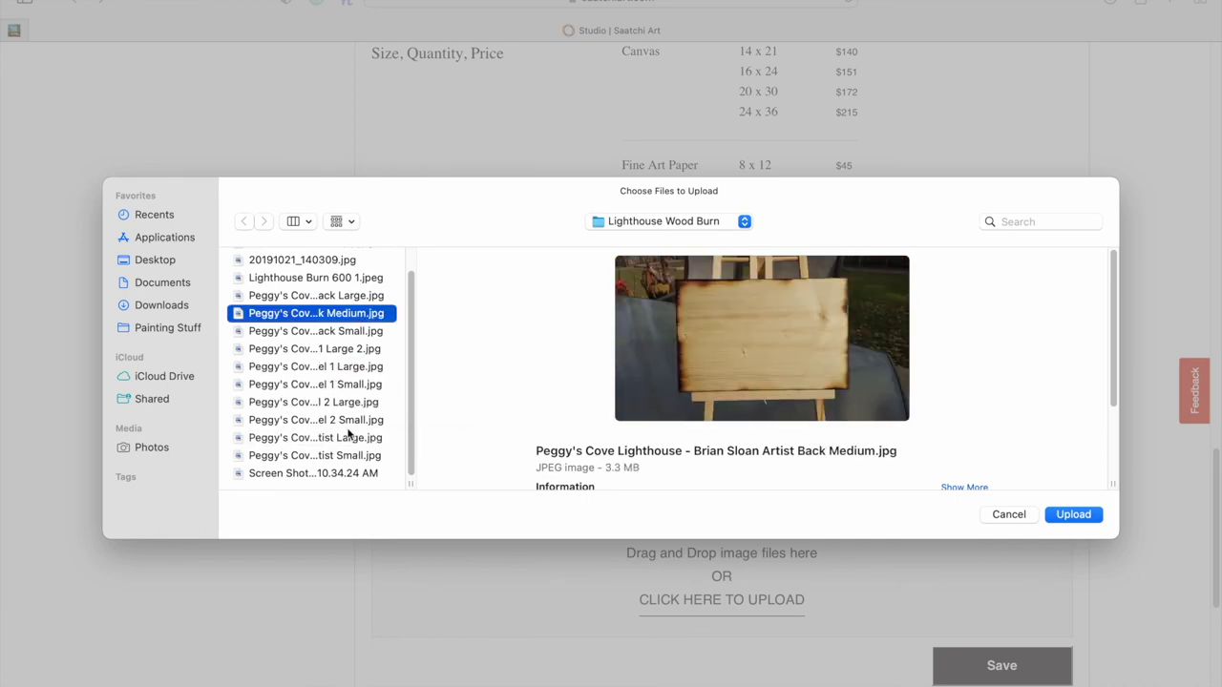
{"action": "key", "text": "Return"}
{"action": "left_click", "coordinate": [677, 553]}
{"action": "type", "text": "Easel view to show the gloss varnish."}
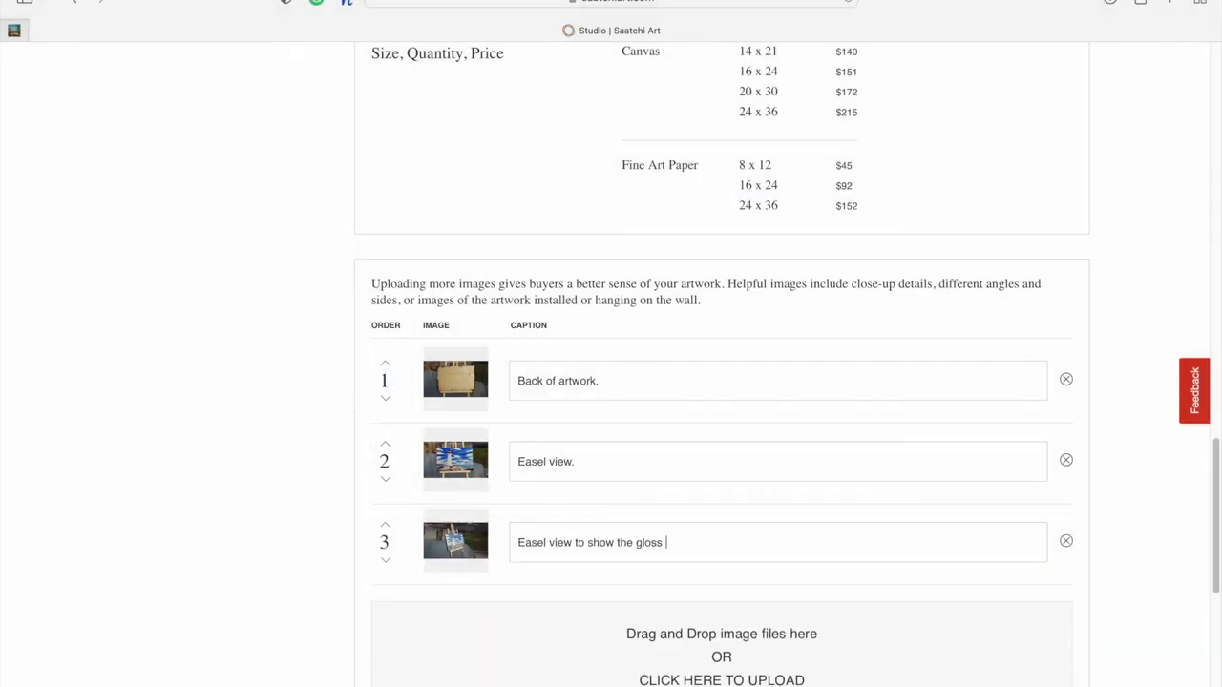
{"action": "scroll", "coordinate": [754, 563], "scroll_direction": "down", "scroll_amount": 1}
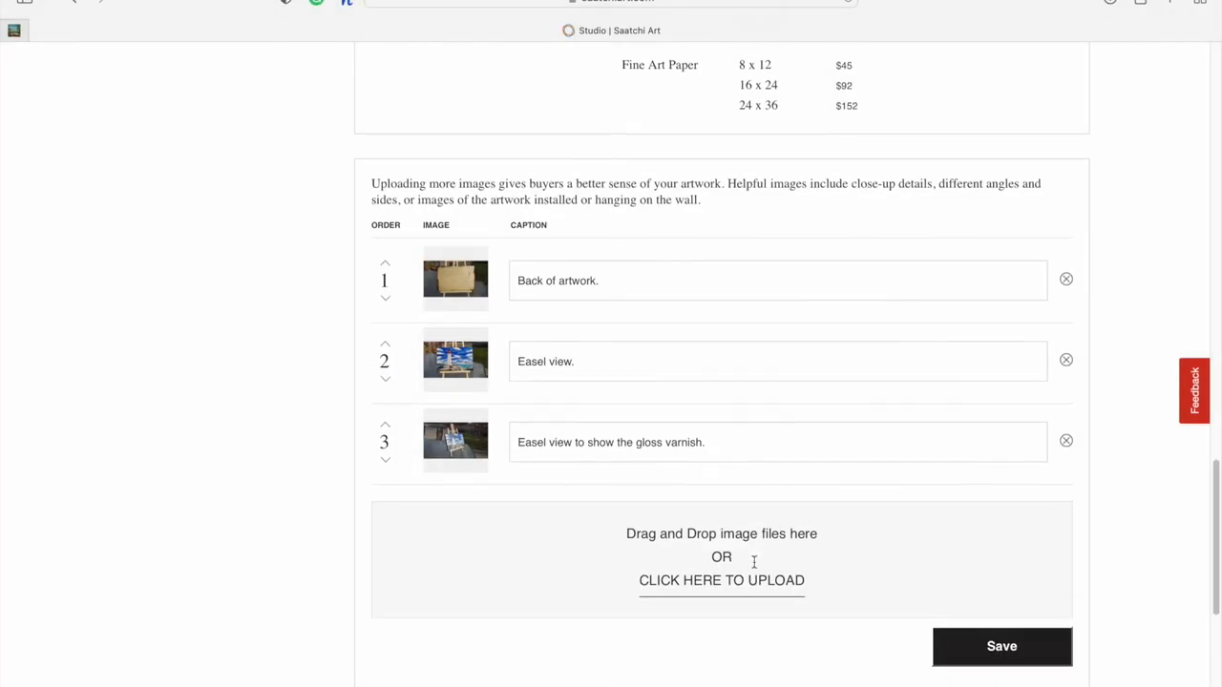
{"action": "left_click", "coordinate": [1014, 648]}
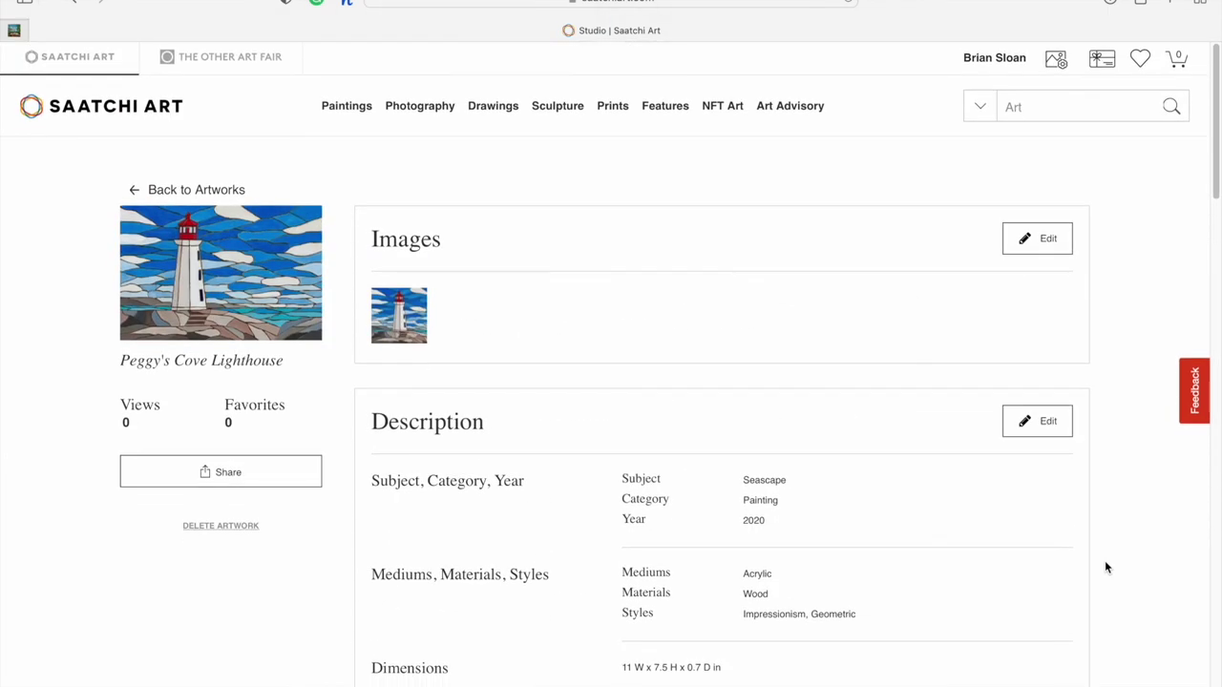
Open the Artworks gallery from the account menu and dismiss the sale popup
{"action": "mouse_move", "coordinate": [1005, 62]}
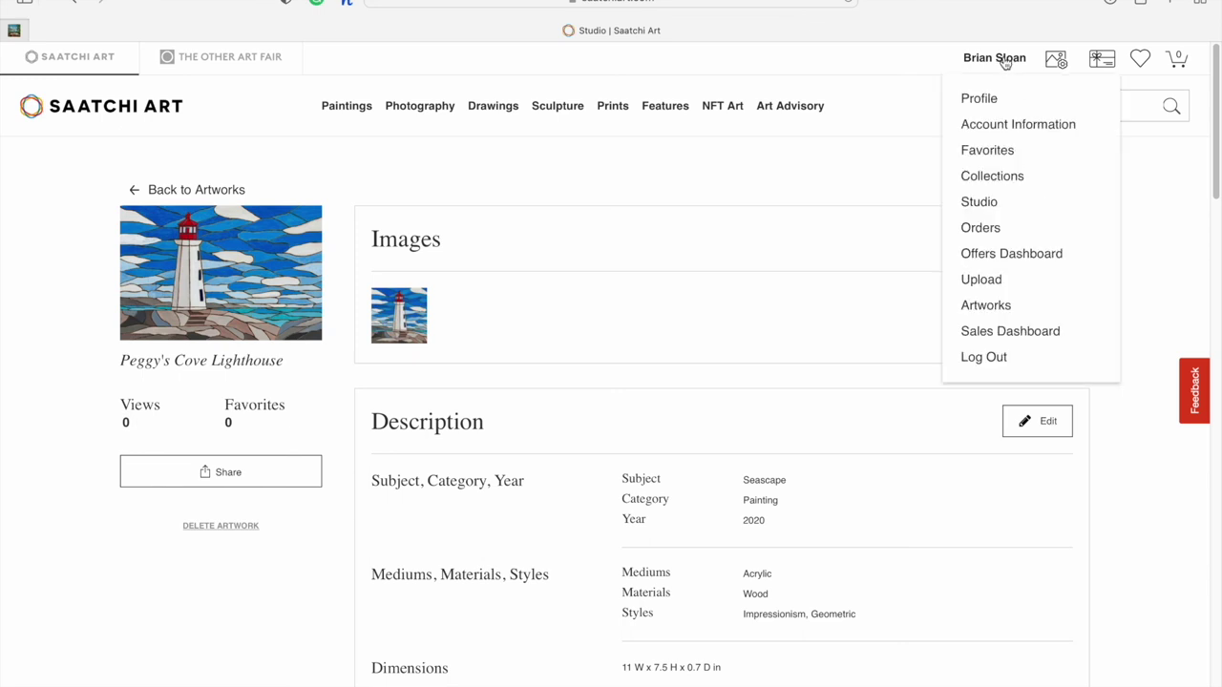
{"action": "left_click", "coordinate": [993, 314]}
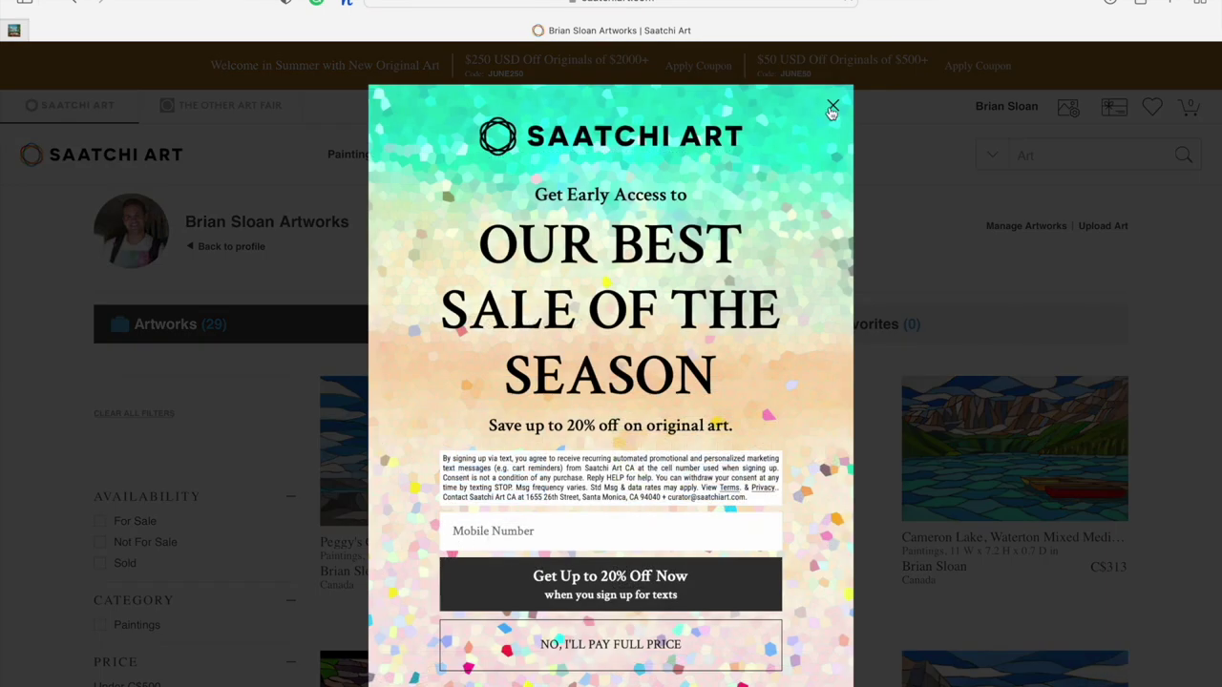
{"action": "left_click", "coordinate": [831, 108]}
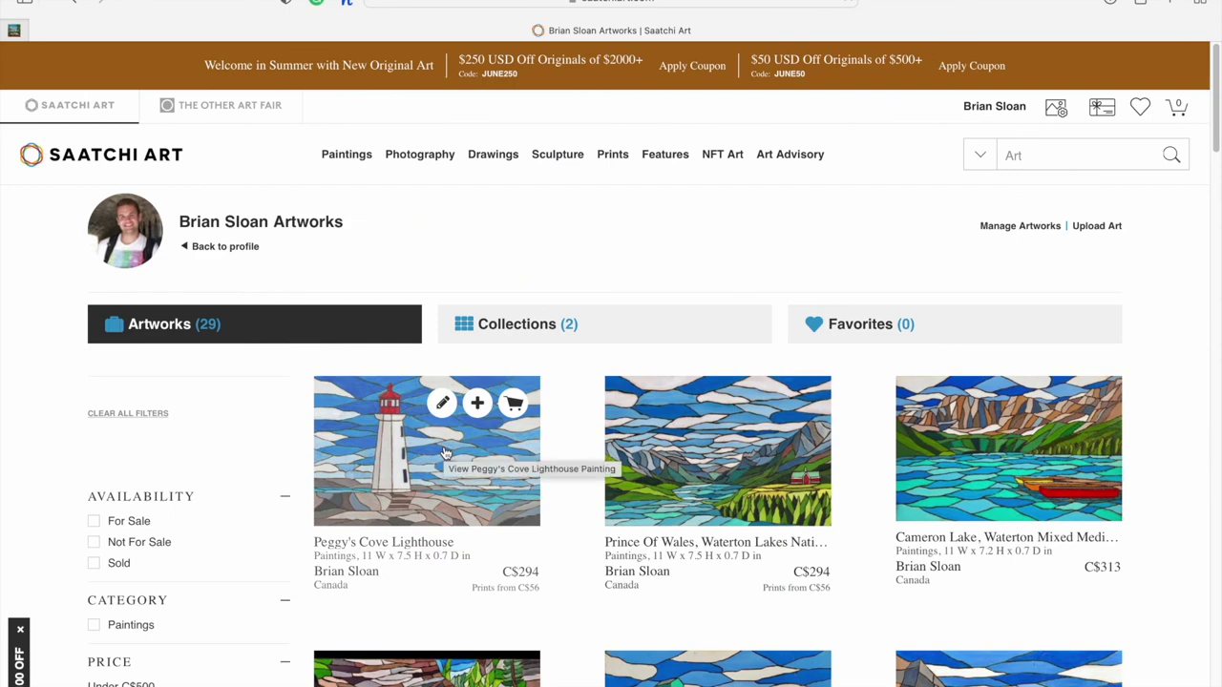